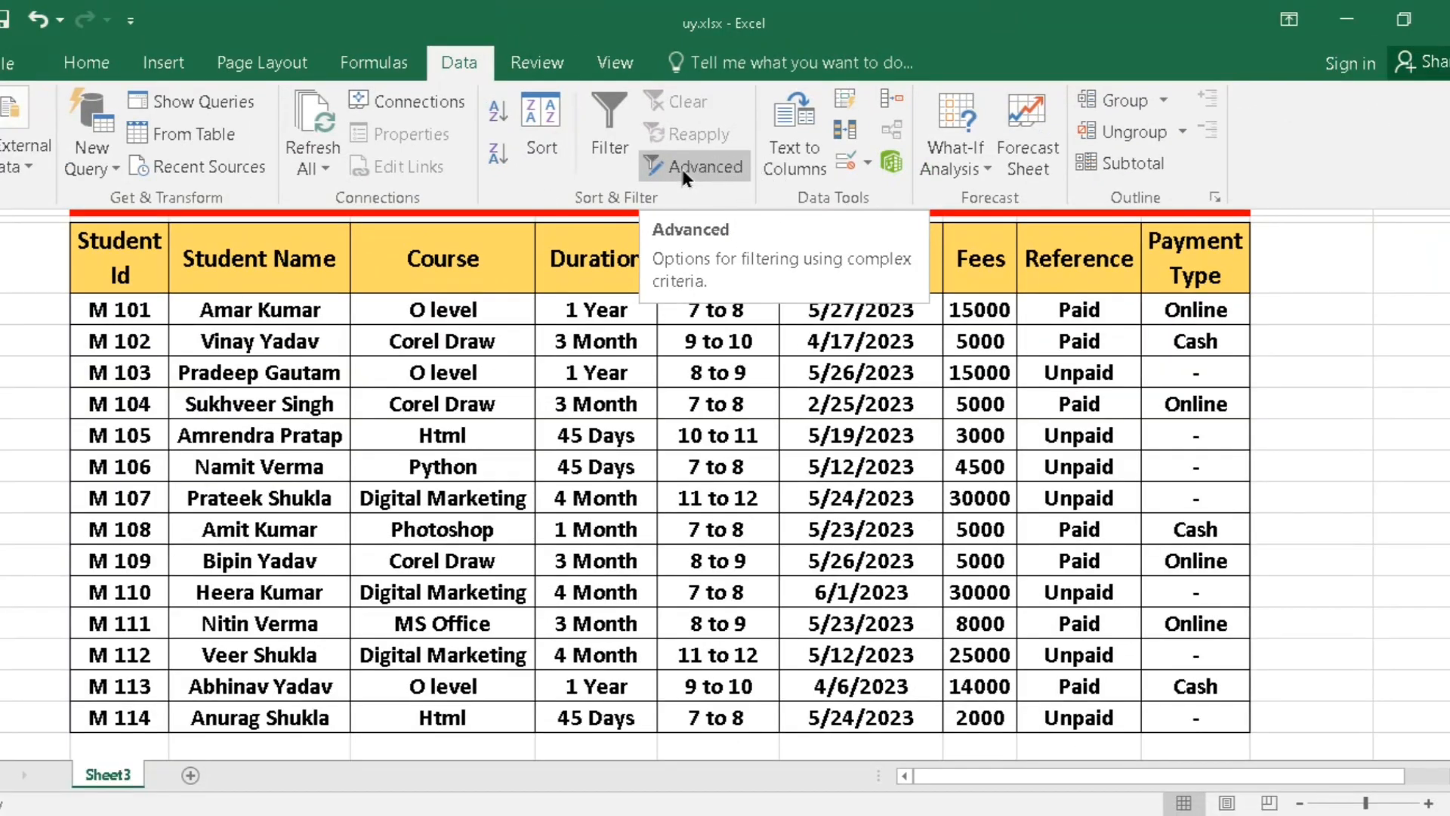
Examine the student table's column headers, records and Batch entries, and the header row prepared below for criteria
click(662, 392)
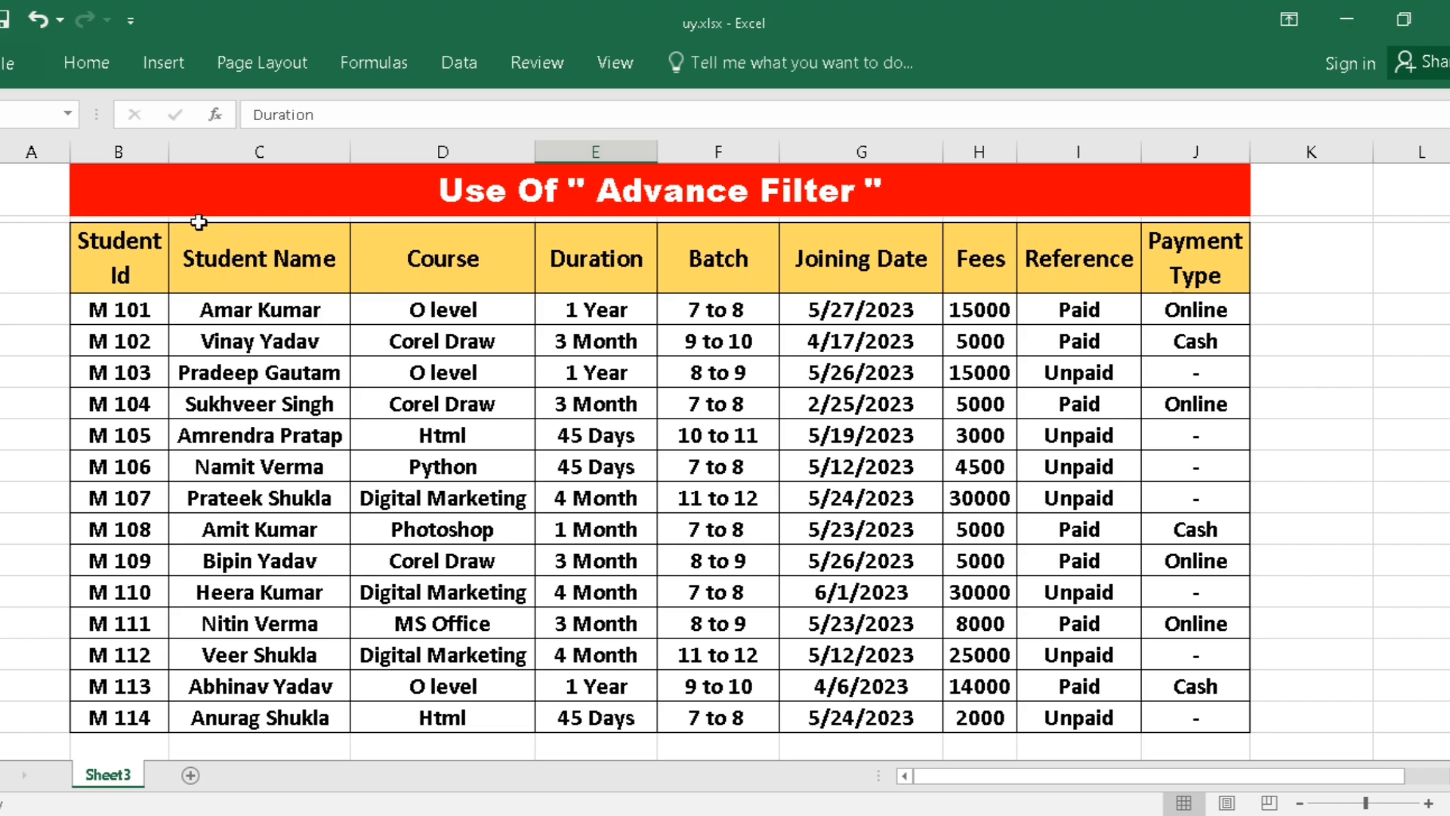
drag(128, 253, 1200, 719)
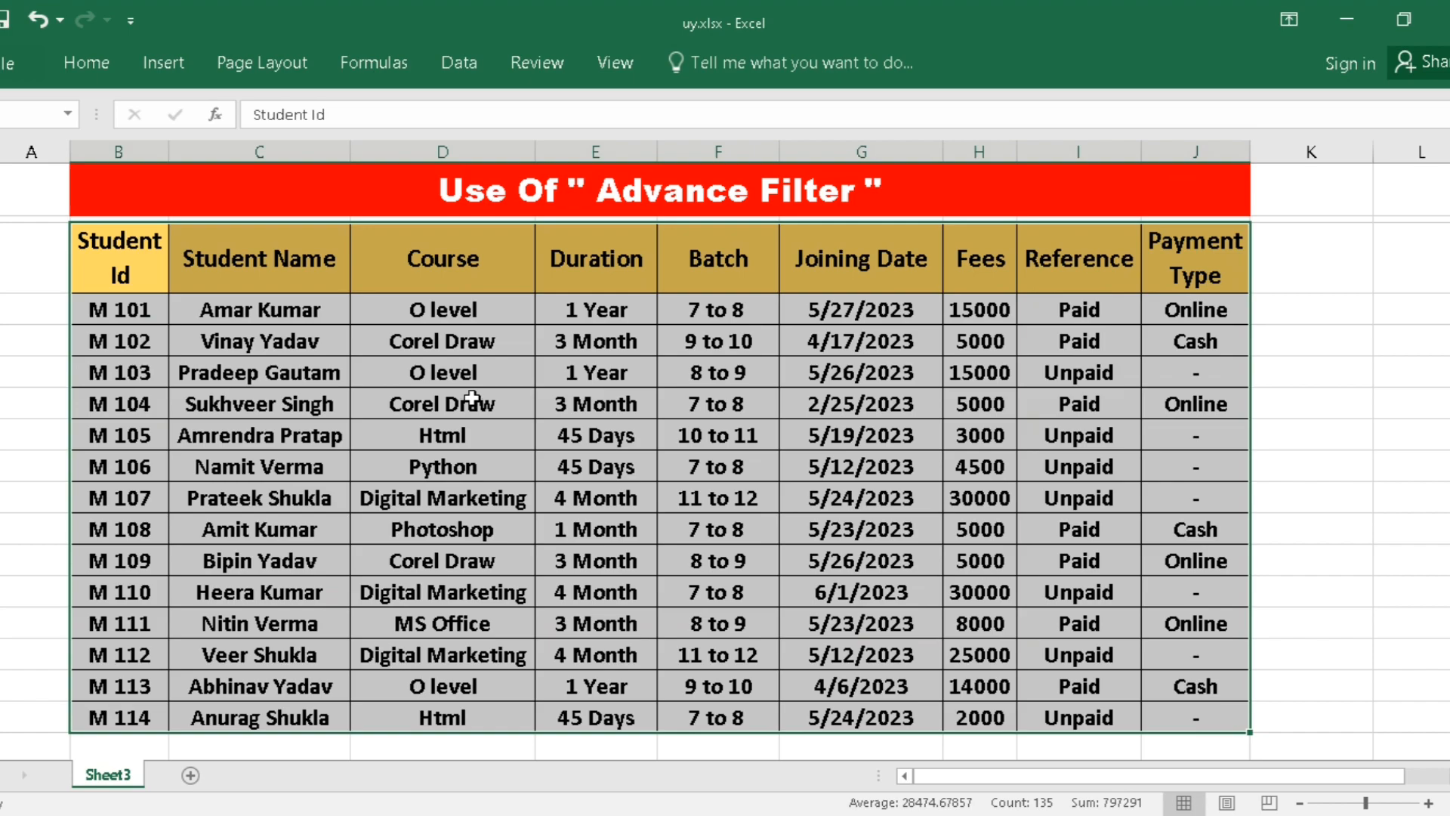
click(472, 398)
click(105, 263)
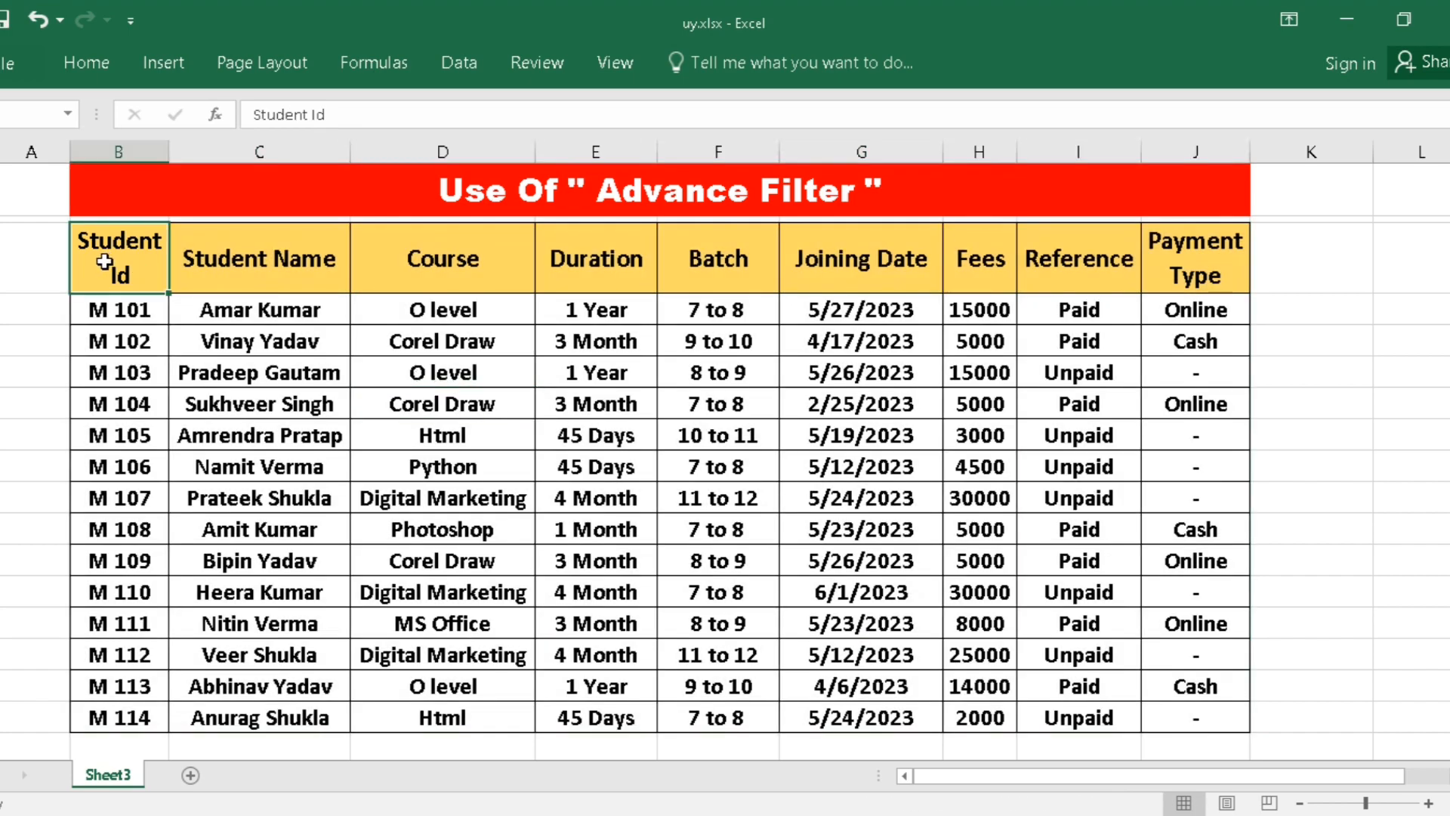
click(308, 274)
click(447, 269)
click(619, 247)
click(750, 250)
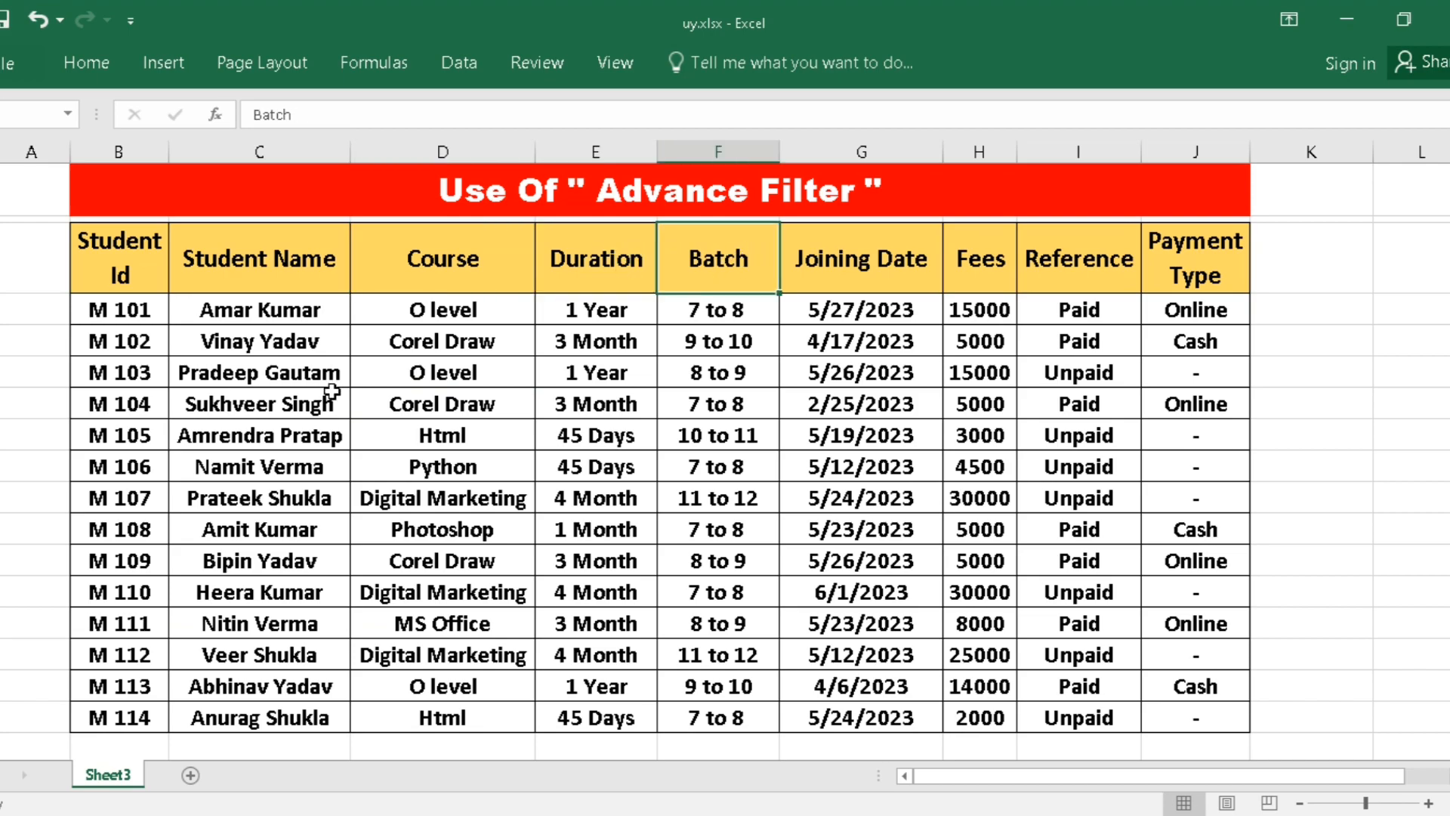
drag(710, 311, 743, 683)
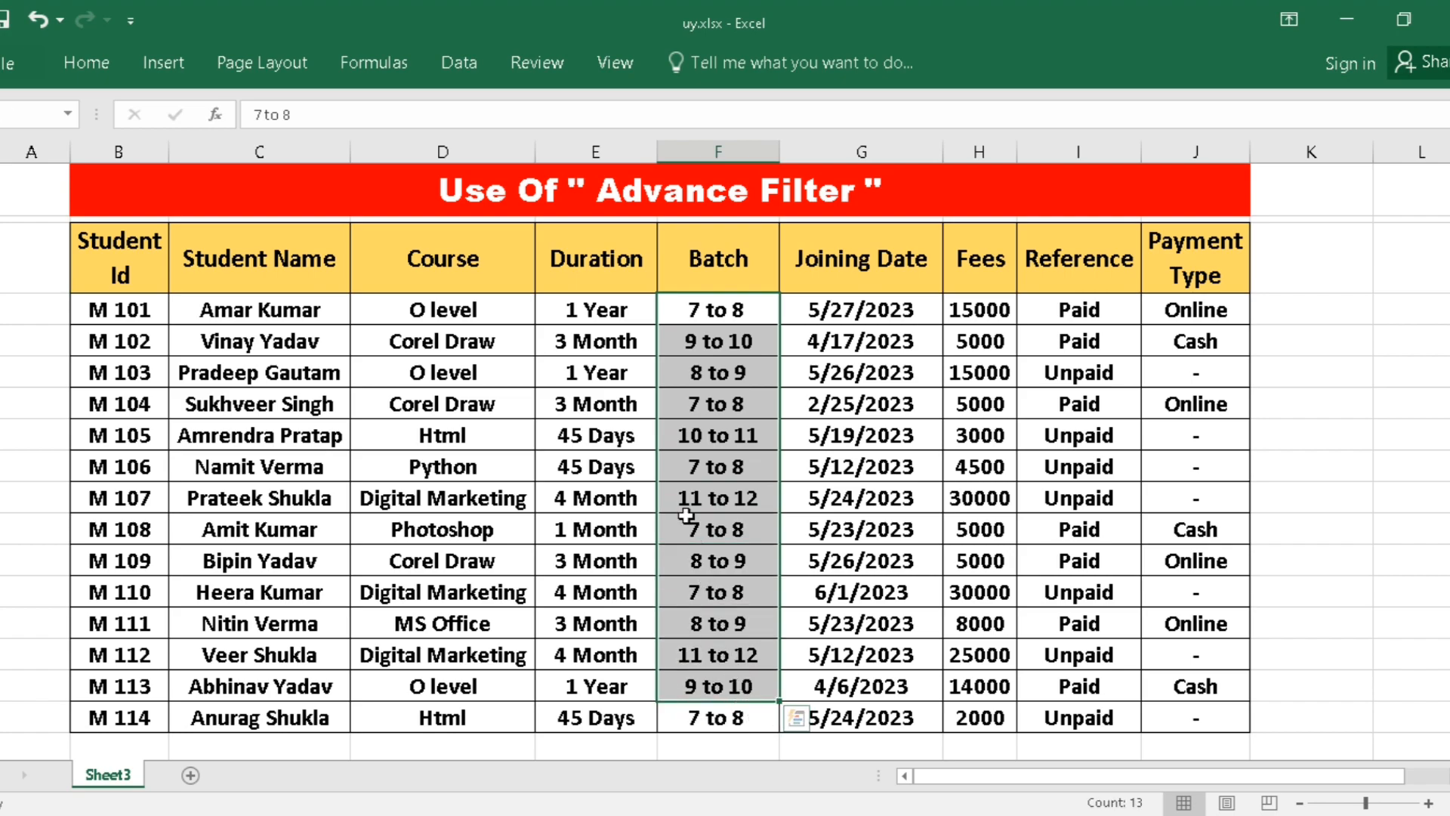
scroll(451, 483, down, 1)
scroll(451, 483, up, 1)
drag(87, 276, 1201, 257)
scroll(751, 442, down, 4)
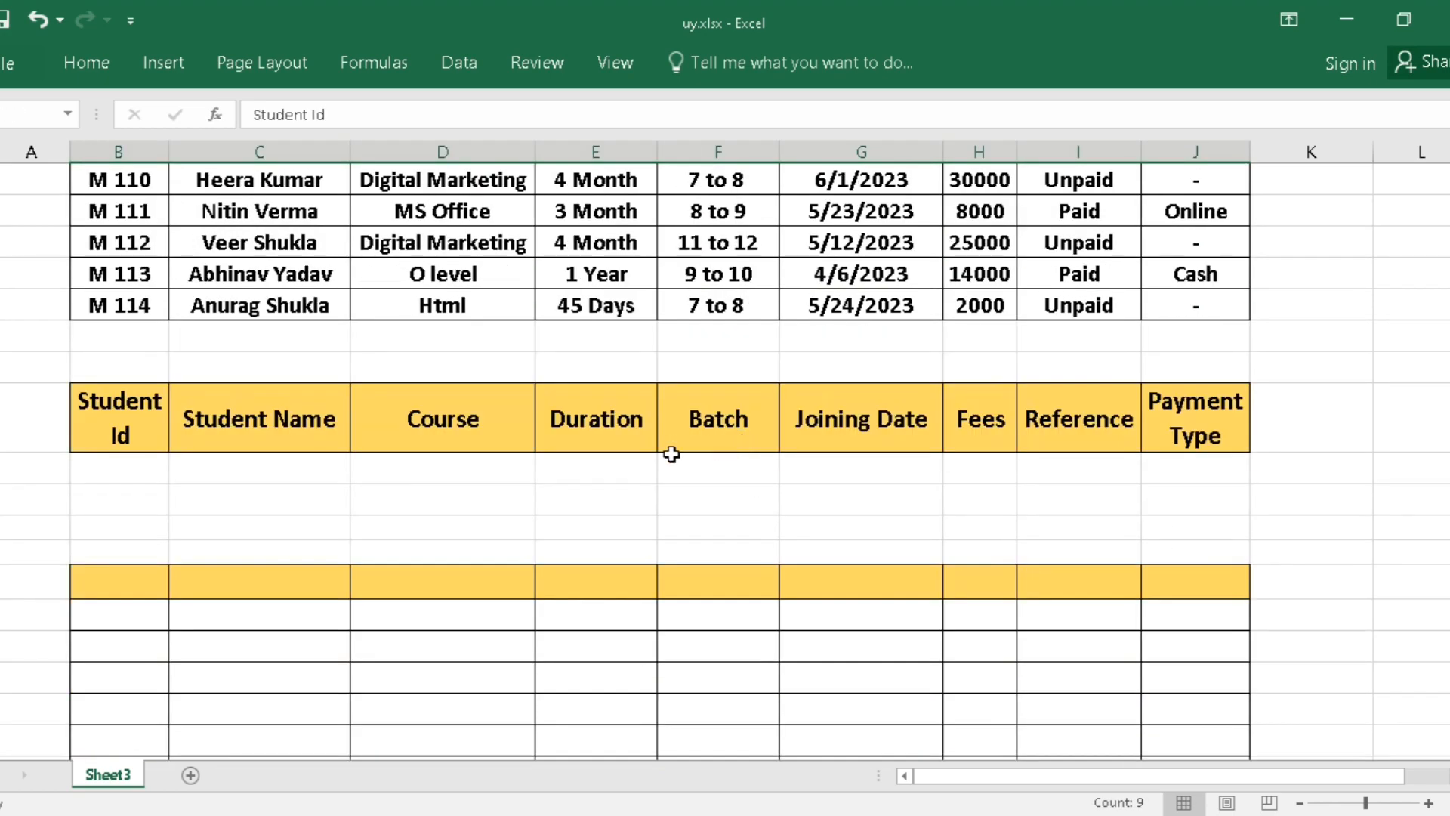
Enter the criterion 7 to 8 under the Batch header in the criteria row below the student table
drag(117, 423, 1198, 424)
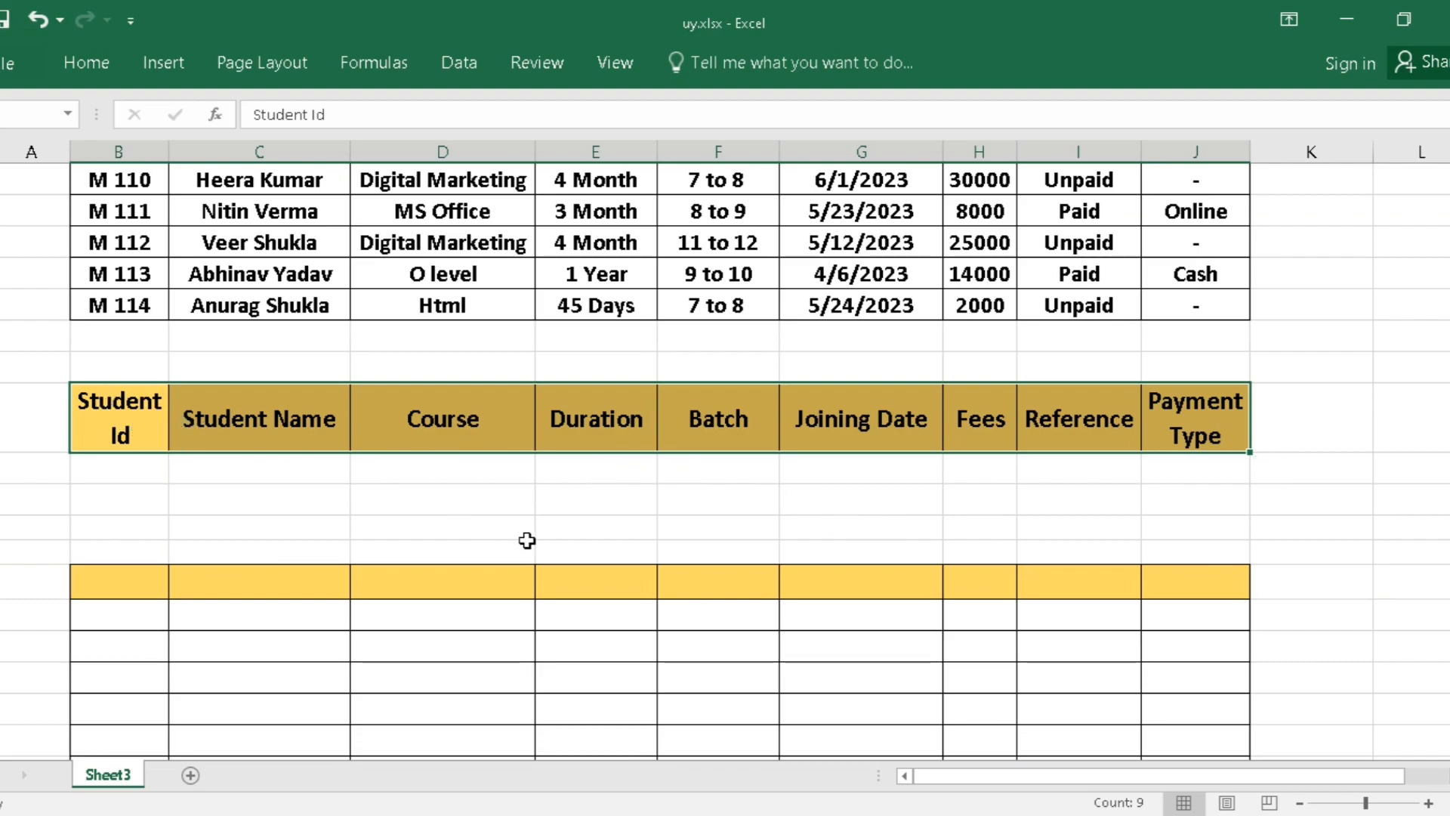
click(718, 475)
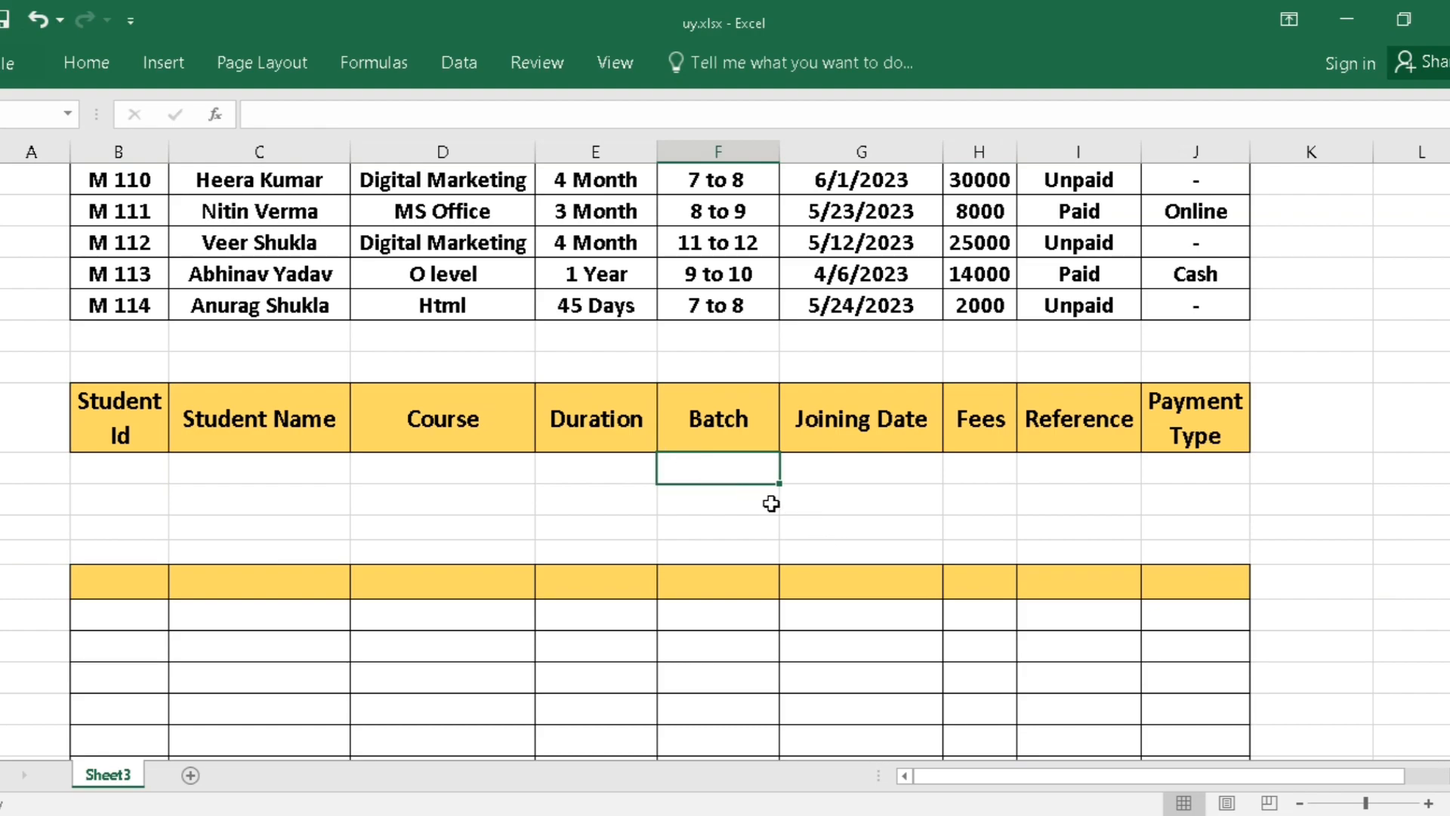
click(701, 417)
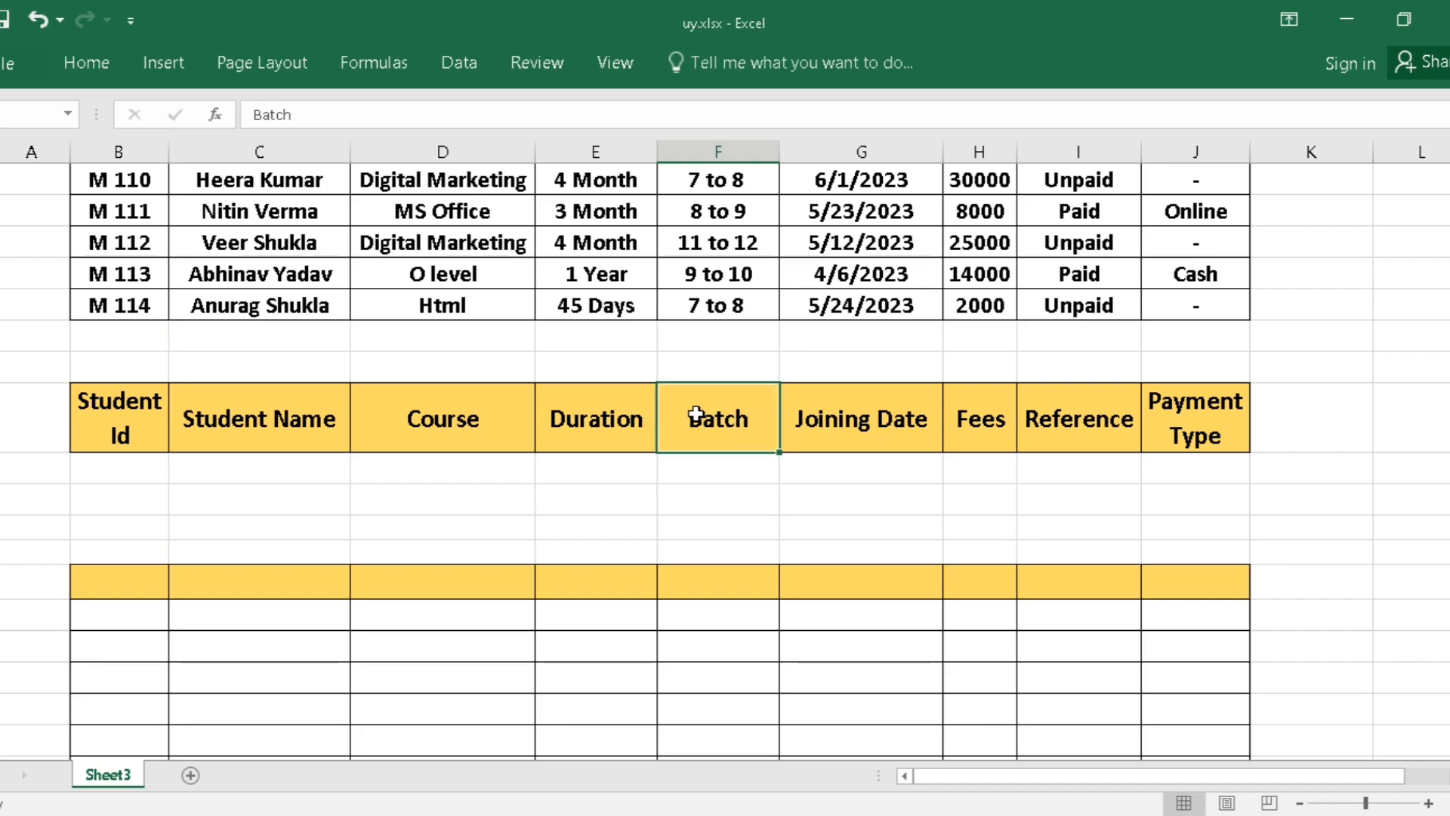
click(715, 466)
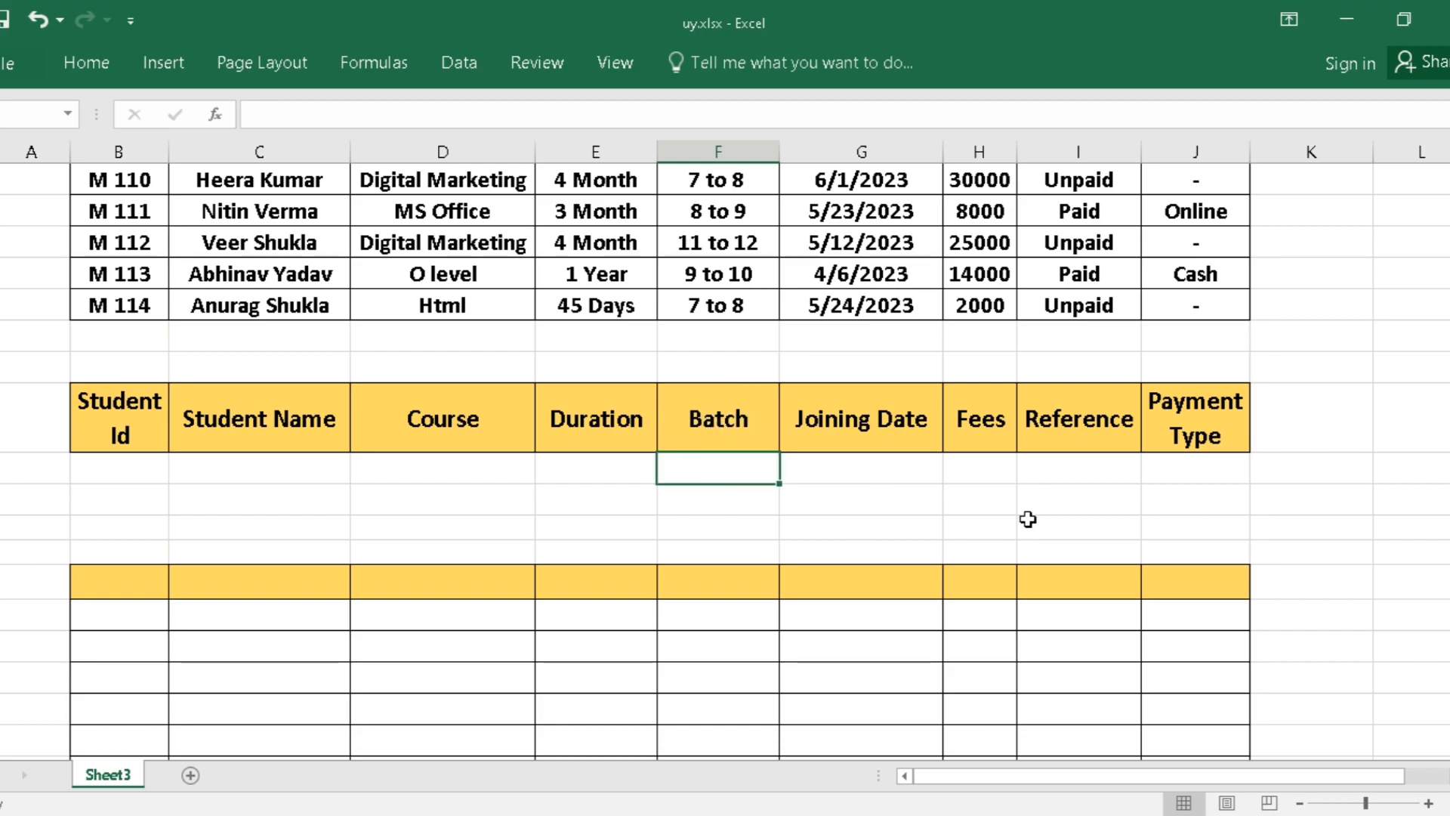
text(7 to)
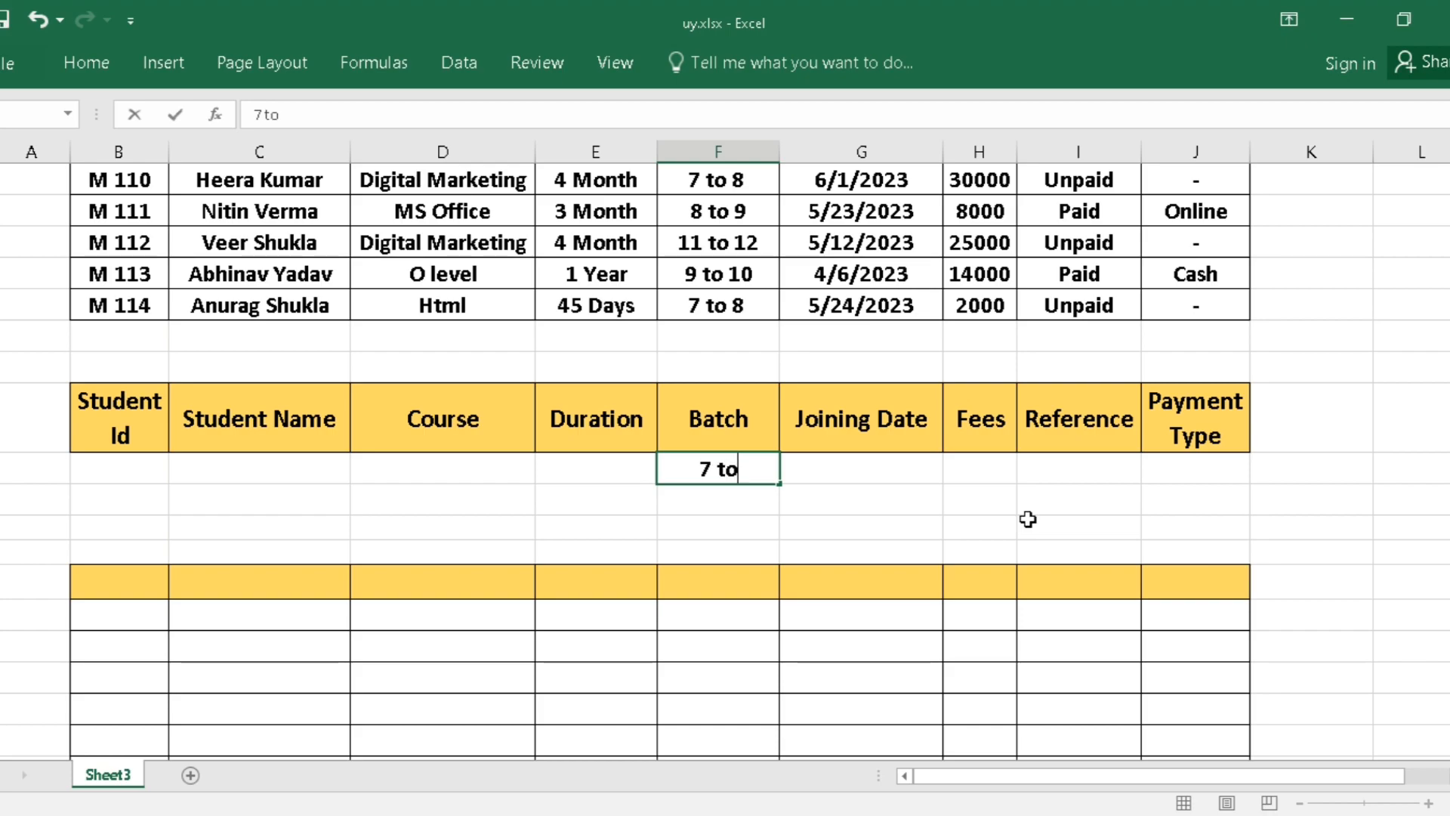
text( 8)
click(740, 545)
With a Batch cell of the student table selected, open Advanced Filter and choose copying to another location
scroll(741, 546, up, 5)
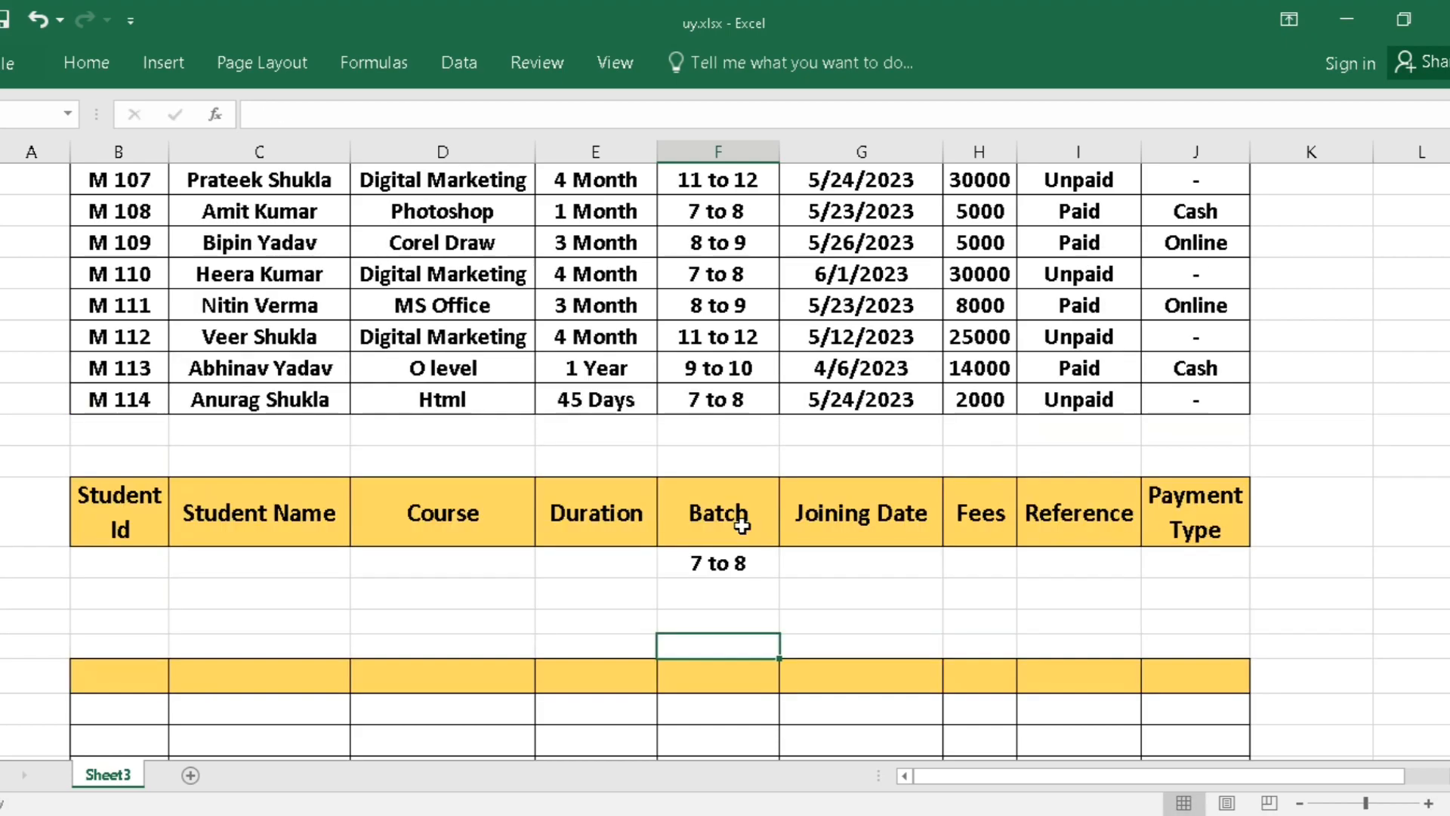
click(706, 313)
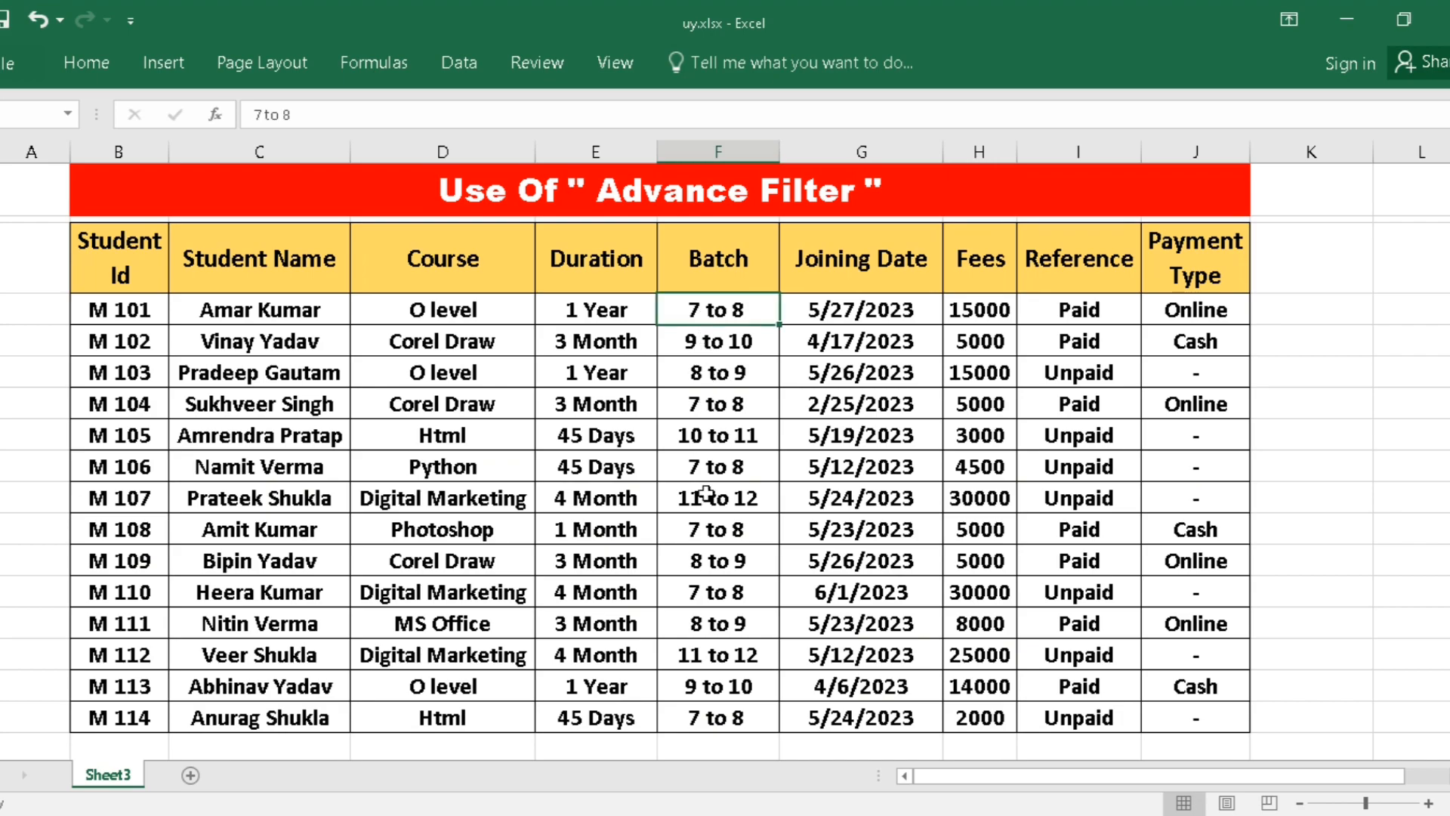
scroll(744, 716, down, 3)
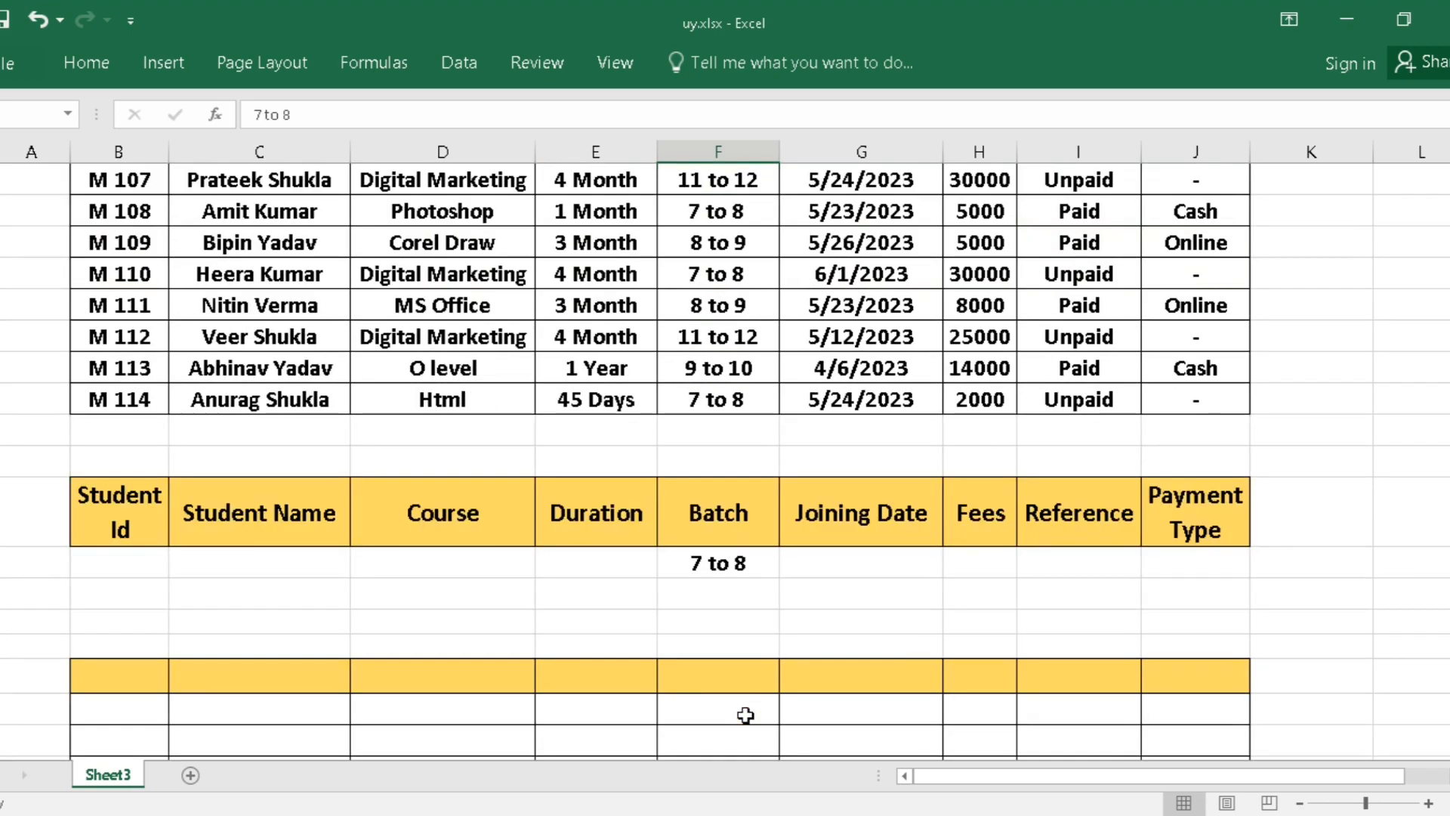
click(457, 55)
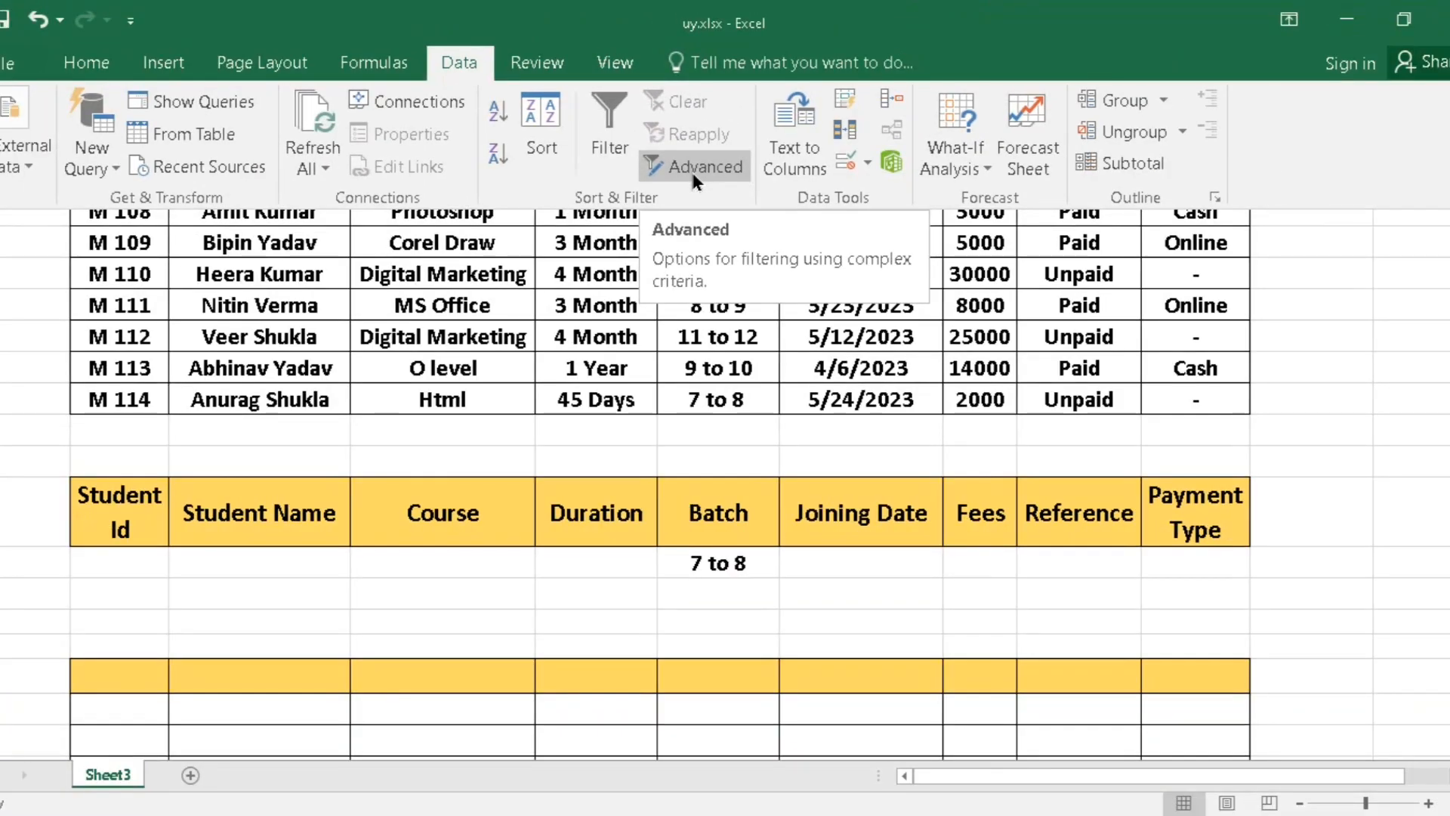
click(690, 168)
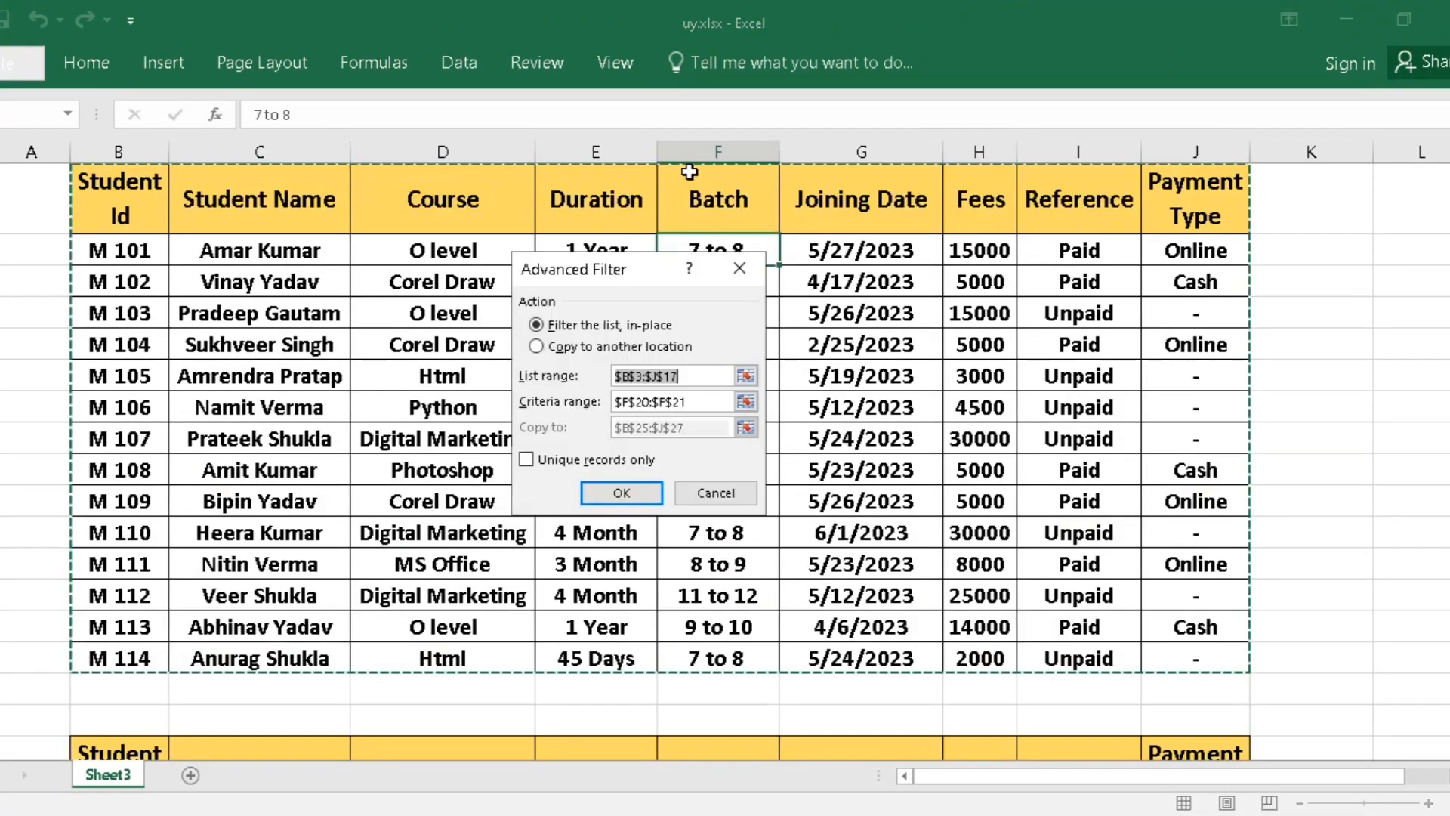
drag(633, 282, 967, 399)
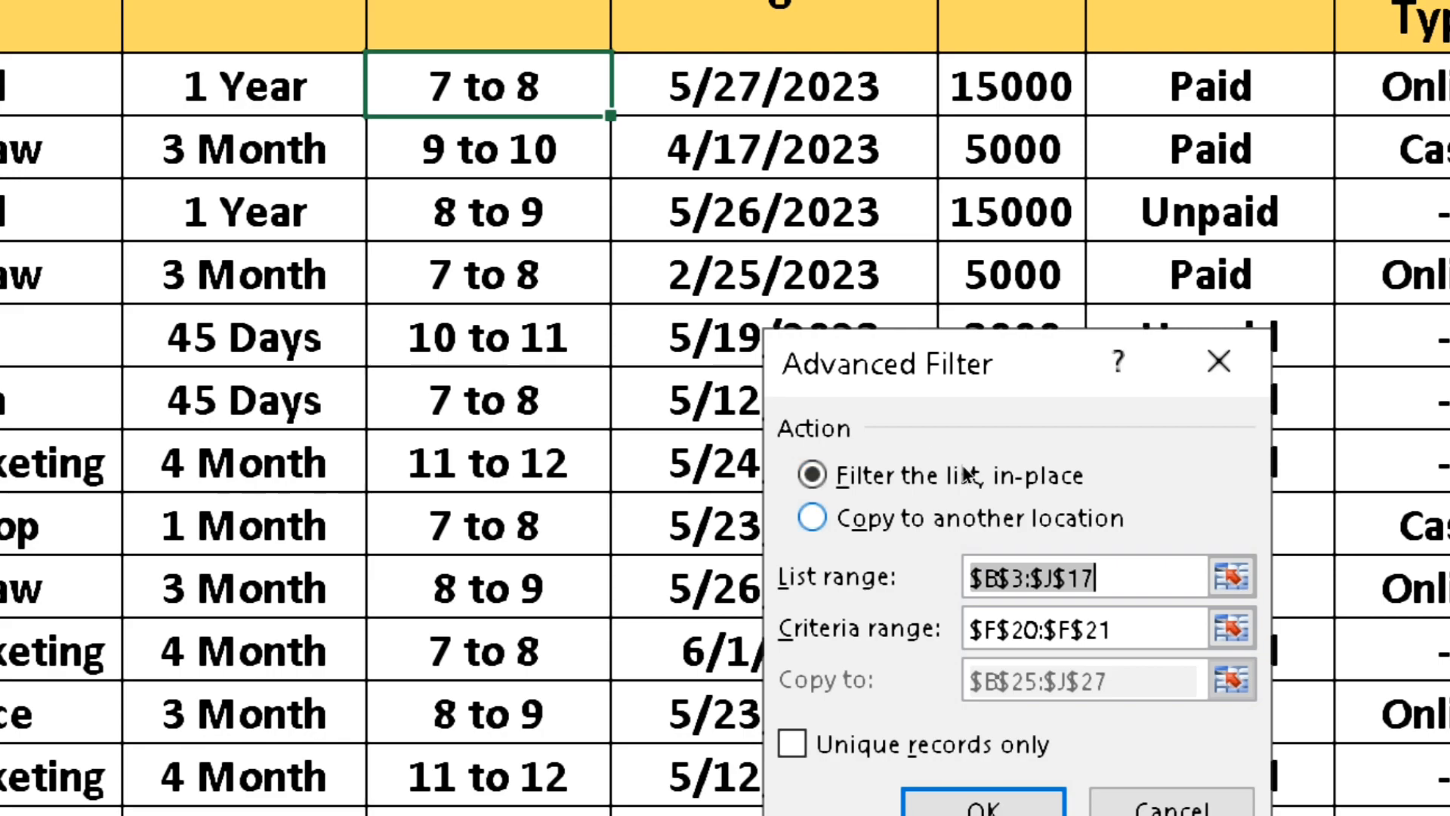
key(alt+o)
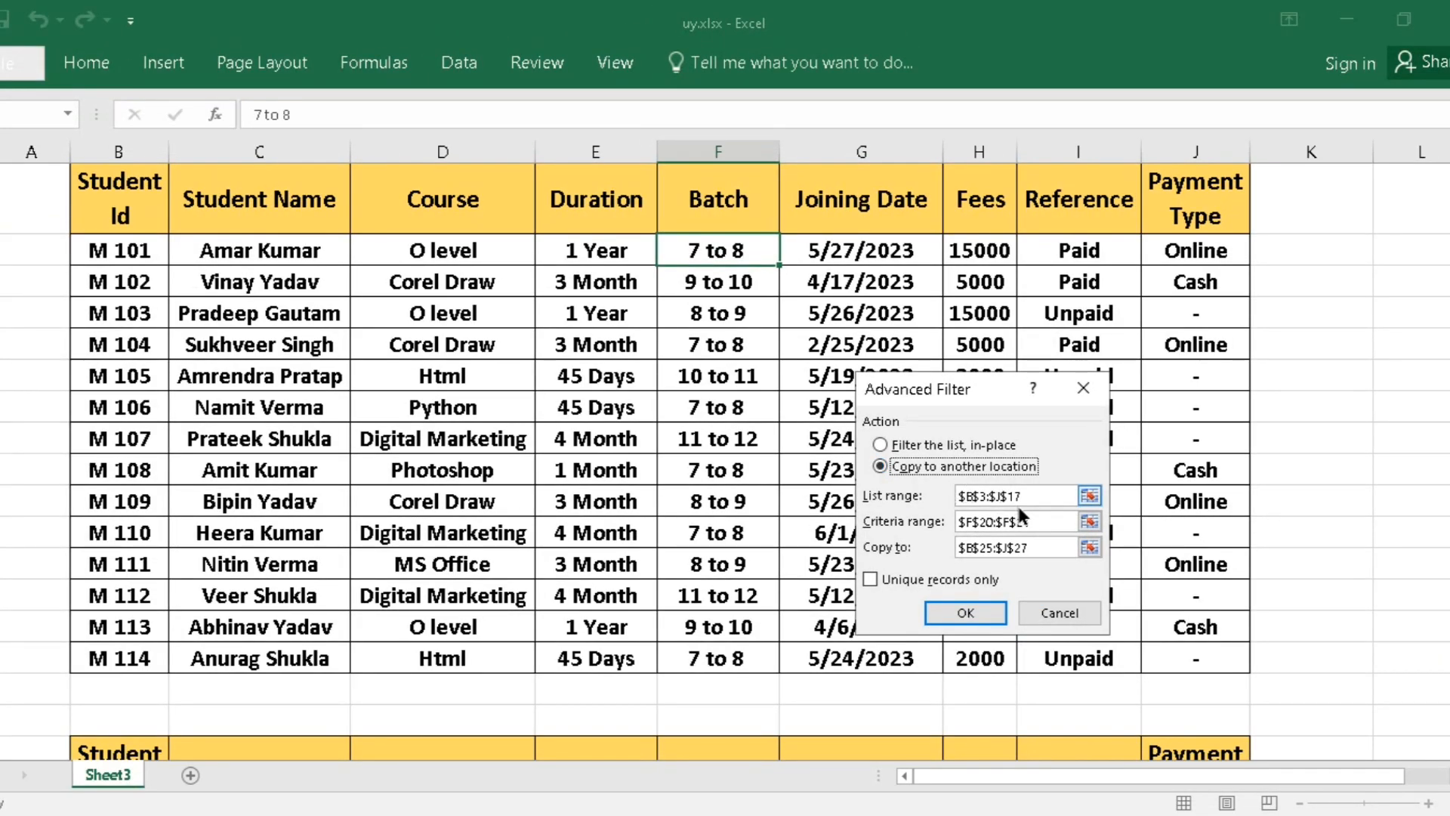
Replace the list range with the whole student table including headers, B3:J17, keeping the dialog clear of the data
drag(1046, 495, 946, 498)
key(BackSpace)
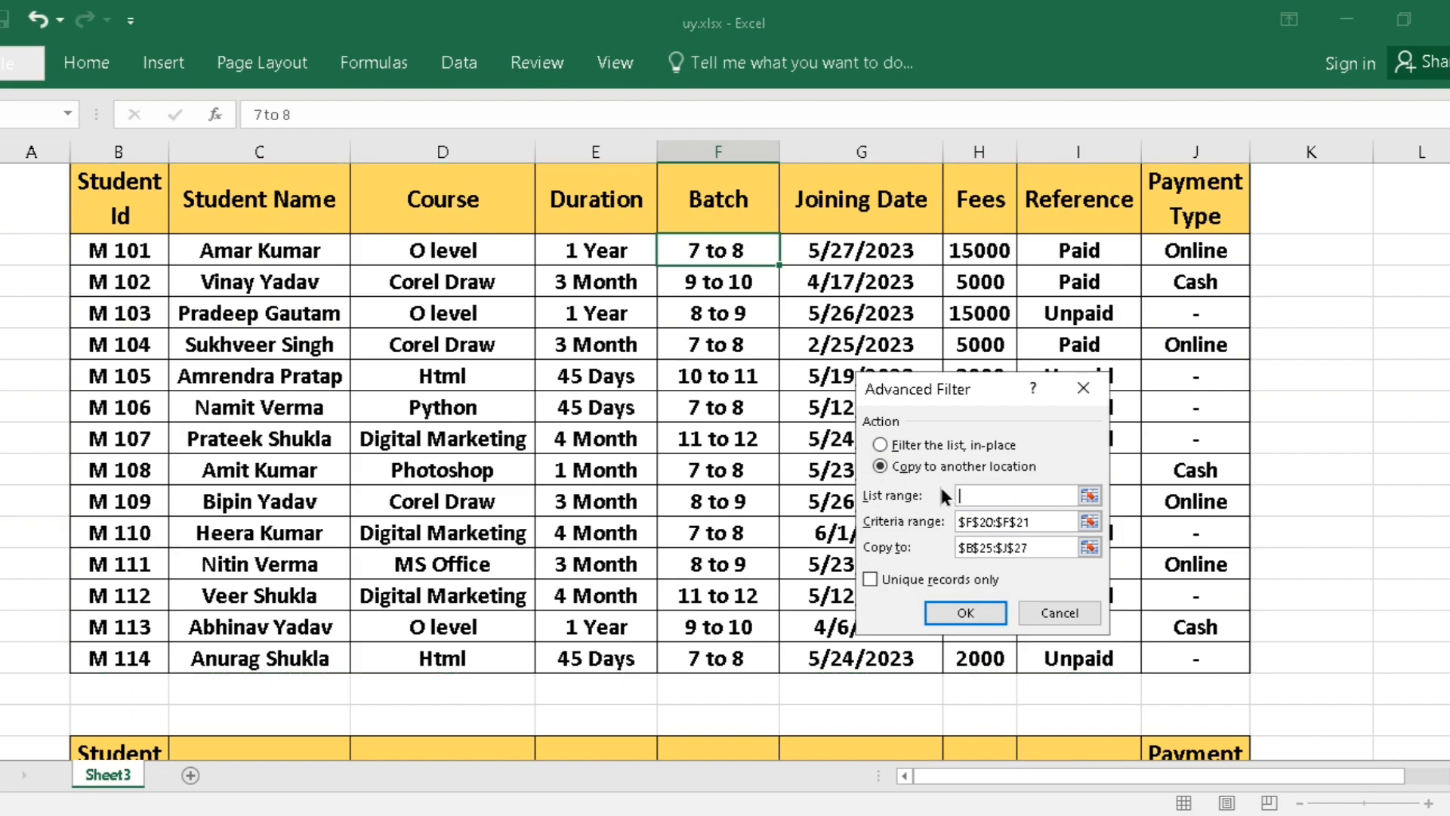
drag(117, 196, 1219, 655)
drag(949, 398, 1179, 198)
Set the criteria range to the lower Batch header and the 7 to 8 cell beneath it
drag(1276, 333, 1166, 333)
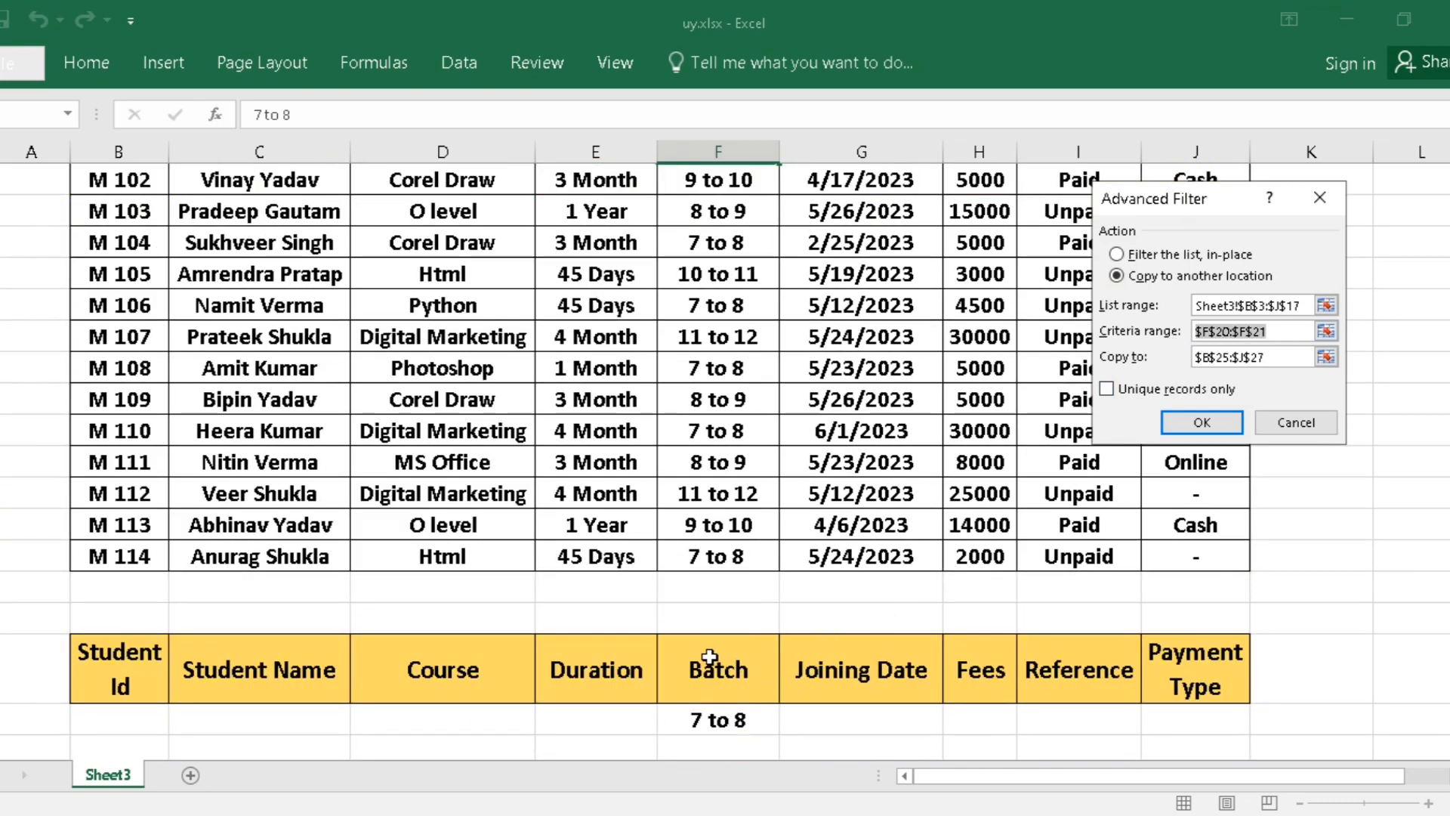
scroll(725, 540, down, 2)
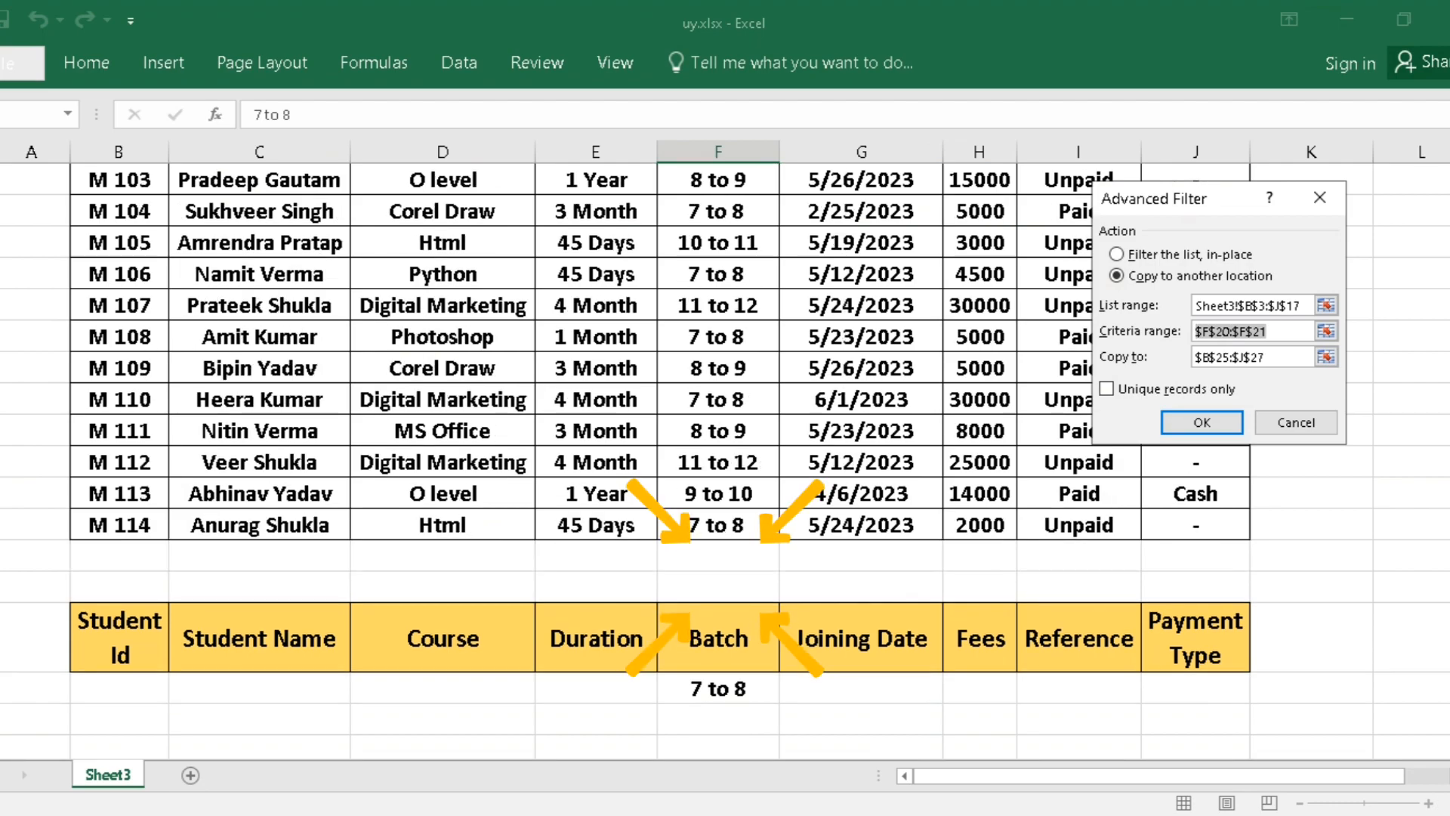
drag(725, 541, 726, 595)
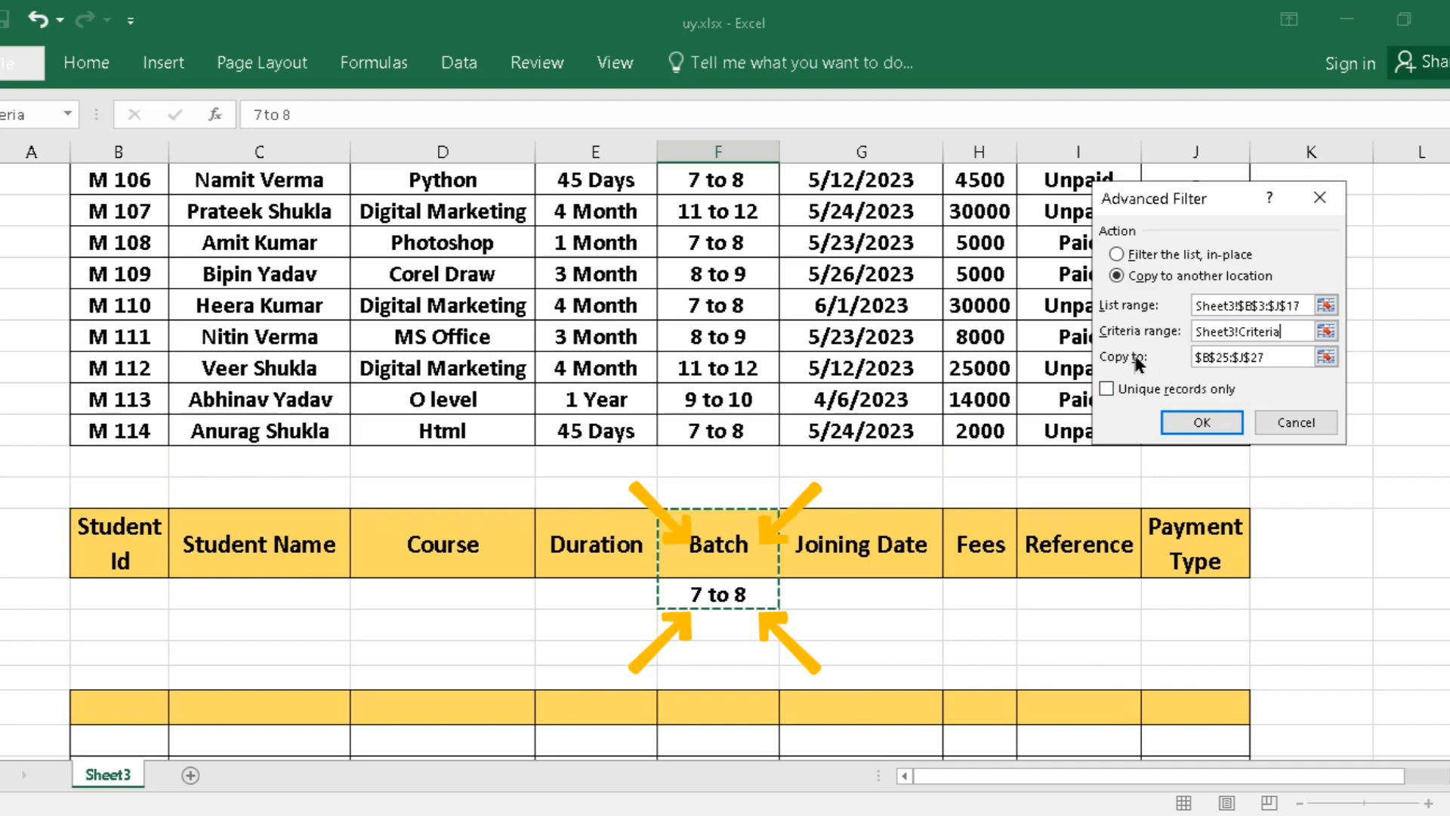
Set the copy destination to B25:J28 in the empty bordered table and run the advanced filter
click(1273, 353)
key(BackSpace)
drag(1252, 357, 1172, 356)
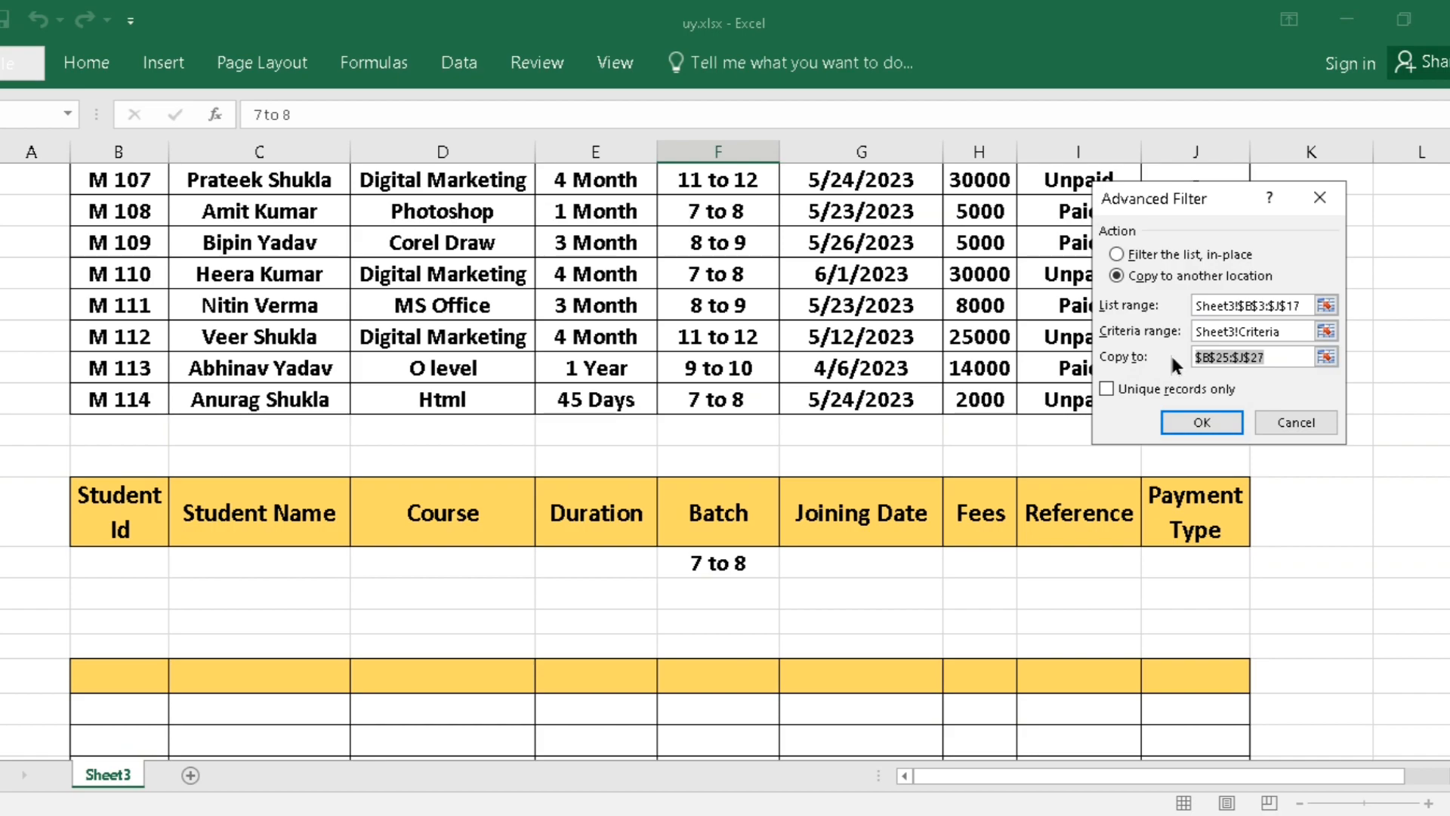
key(BackSpace)
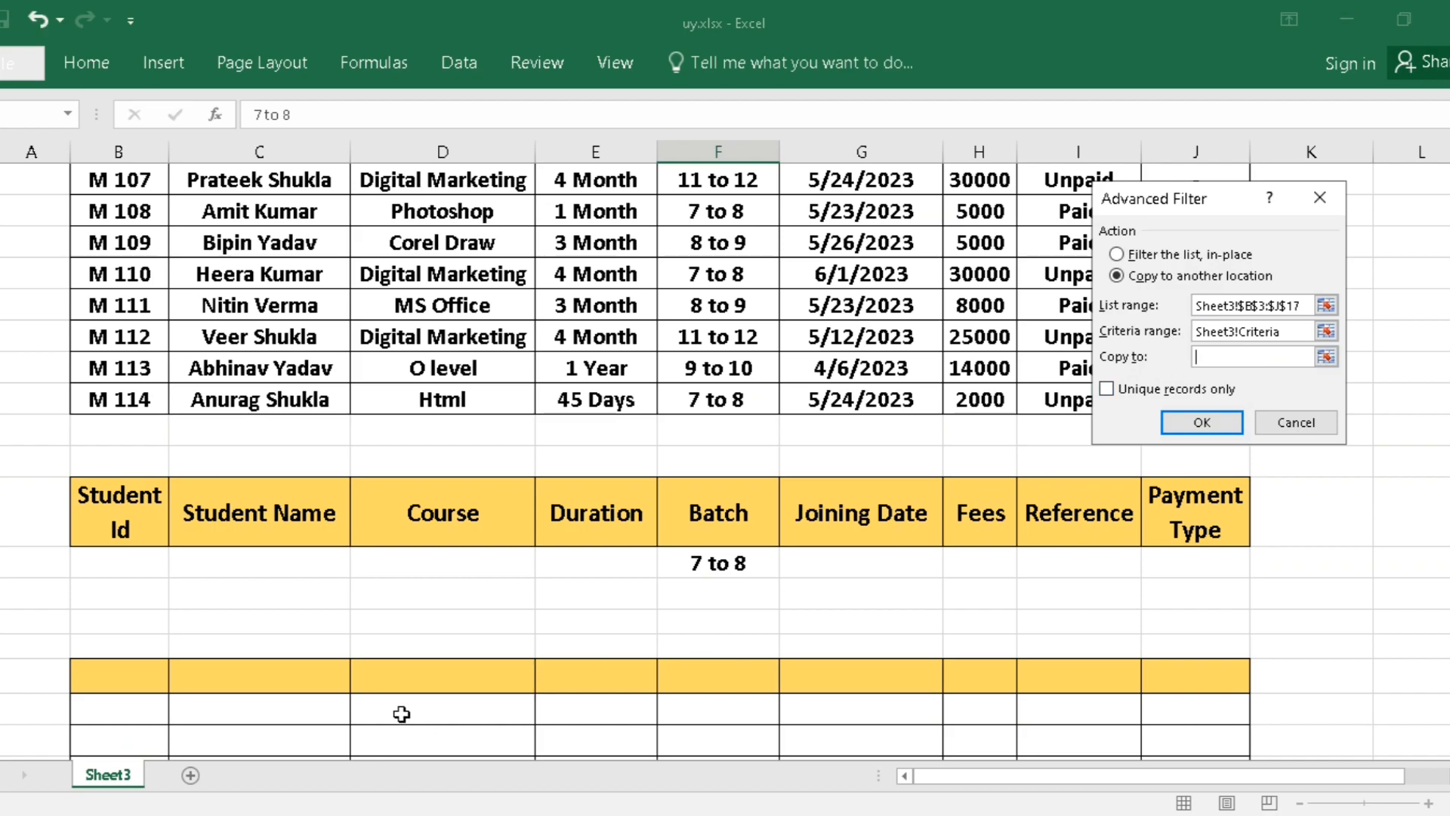
scroll(401, 710, down, 1)
drag(96, 577, 1209, 674)
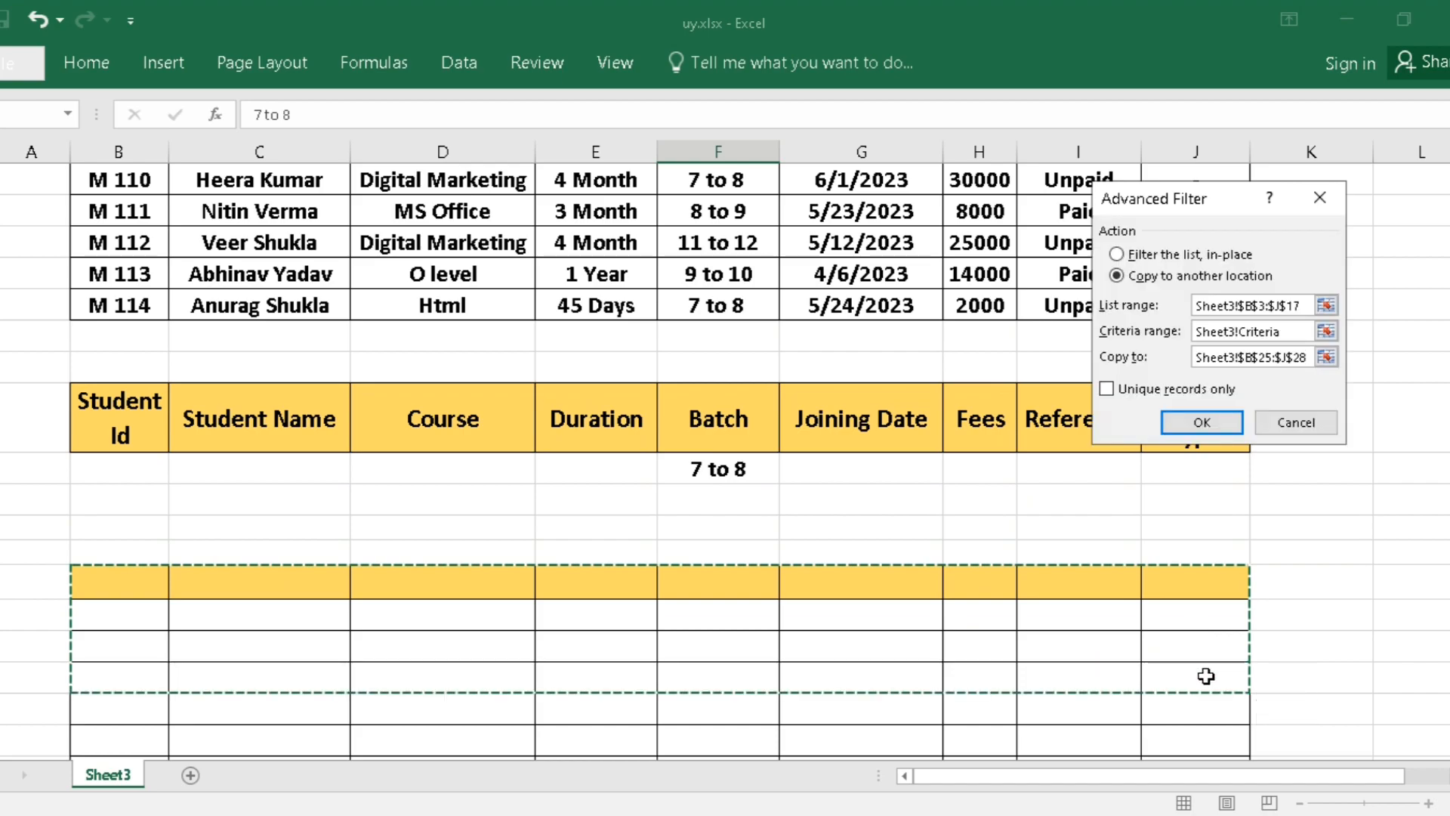
click(1194, 421)
Review the extracted batch records and clear them from the results table, keeping its header row
click(689, 477)
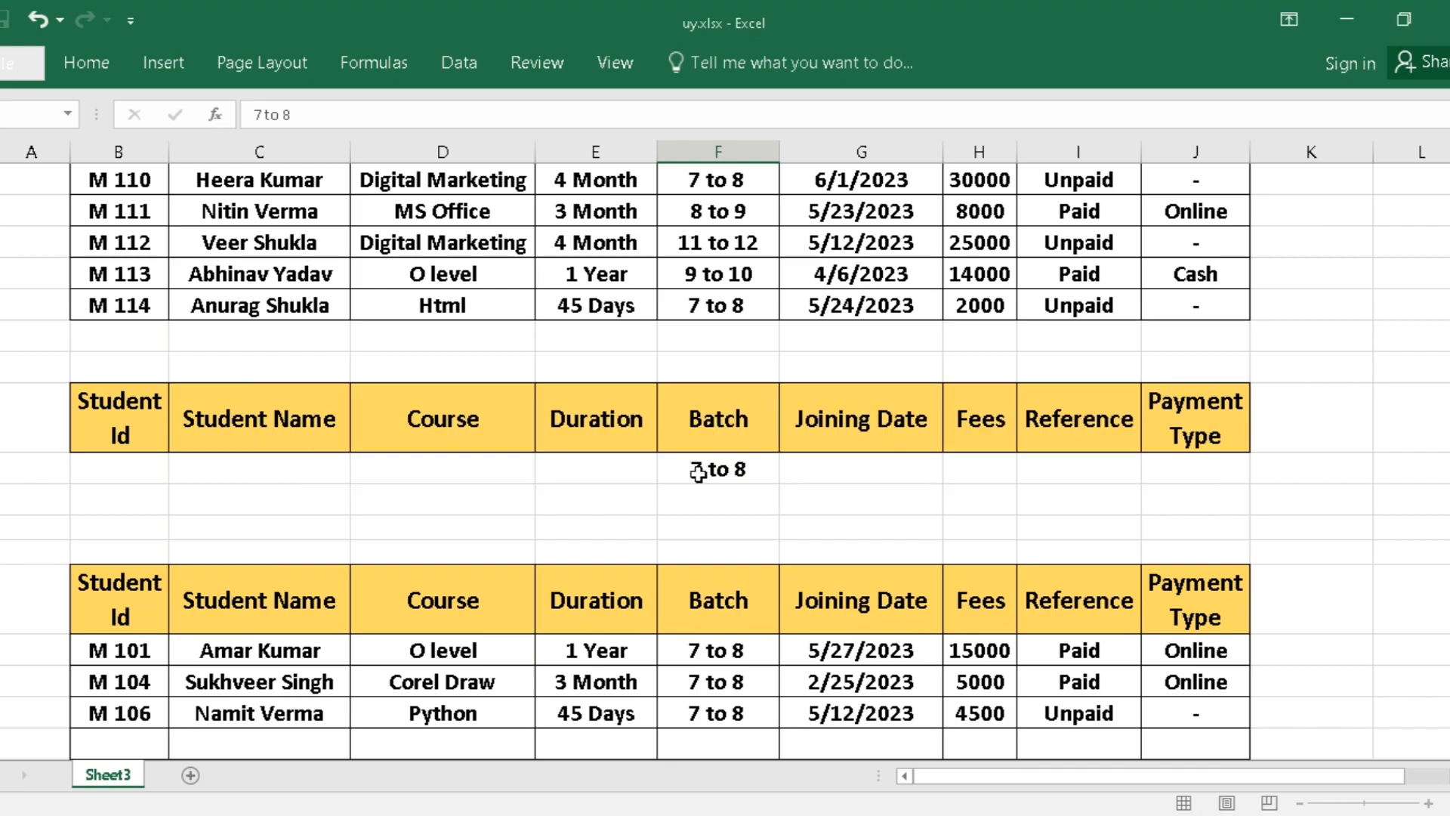
scroll(695, 474, down, 4)
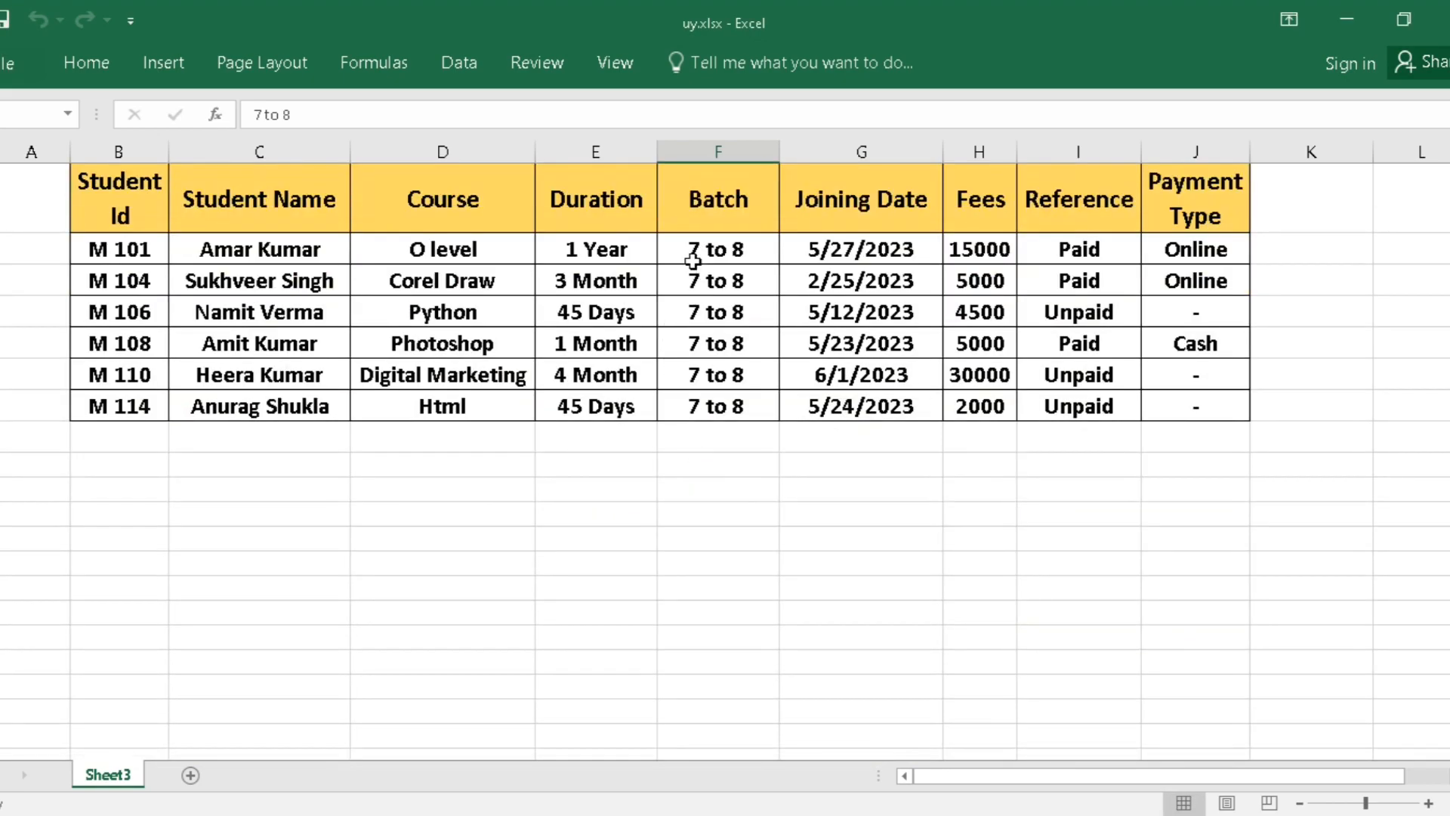
drag(706, 249, 738, 401)
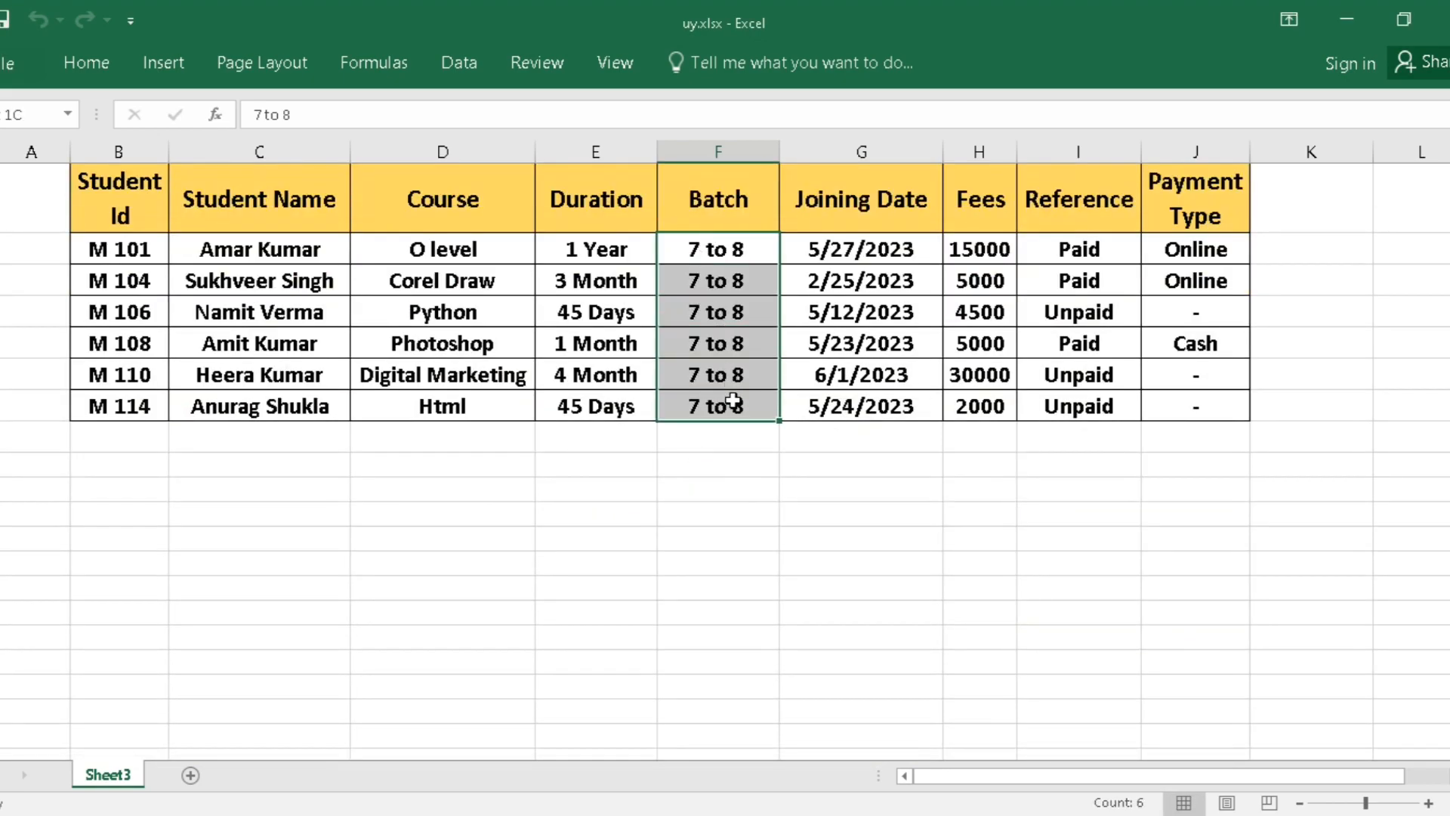
drag(129, 242, 1194, 395)
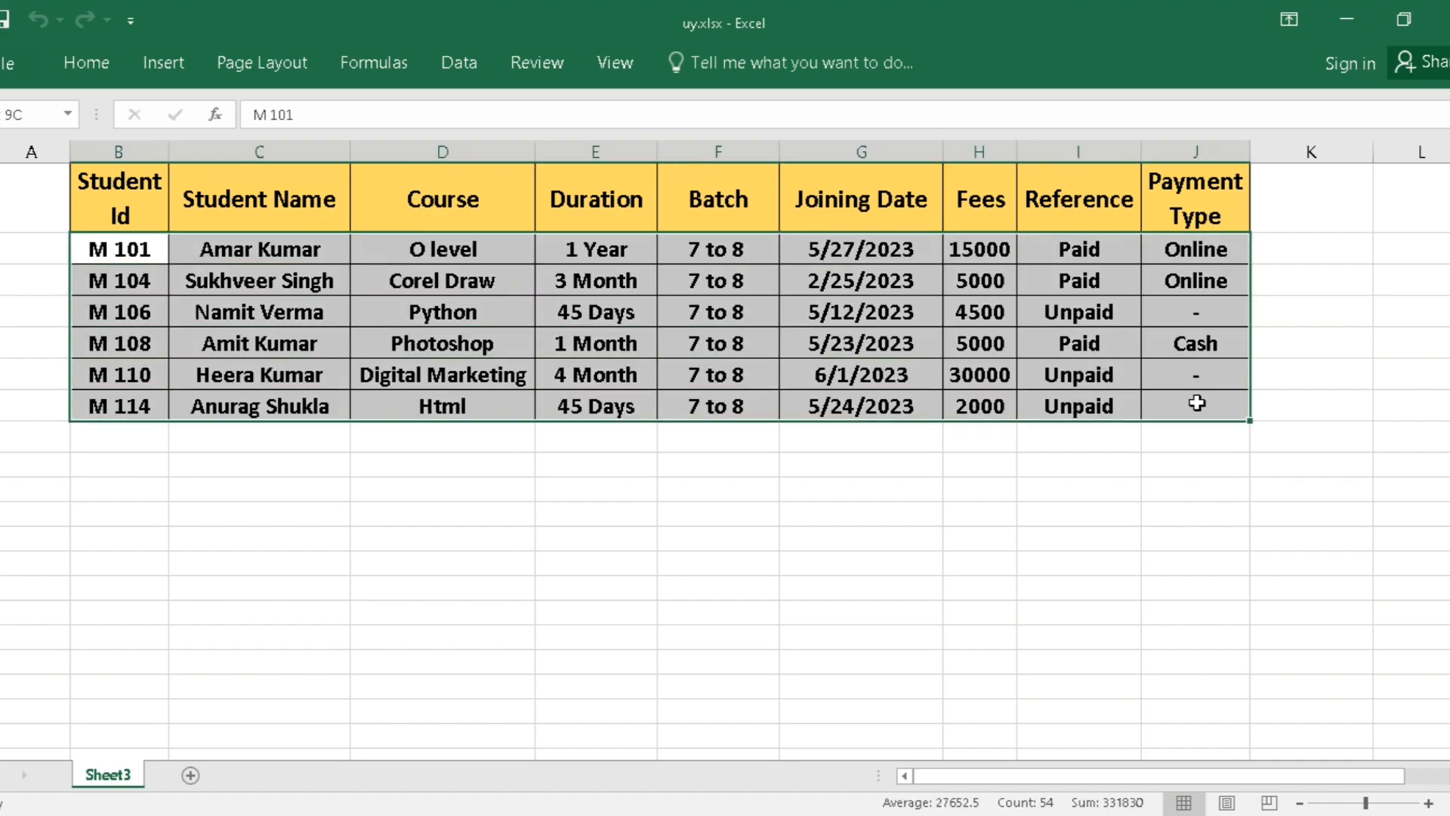
drag(722, 253, 757, 401)
click(127, 246)
drag(128, 249, 1218, 406)
key(Delete)
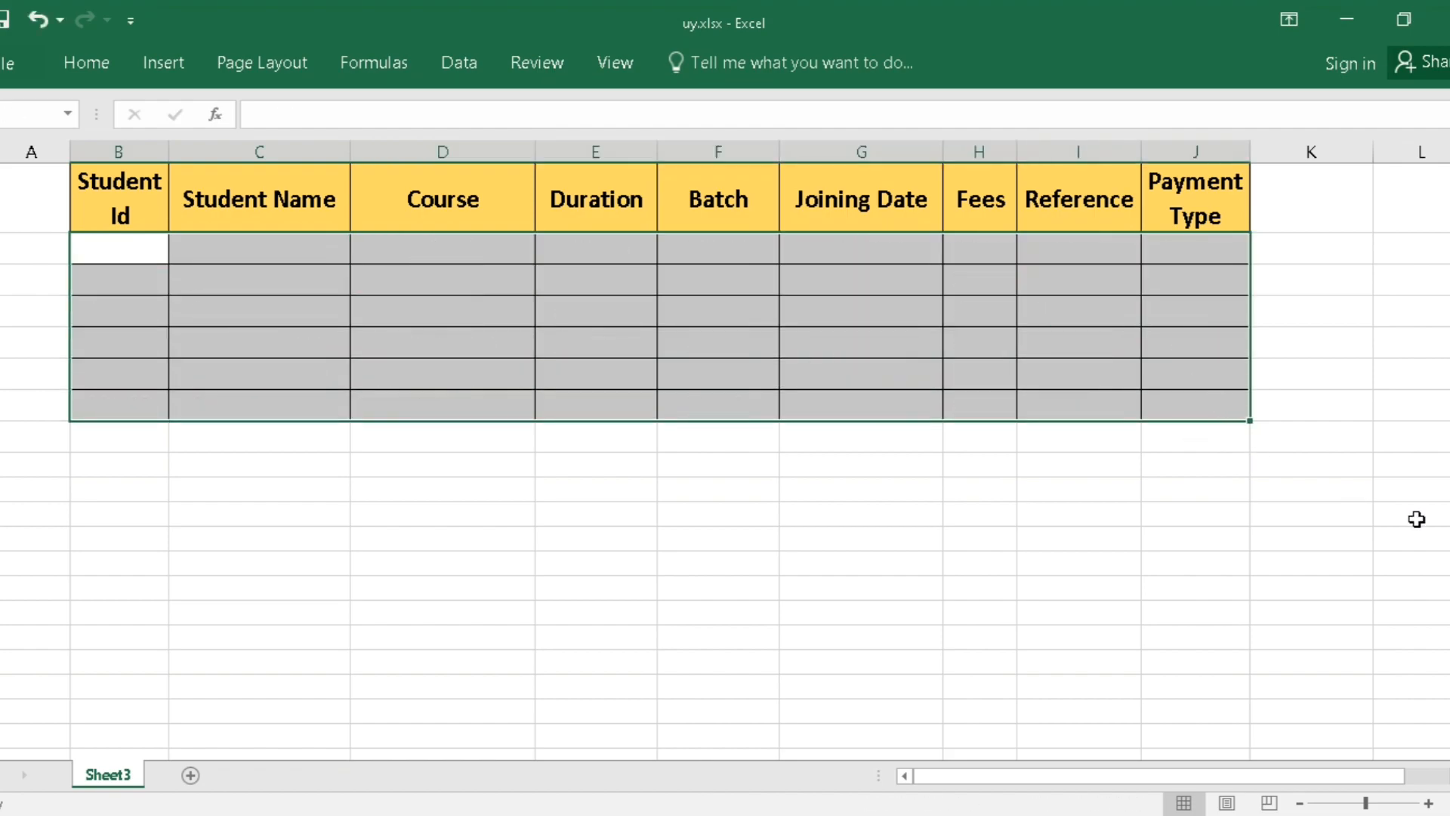
Delete the 7 to 8 criterion under the Batch header of the criteria row
scroll(1435, 419, up, 4)
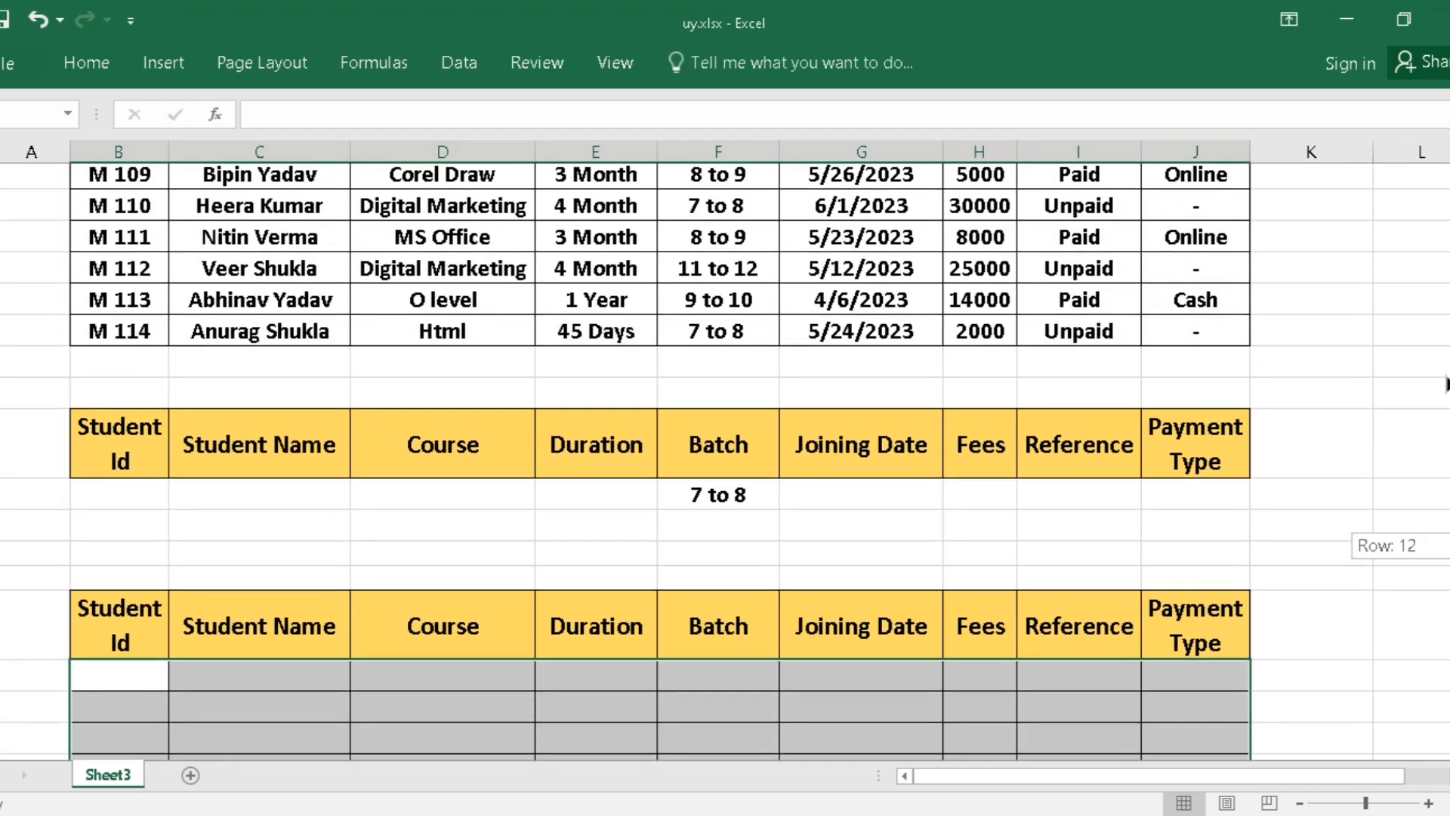
click(744, 496)
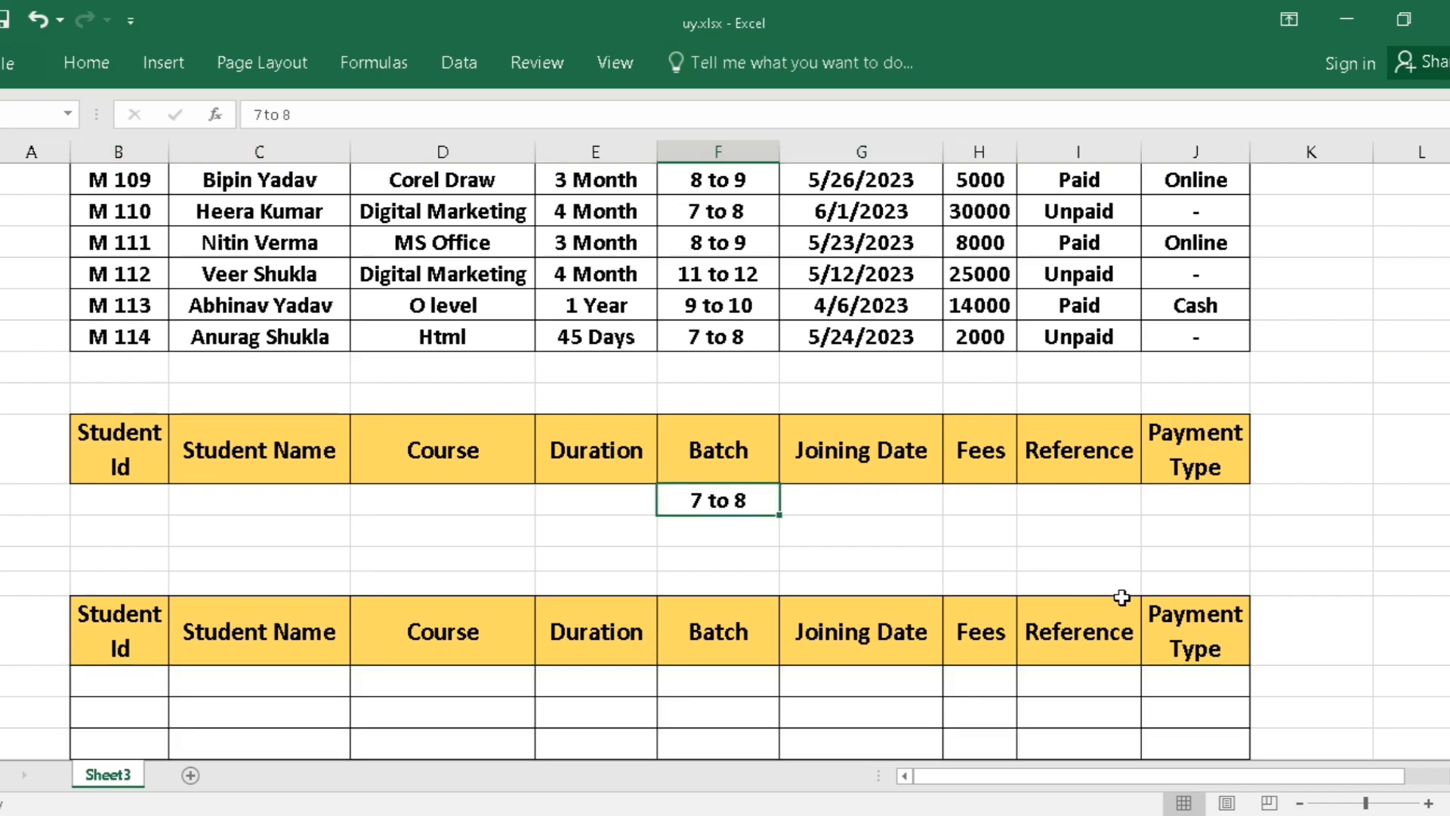
key(Delete)
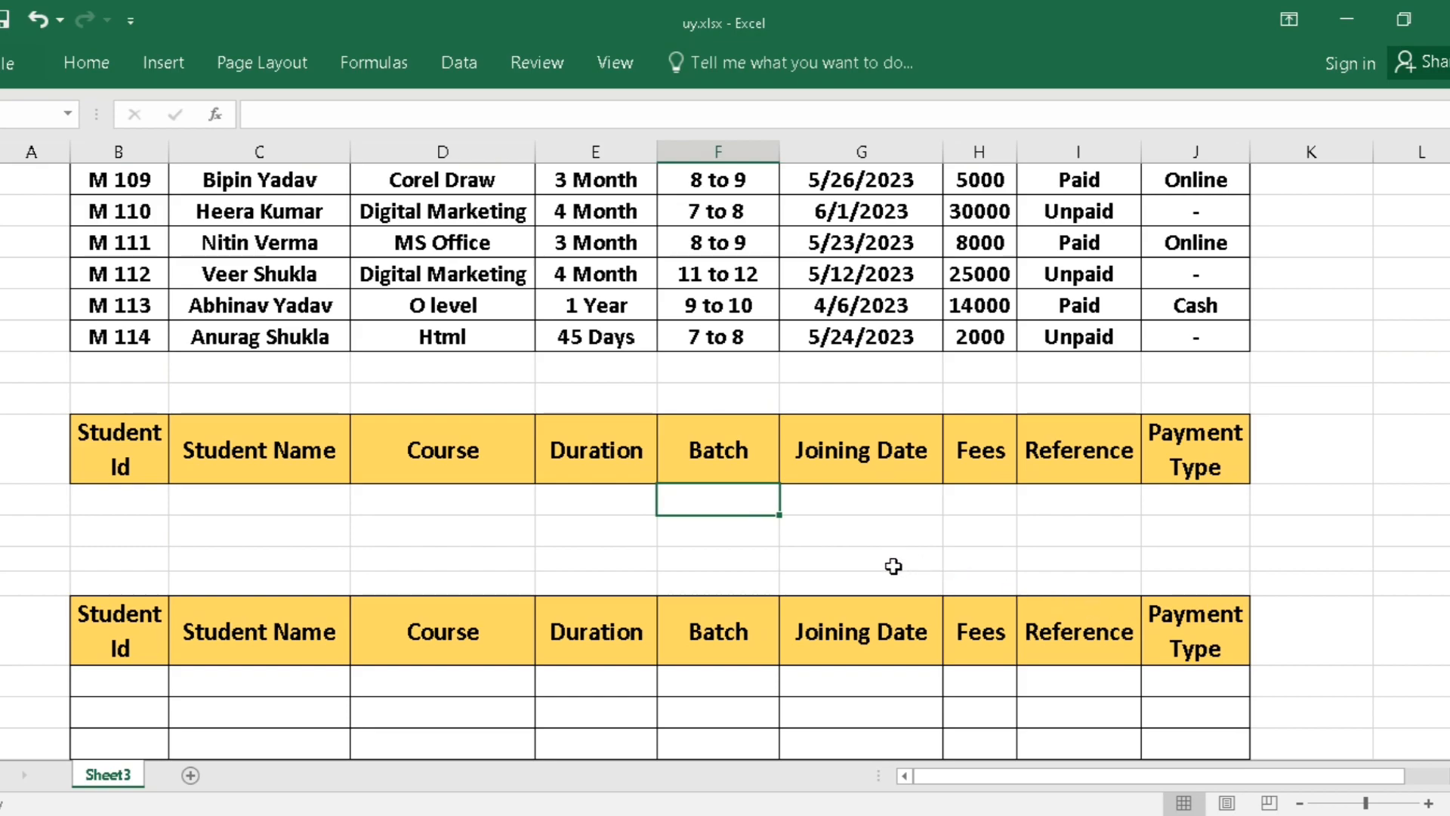
Enter the criterion MS Office under the Course header of the criteria row
click(416, 498)
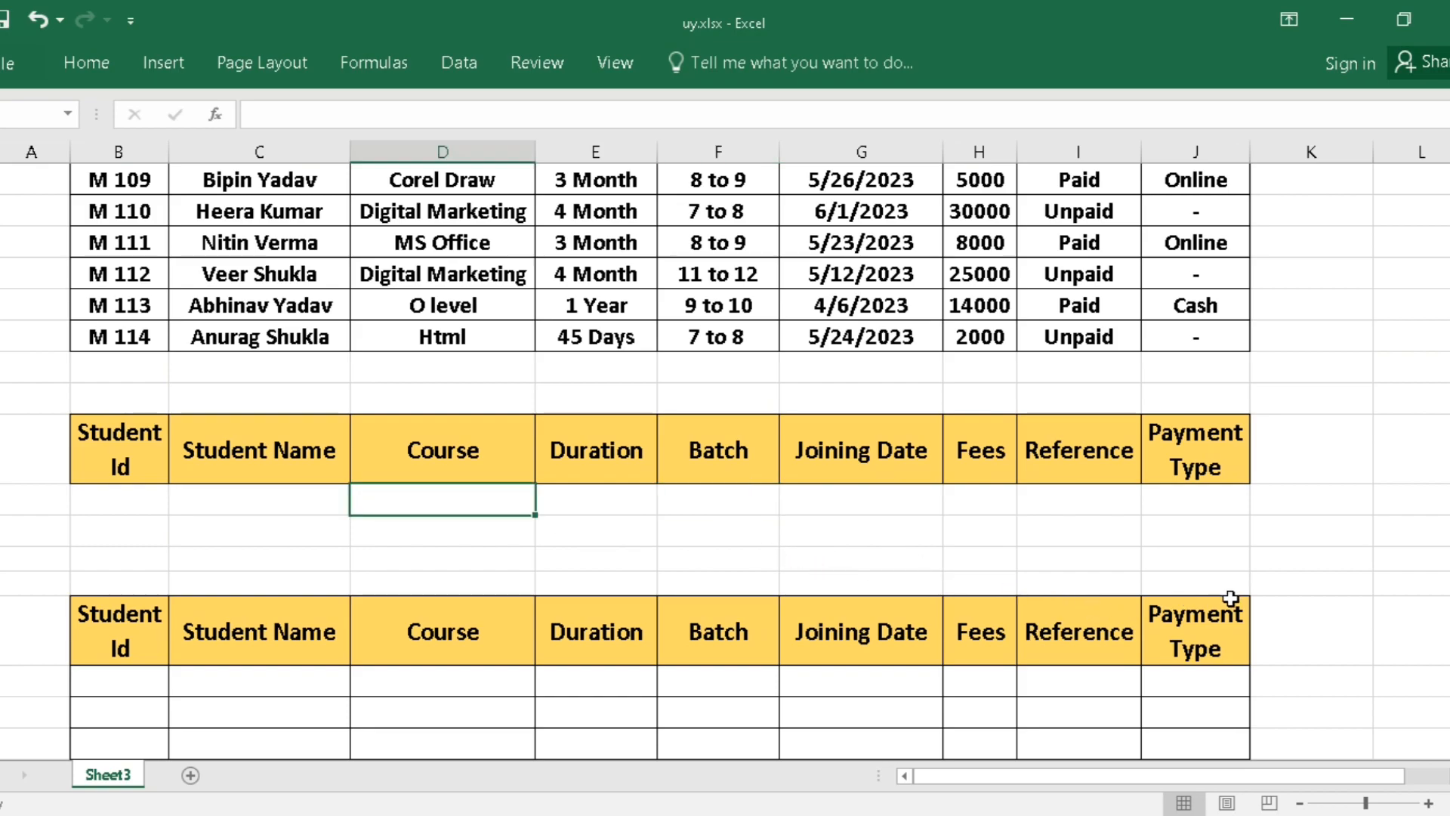
text(Ms)
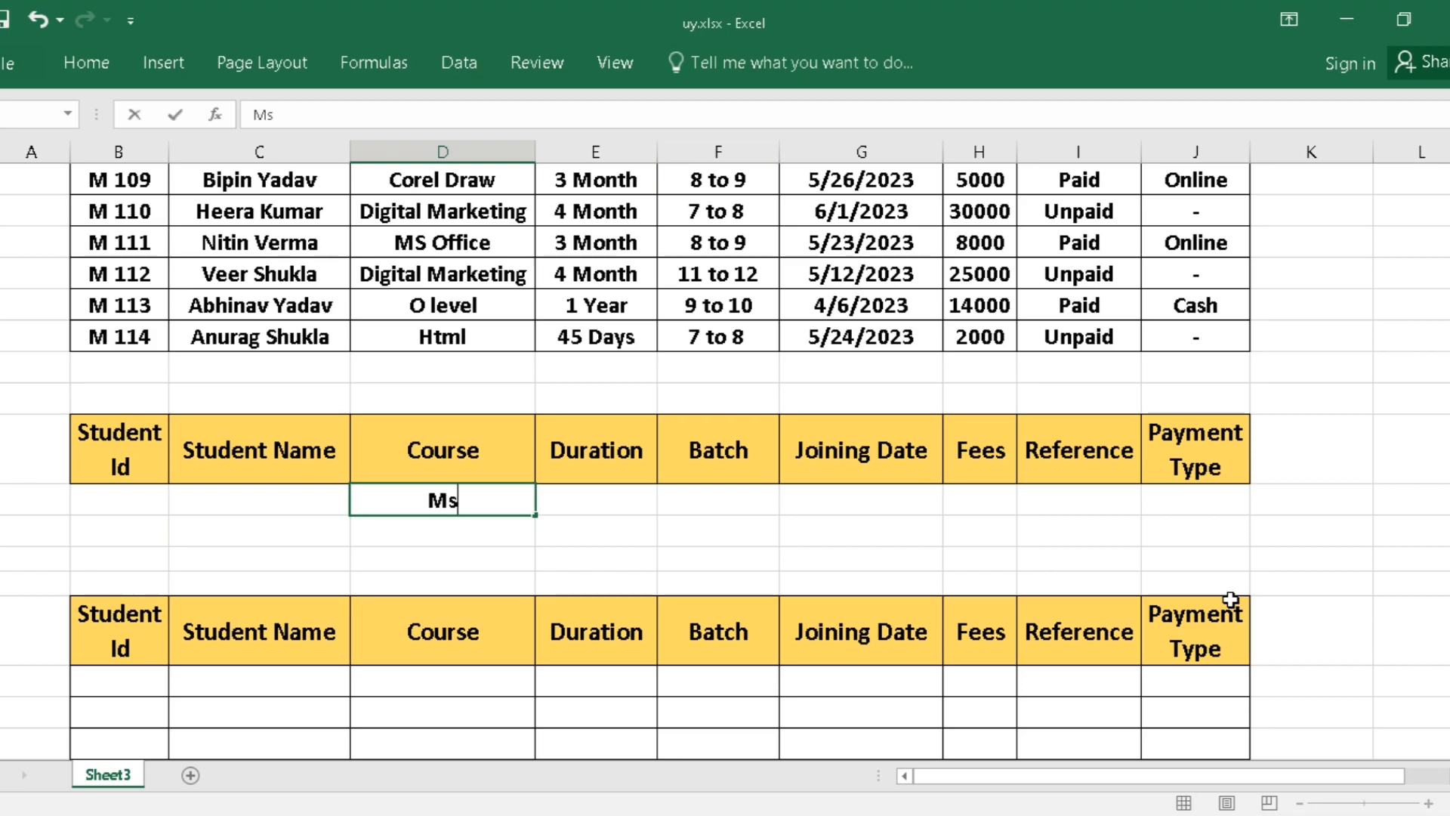
key(BackSpace)
text(S Office)
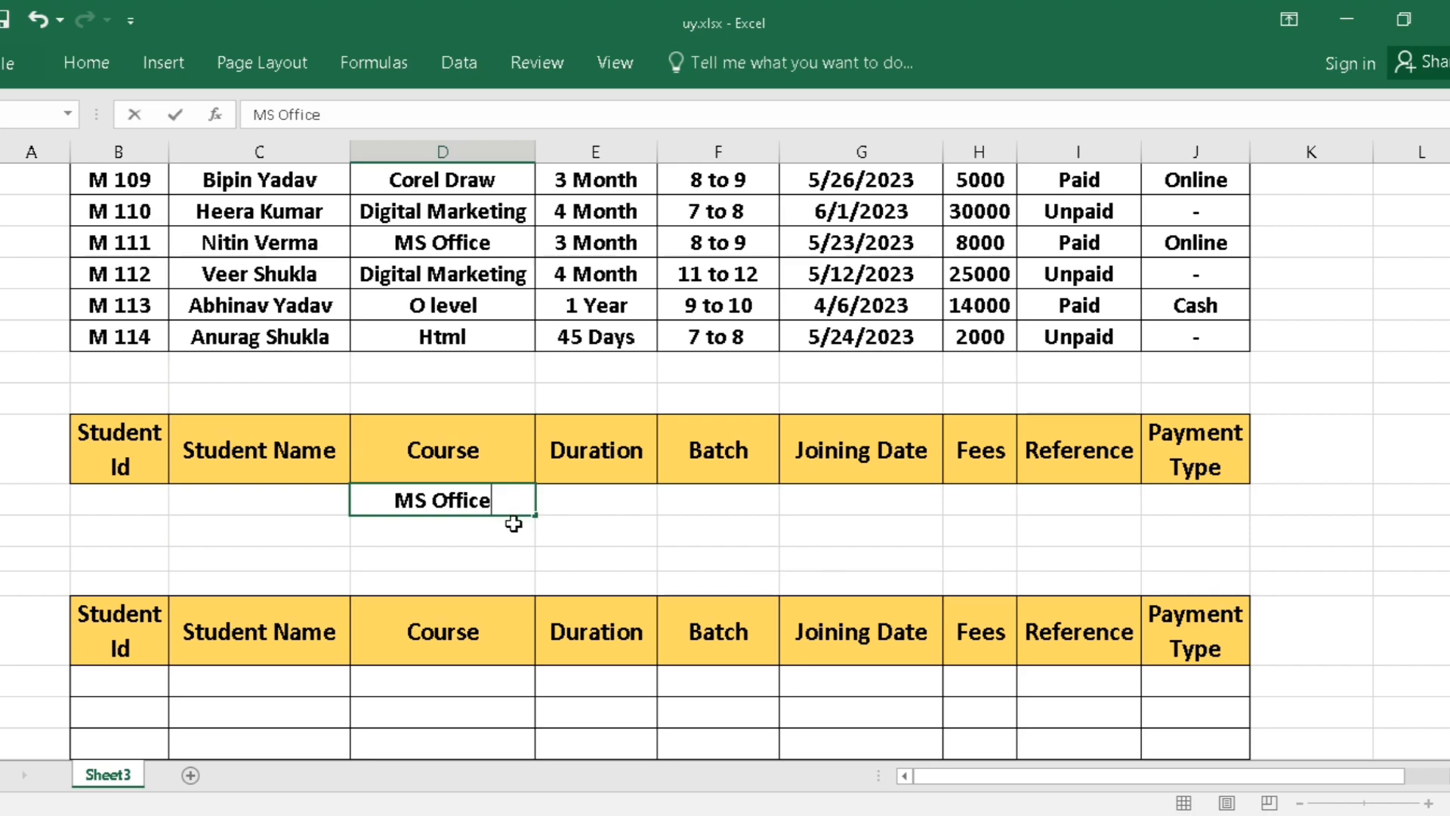
click(497, 555)
drag(441, 449, 467, 512)
click(688, 561)
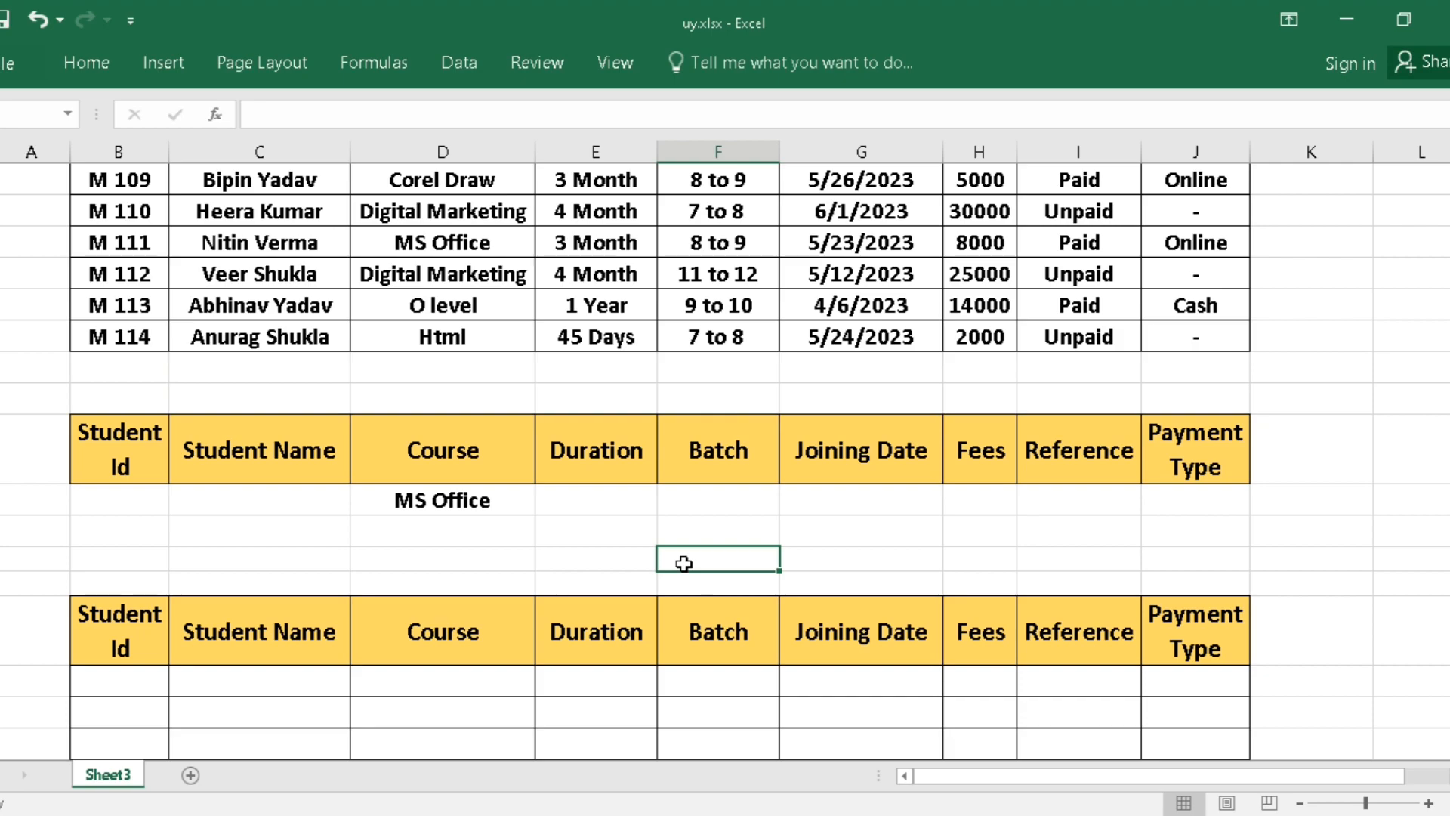
Start an advanced filter that copies to another location, with the full student table B3:J17 as the list range
click(450, 74)
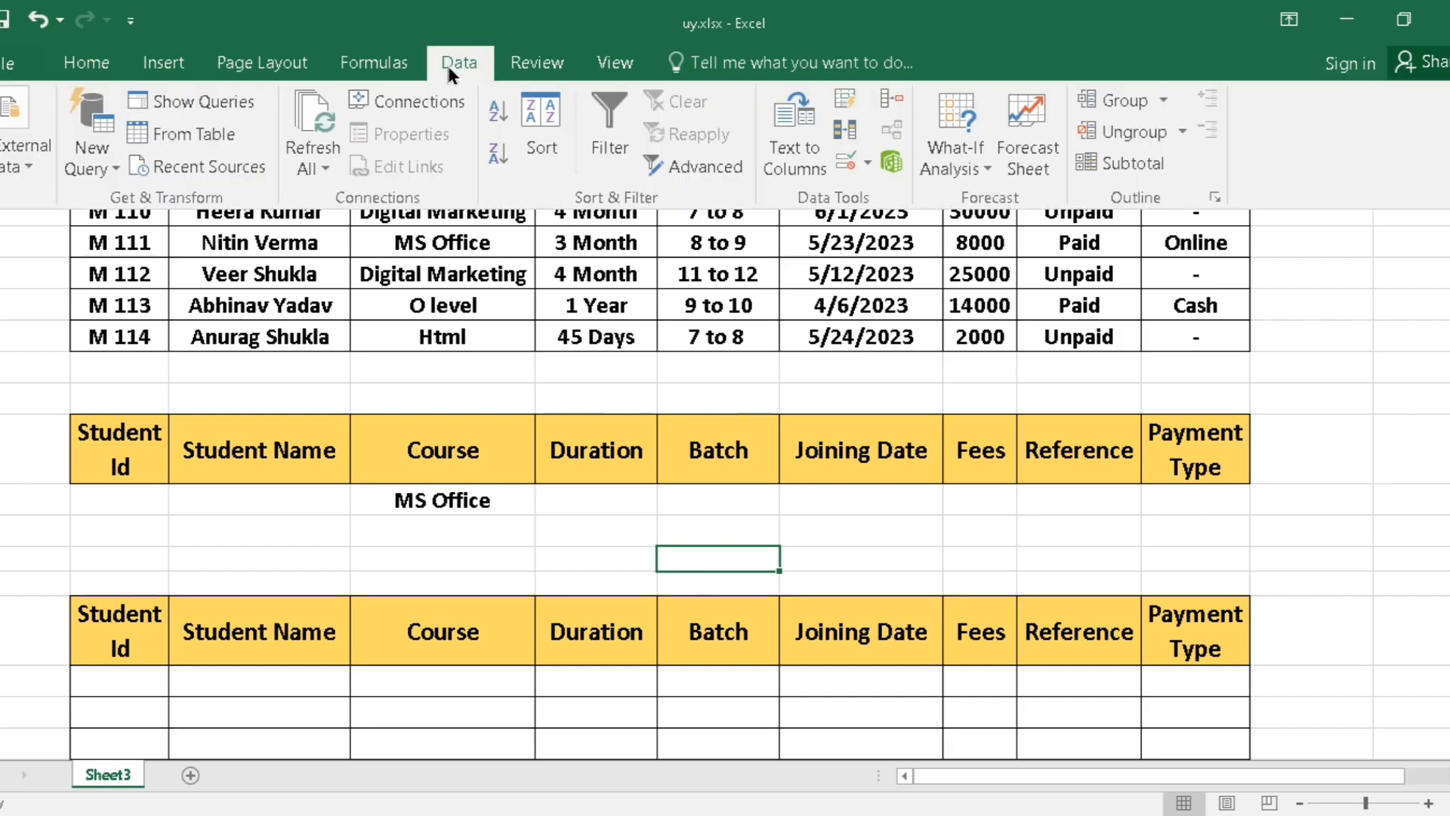
click(708, 163)
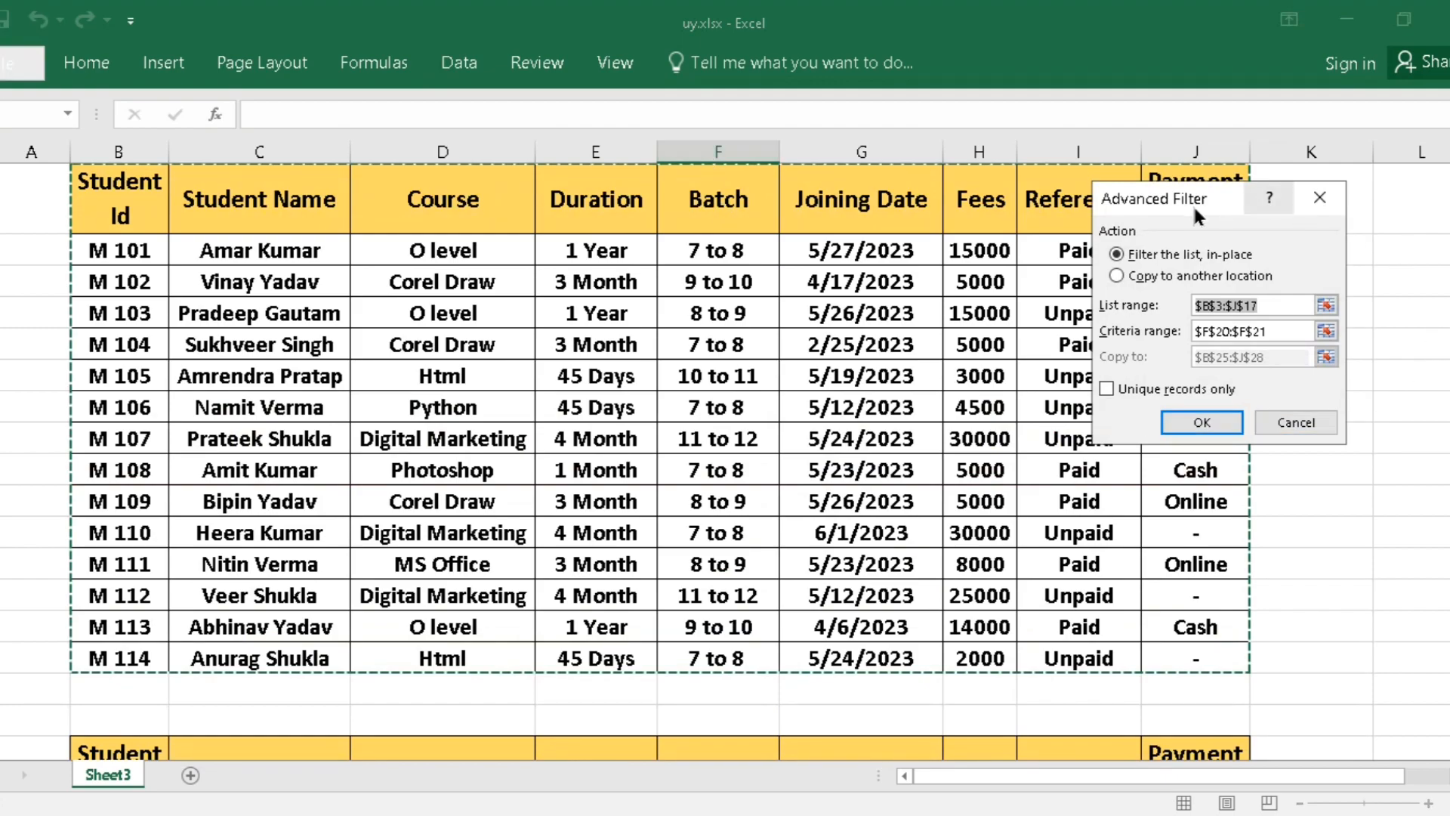
drag(1179, 196, 1046, 287)
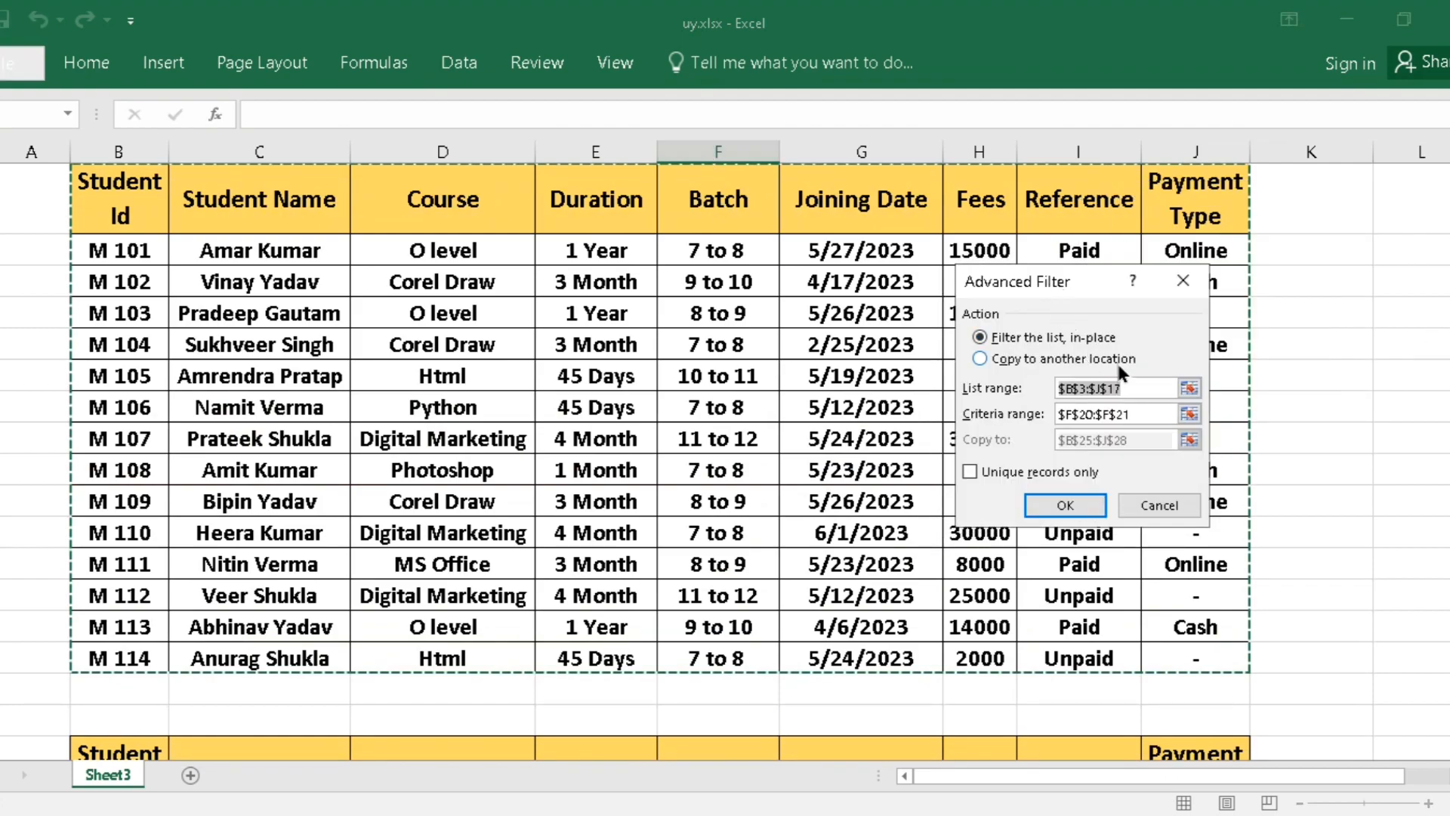
click(995, 361)
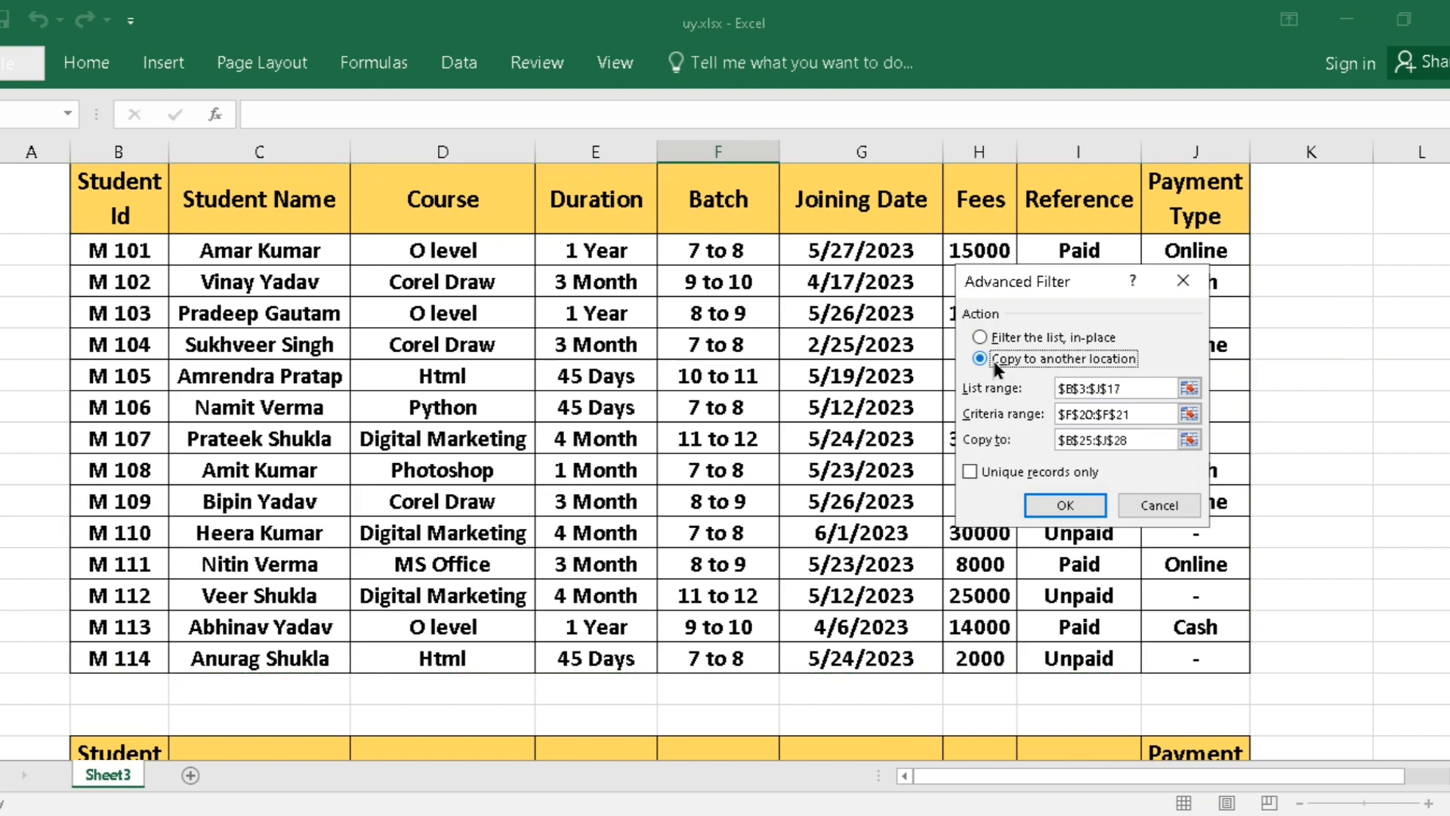
key(Tab)
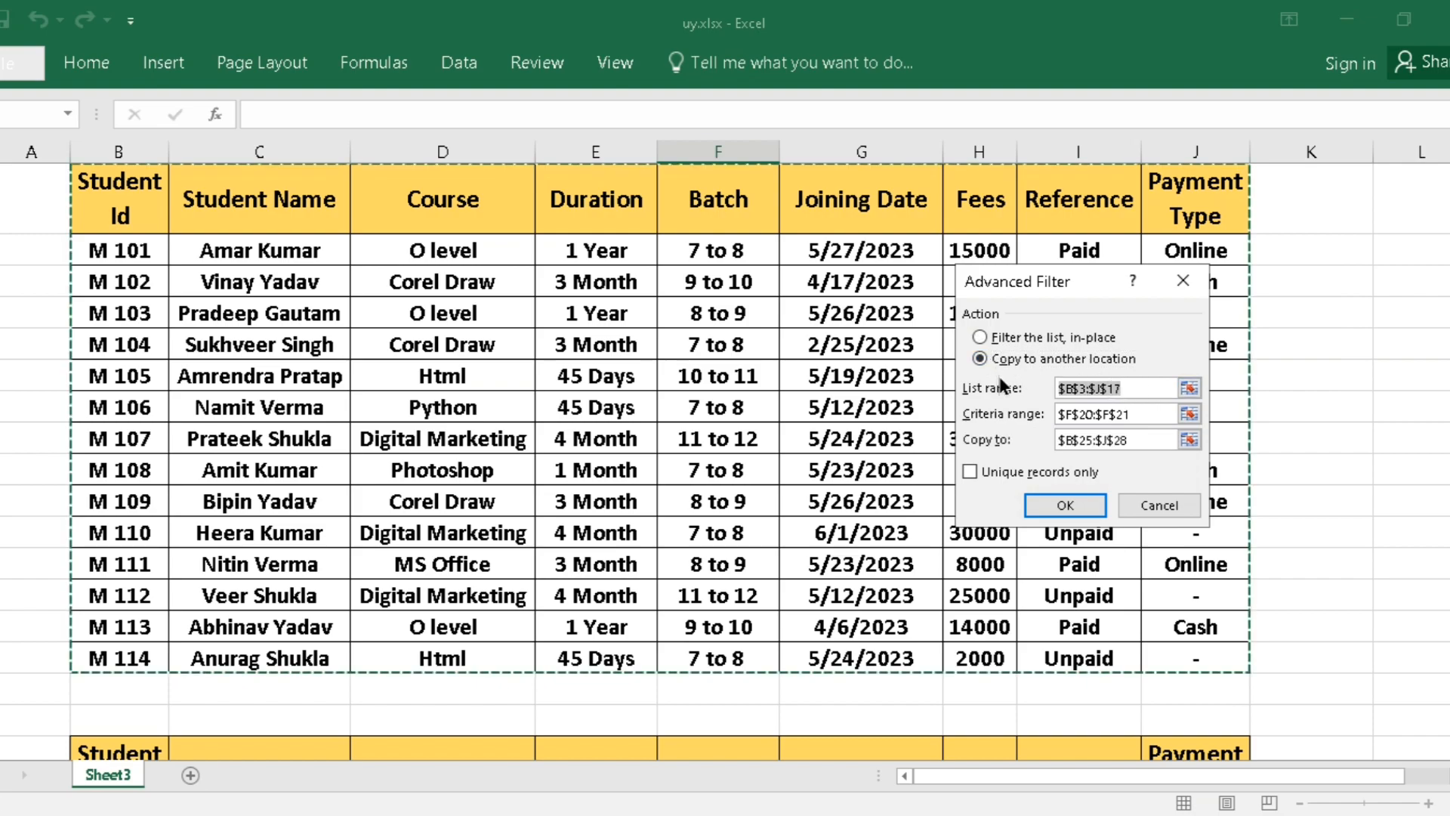
drag(113, 184, 1197, 651)
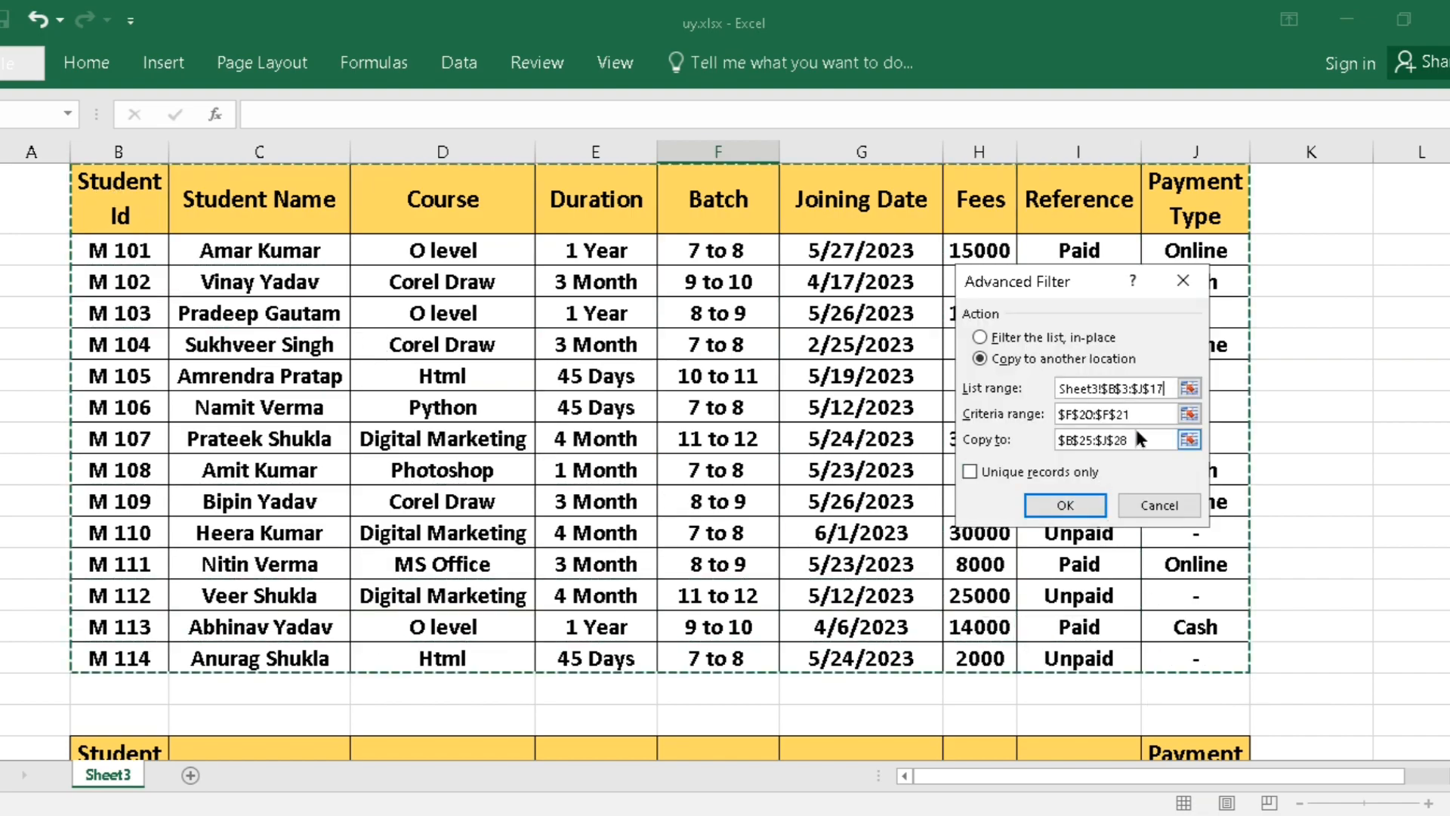
Replace the criteria range with D20:D21, covering the Course header and the MS Office cell beneath it
key(Tab)
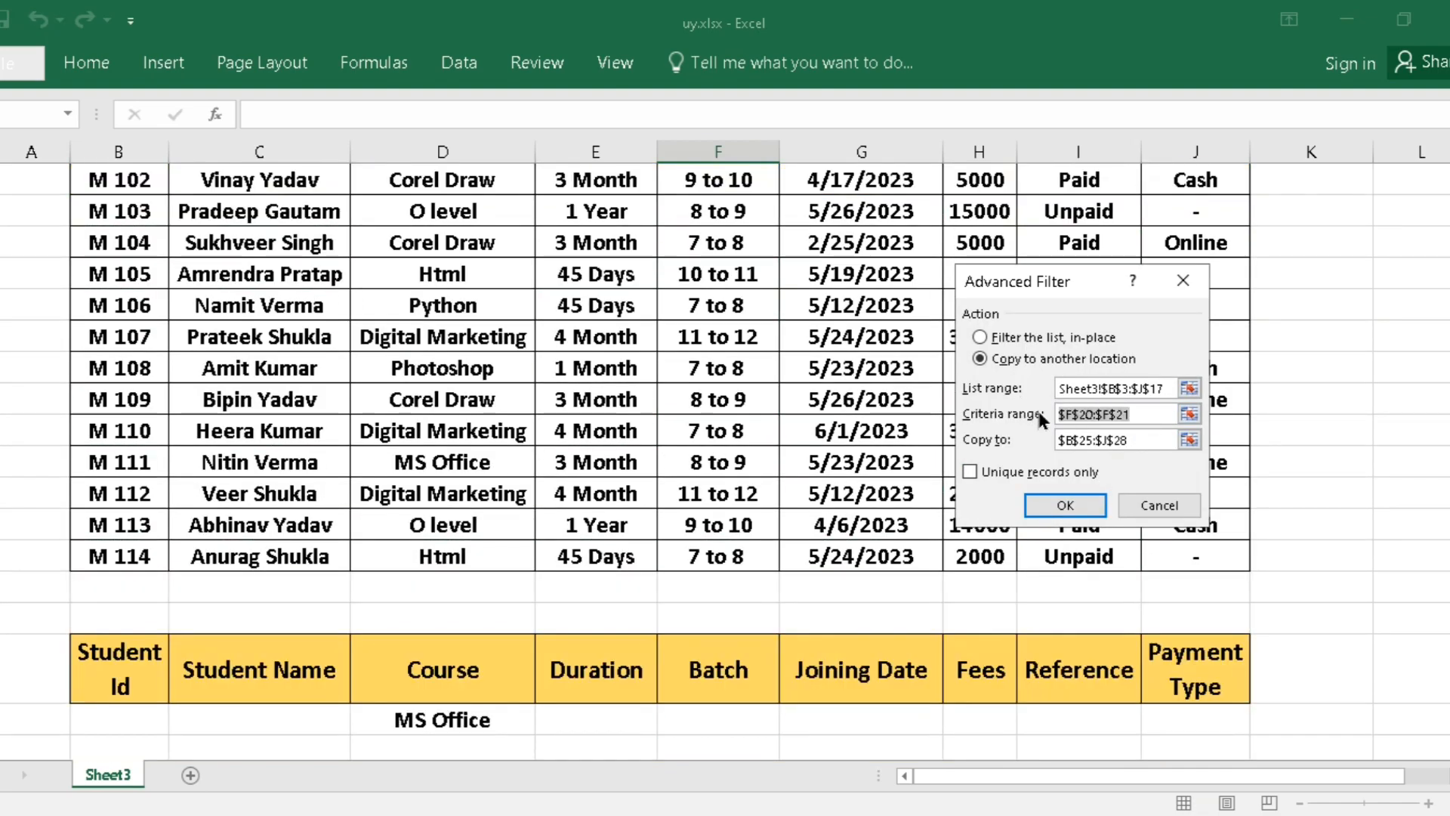
key(BackSpace)
scroll(566, 744, down, 2)
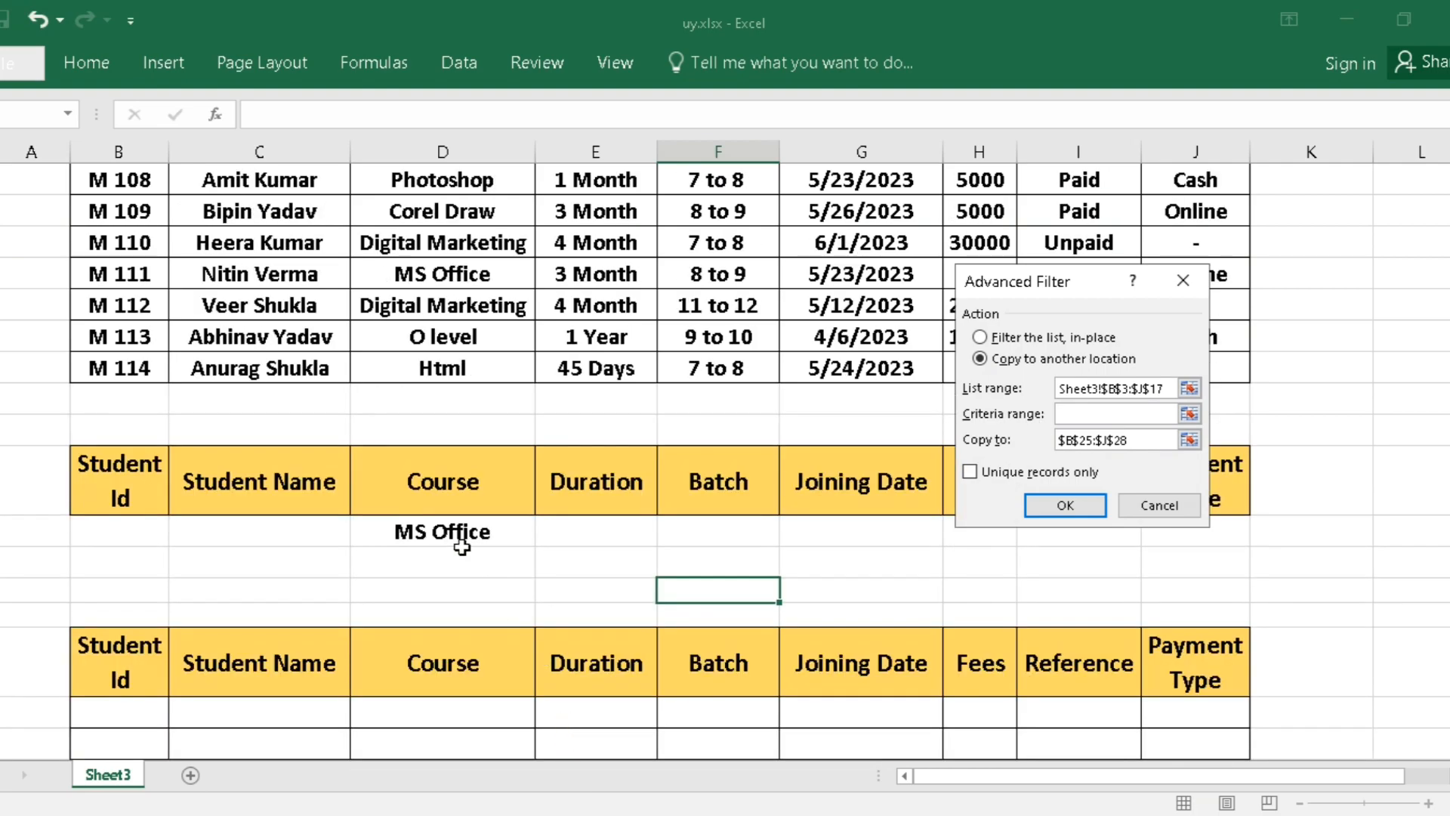
drag(411, 479, 413, 530)
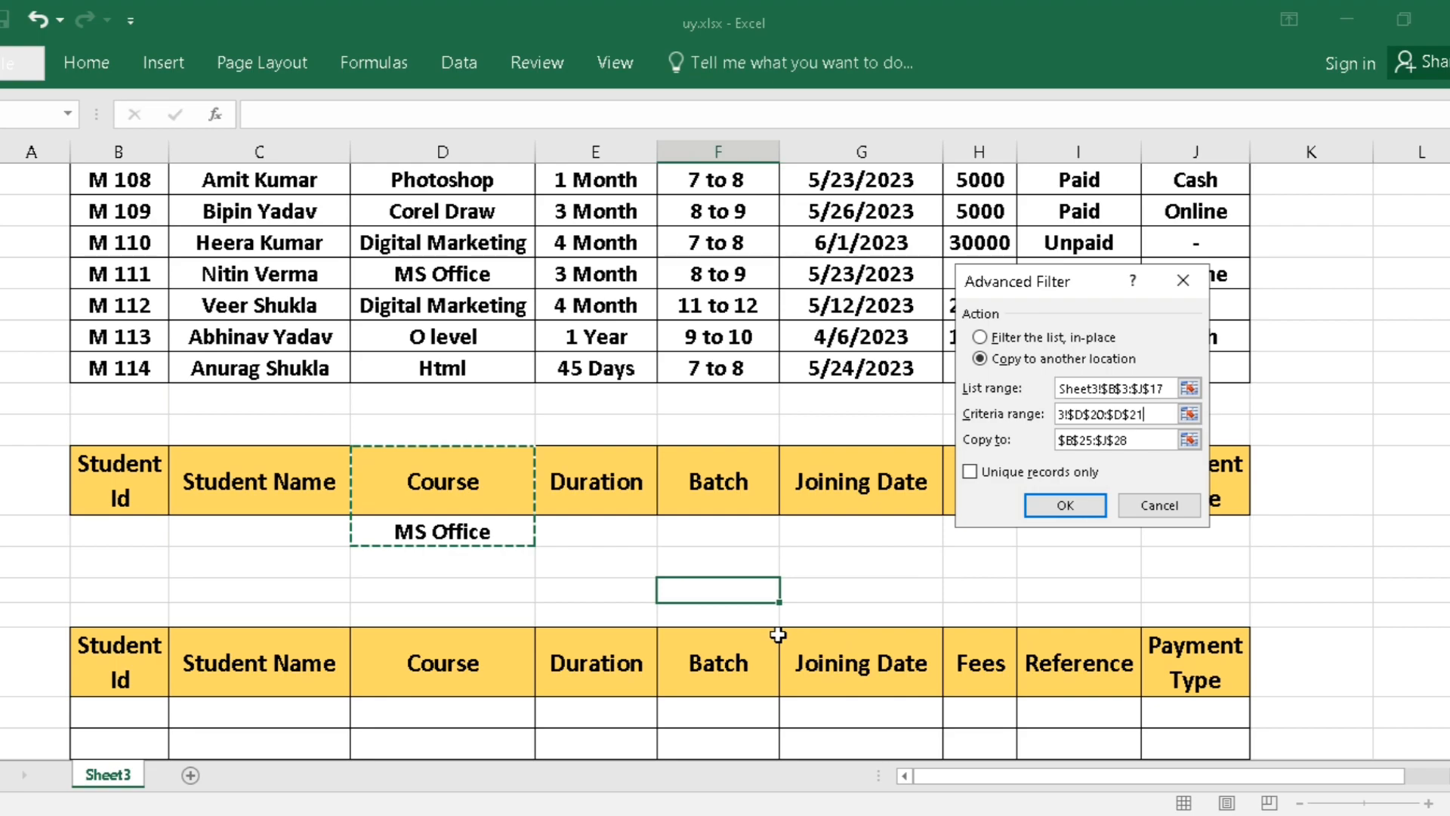
Set the copy destination to B25:J28 in the empty results table and run the advanced filter
key(Tab)
key(BackSpace)
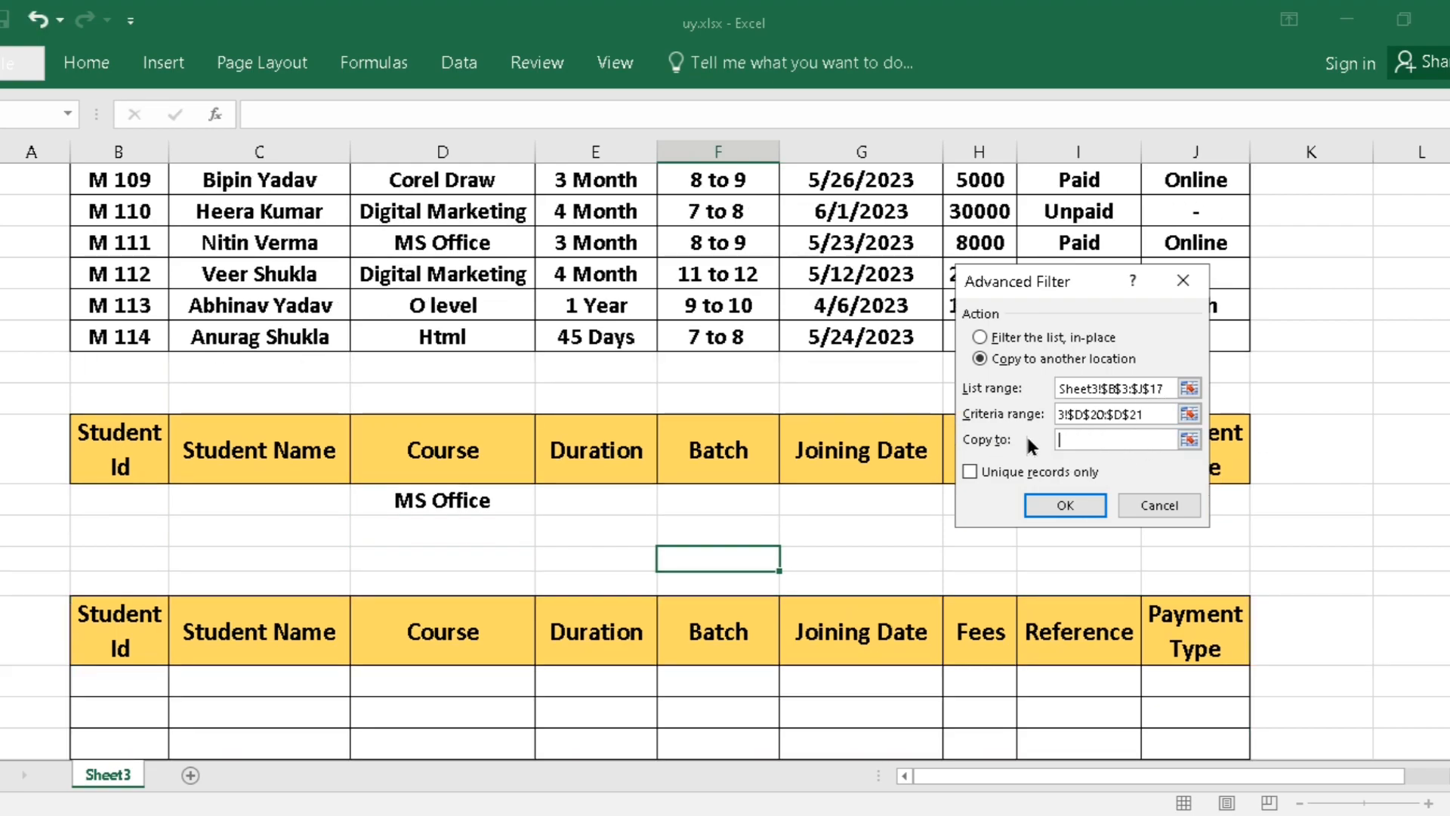
scroll(219, 703, down, 2)
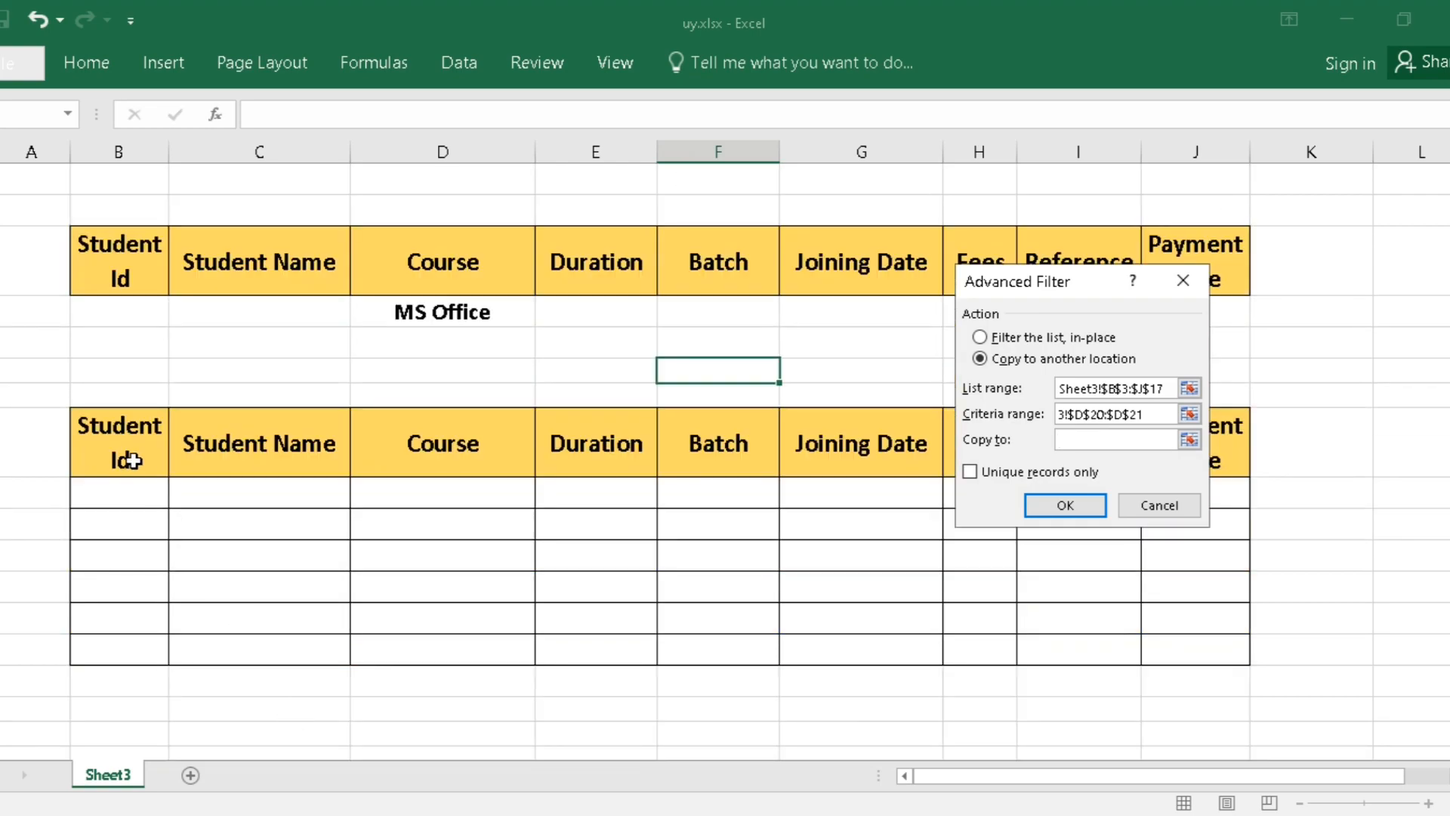
drag(120, 456, 1201, 551)
click(1065, 504)
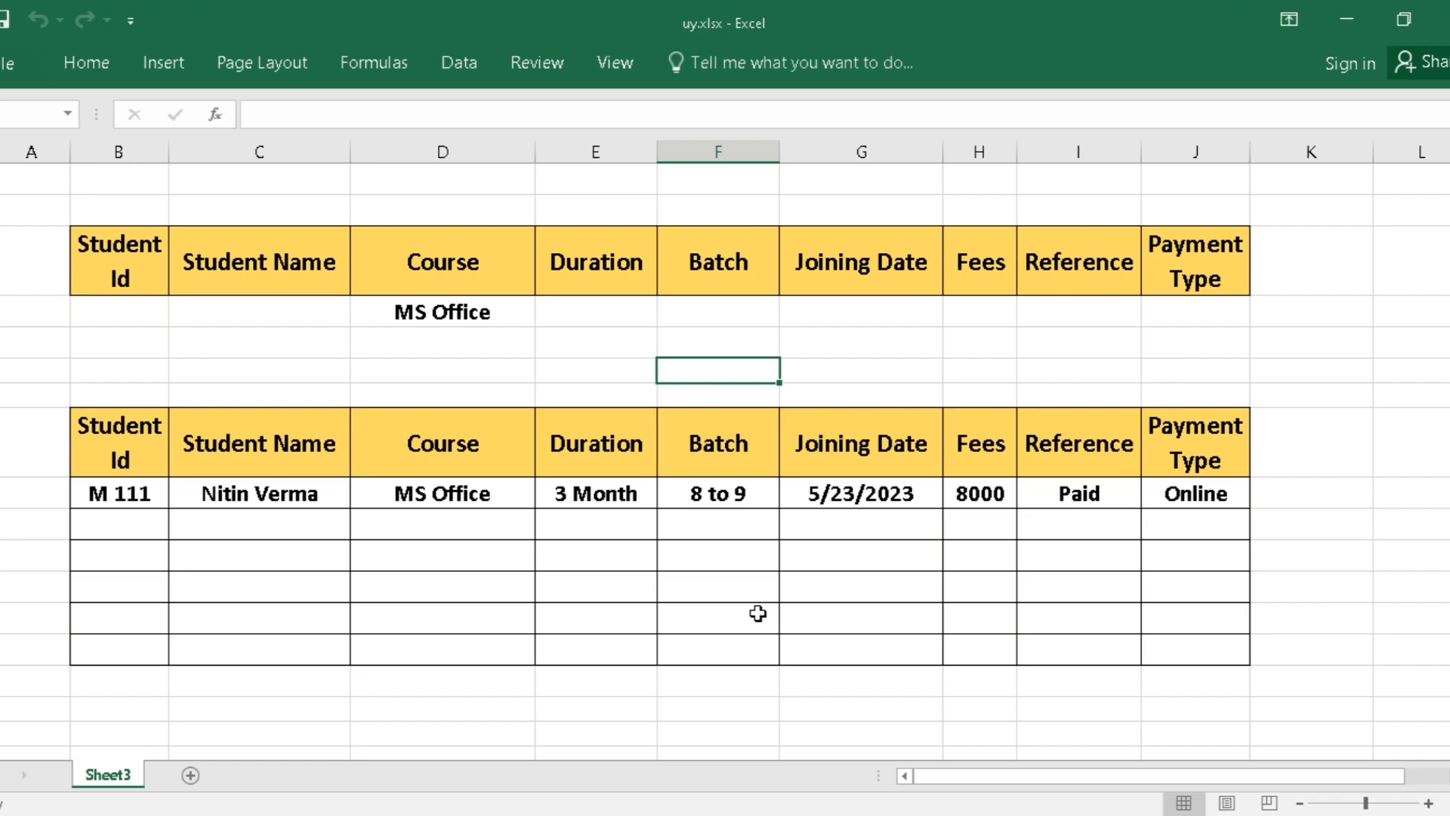
Clear the extracted MS Office record from the results table and delete the MS Office criterion under the Course header
drag(88, 492, 1198, 491)
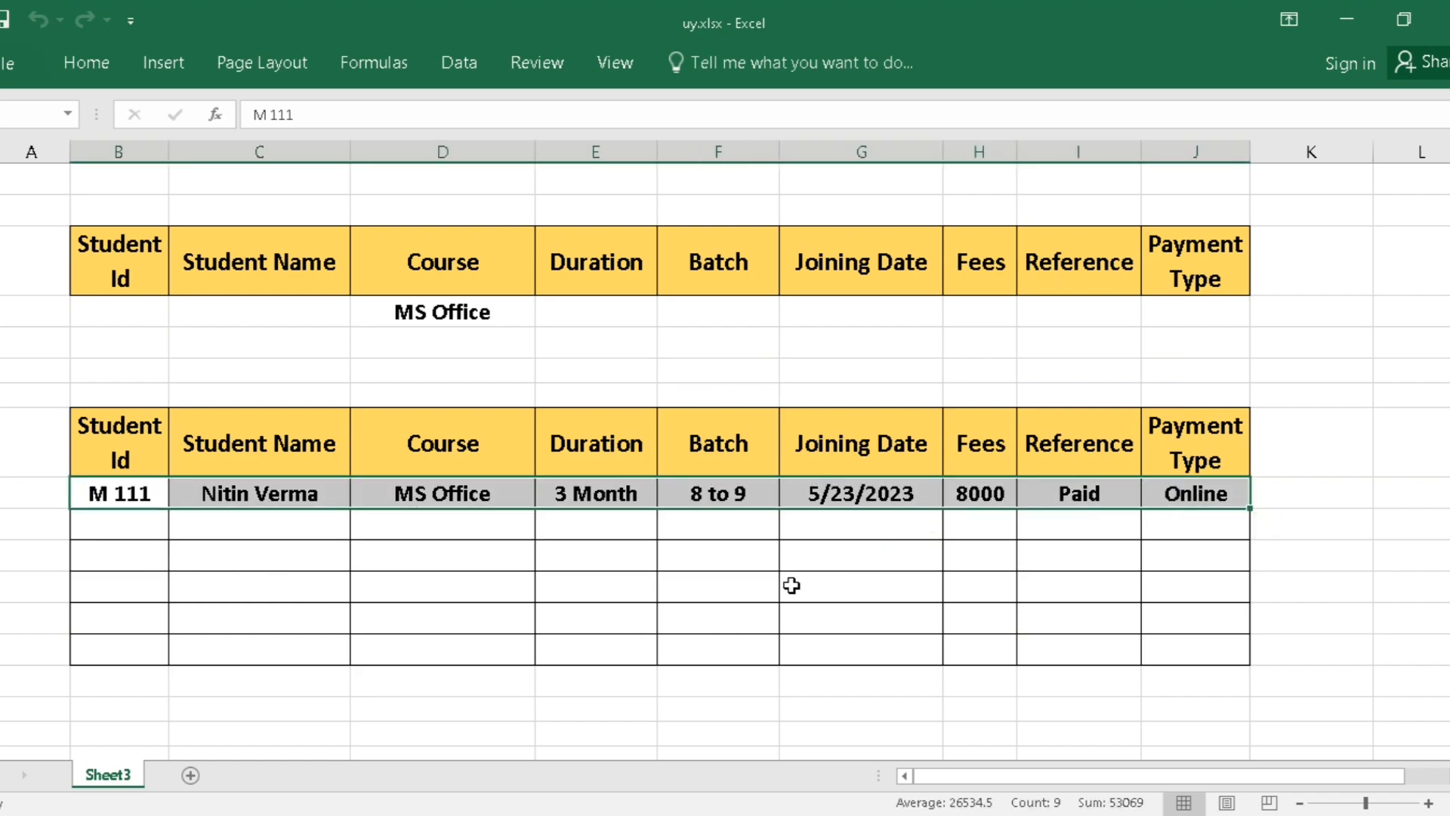
scroll(791, 585, up, 6)
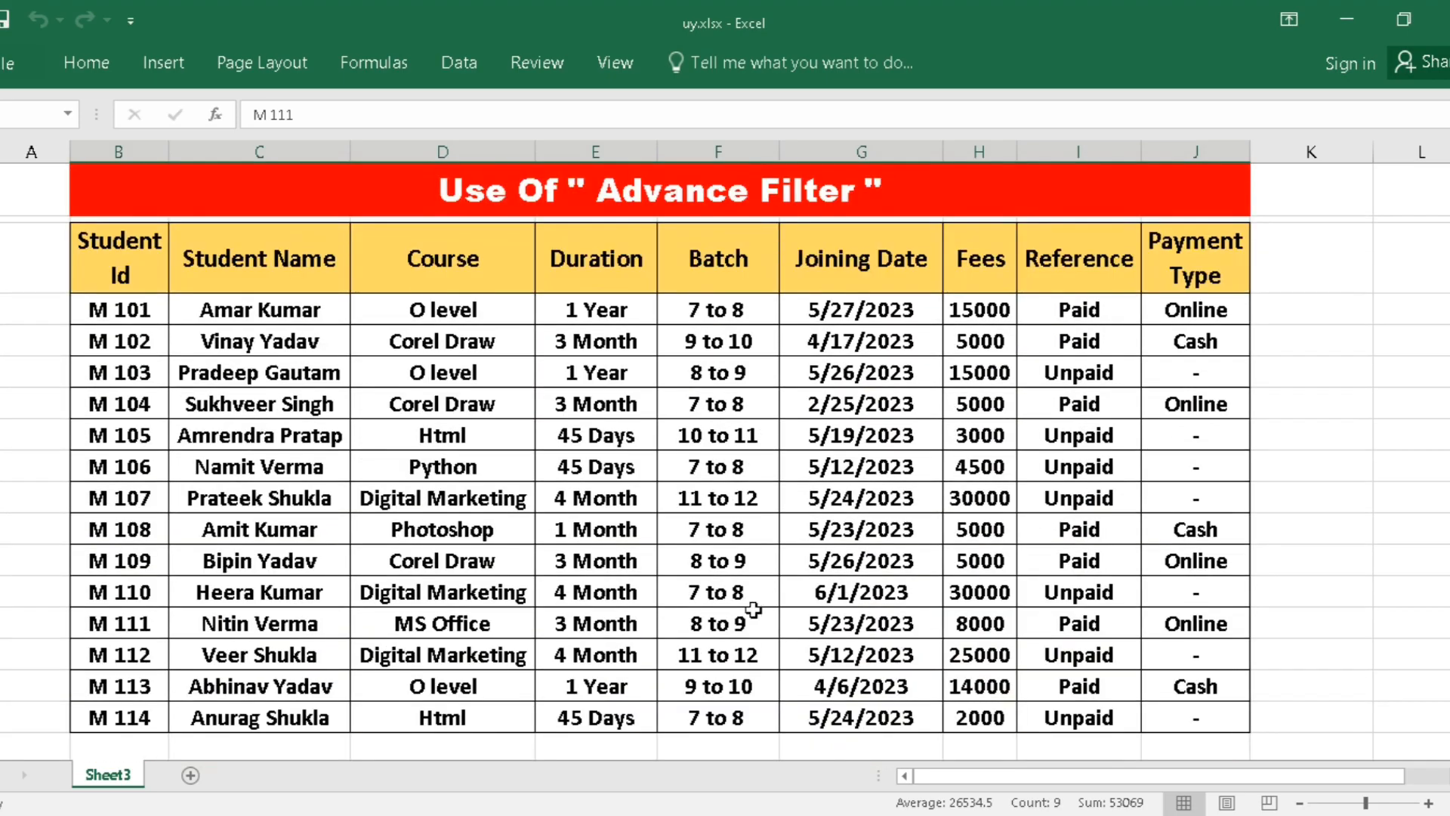
drag(436, 633, 219, 632)
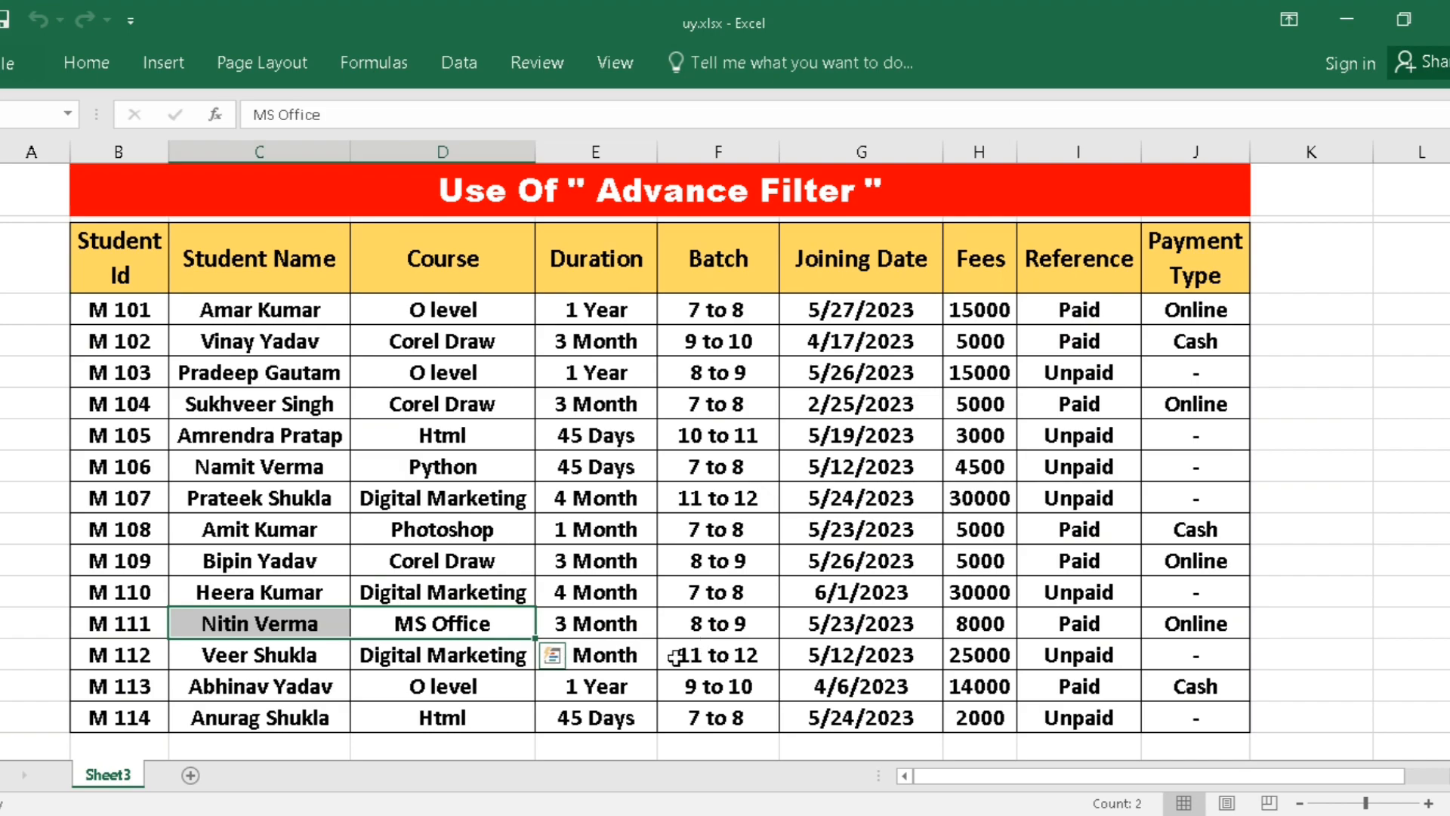
scroll(562, 659, down, 6)
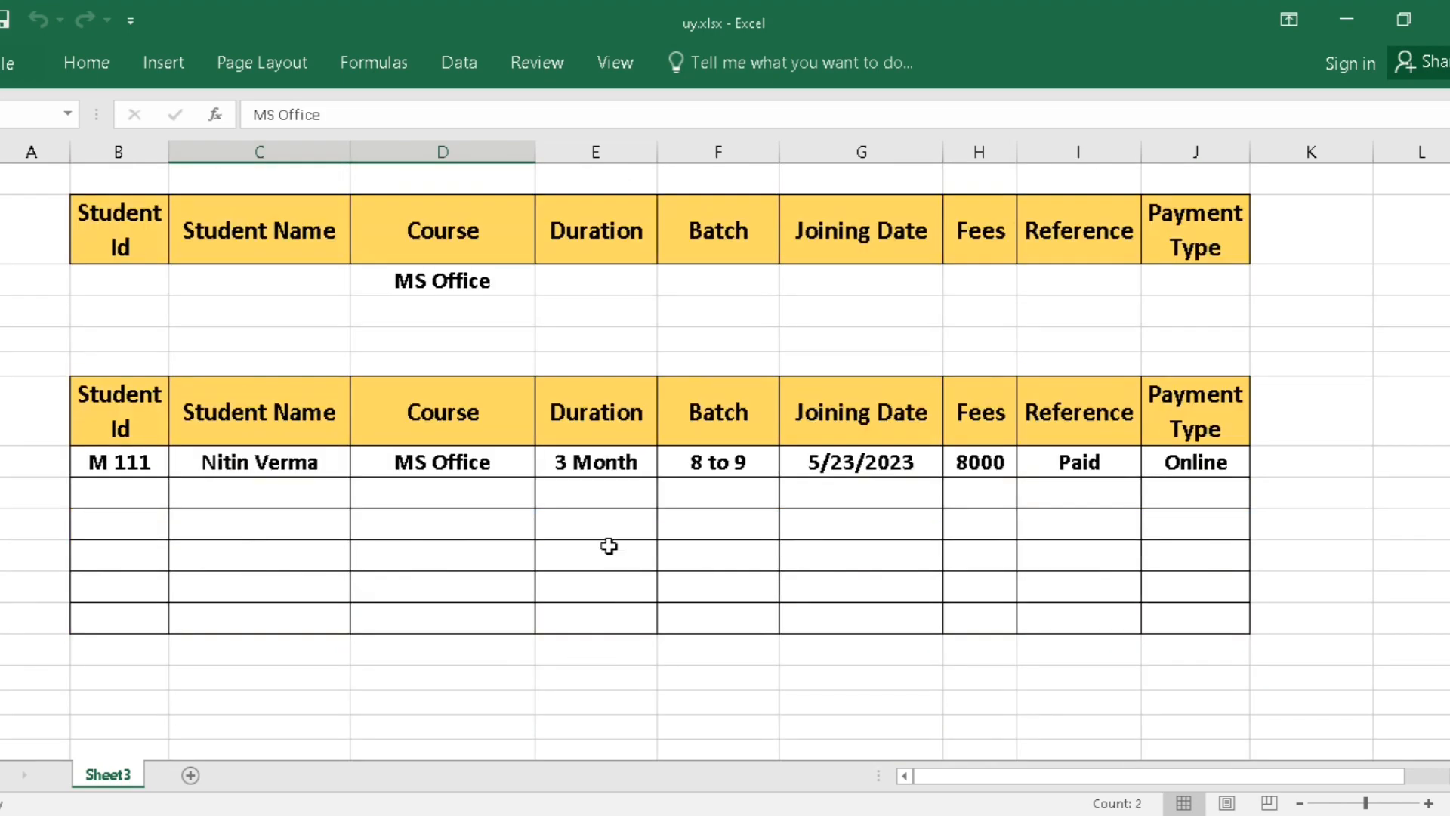
drag(112, 464, 1237, 477)
key(Delete)
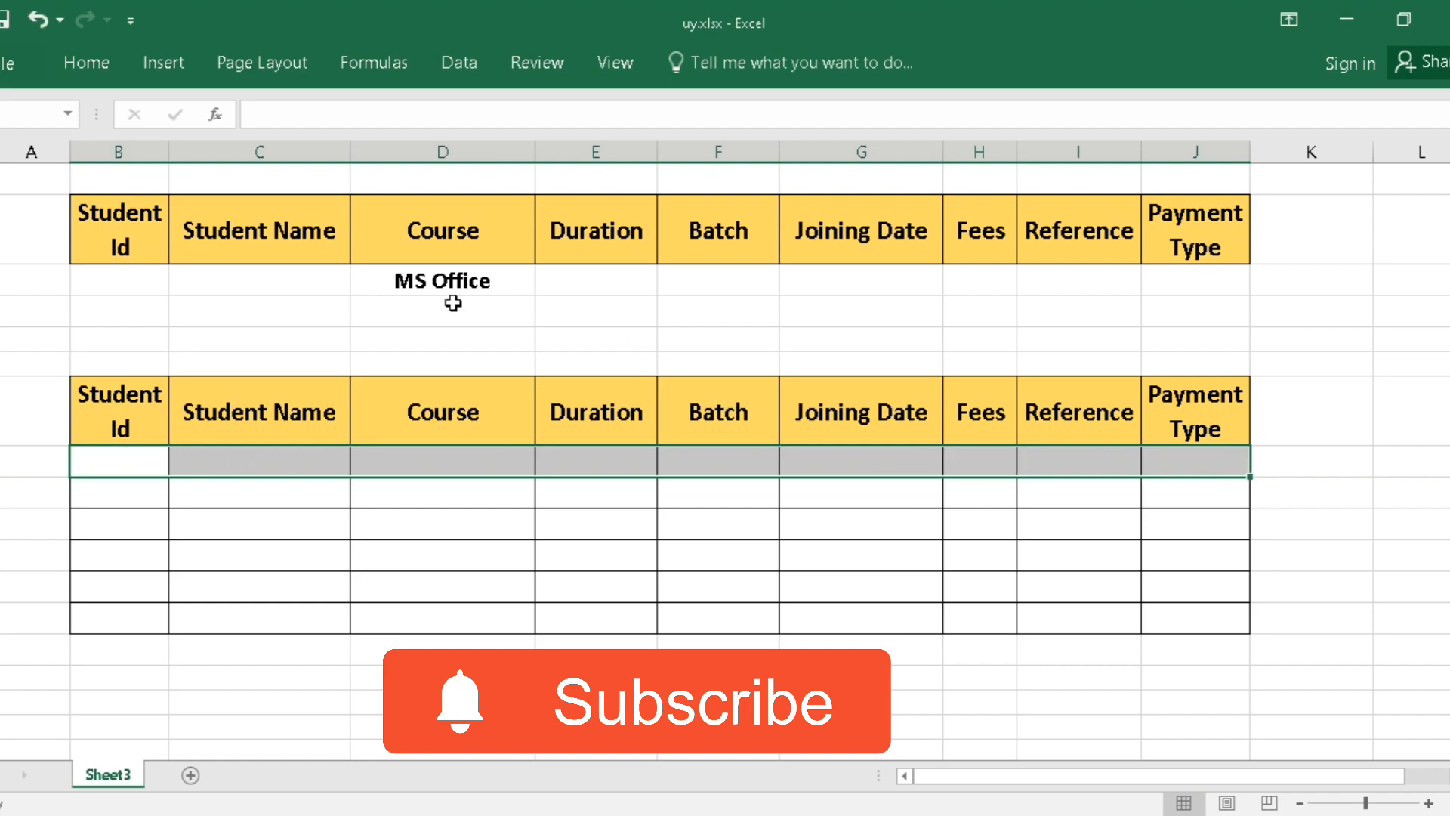
click(446, 282)
key(Delete)
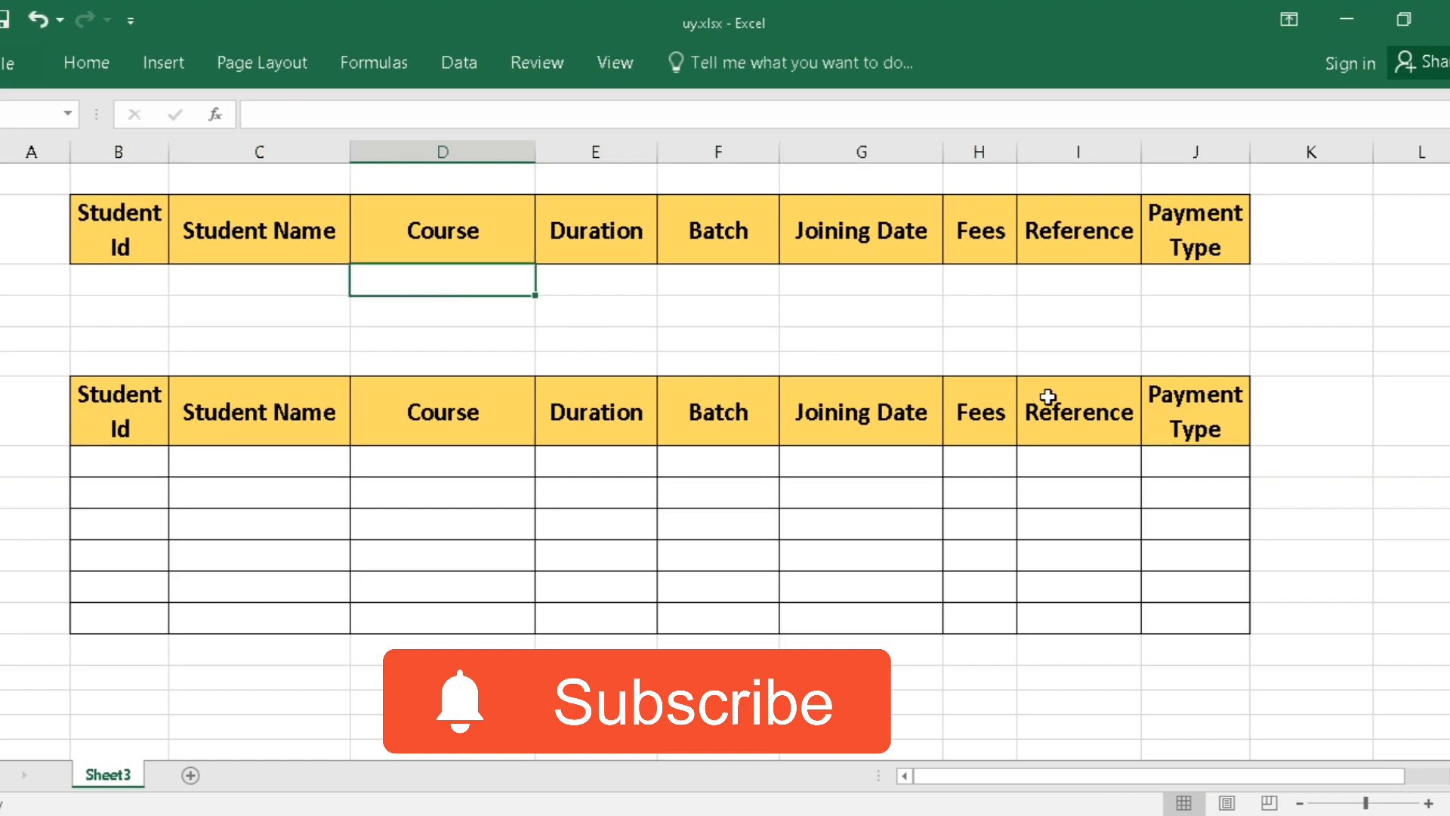
Enter the criterion >5000 under the Fees header of the criteria row
scroll(962, 489, up, 3)
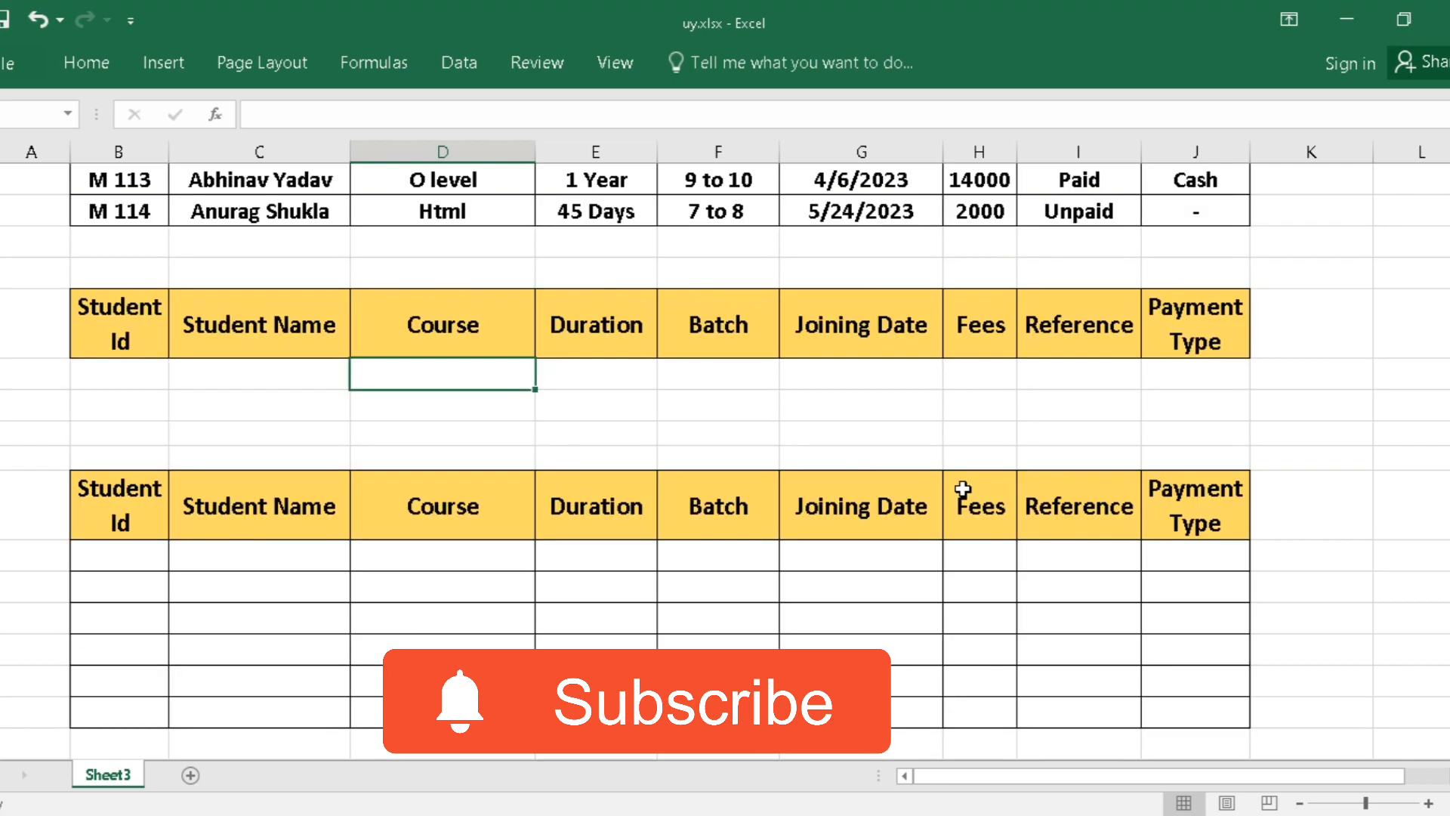
scroll(967, 495, up, 5)
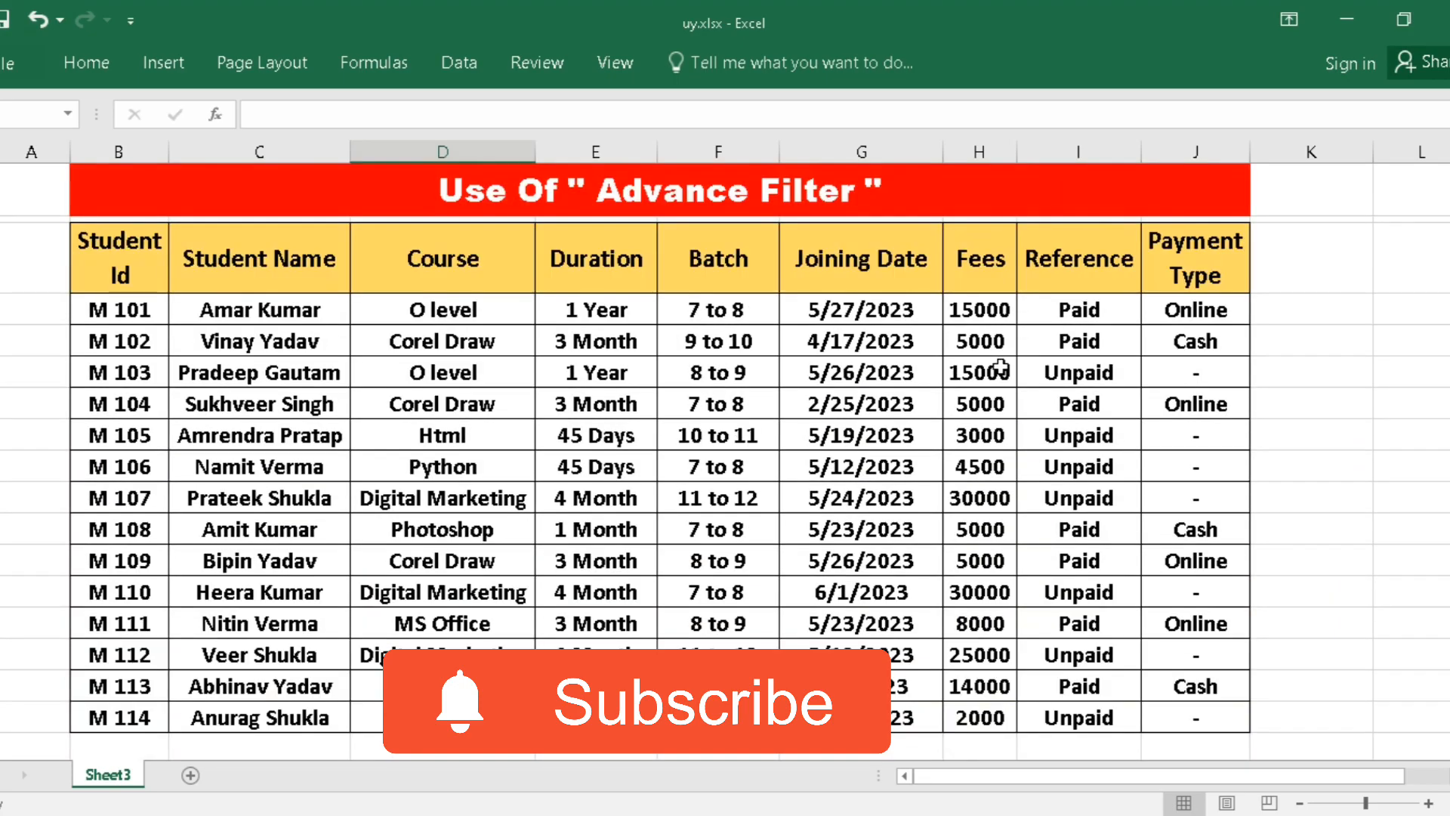
drag(996, 310, 981, 718)
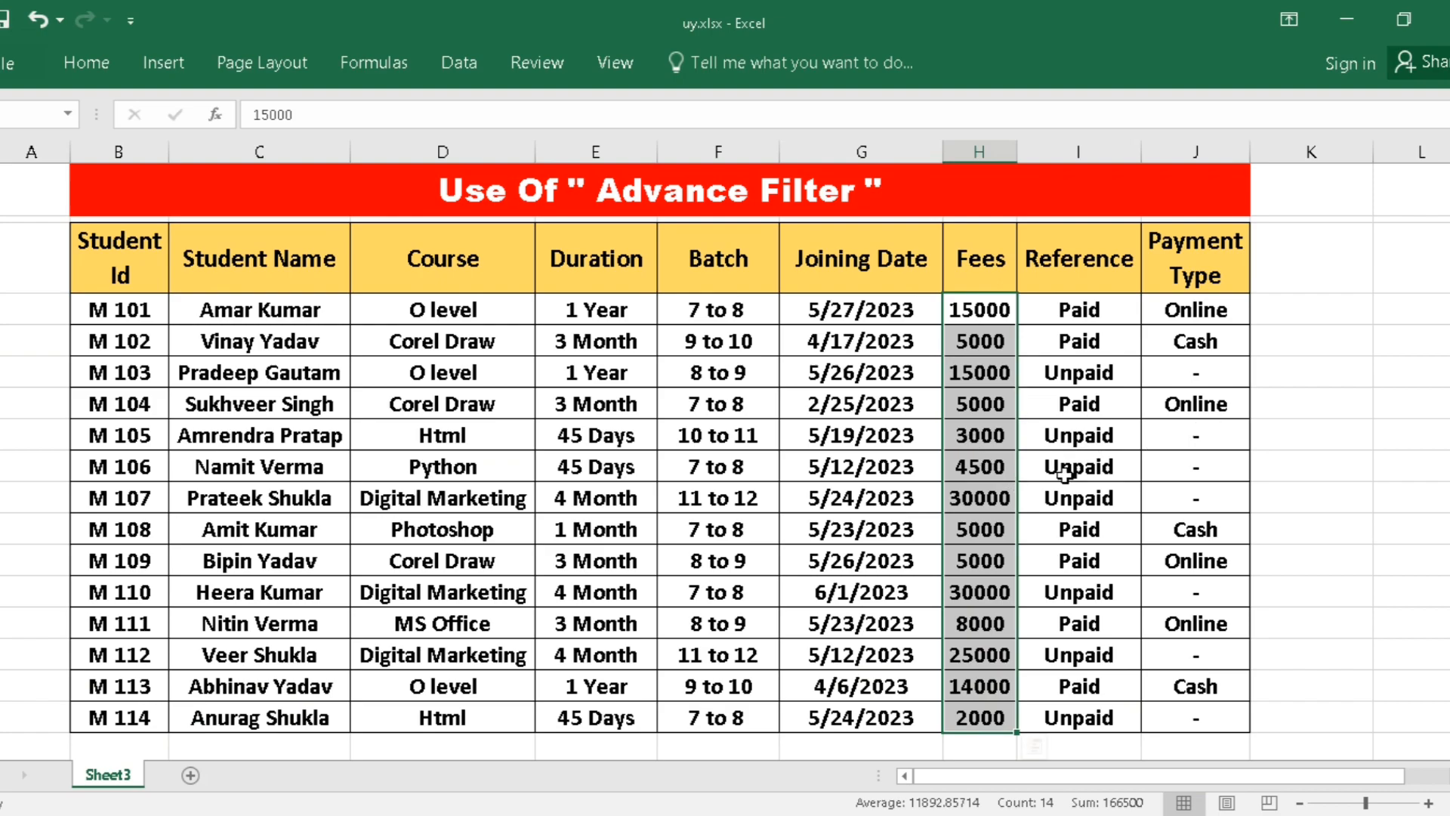
scroll(1040, 510, down, 5)
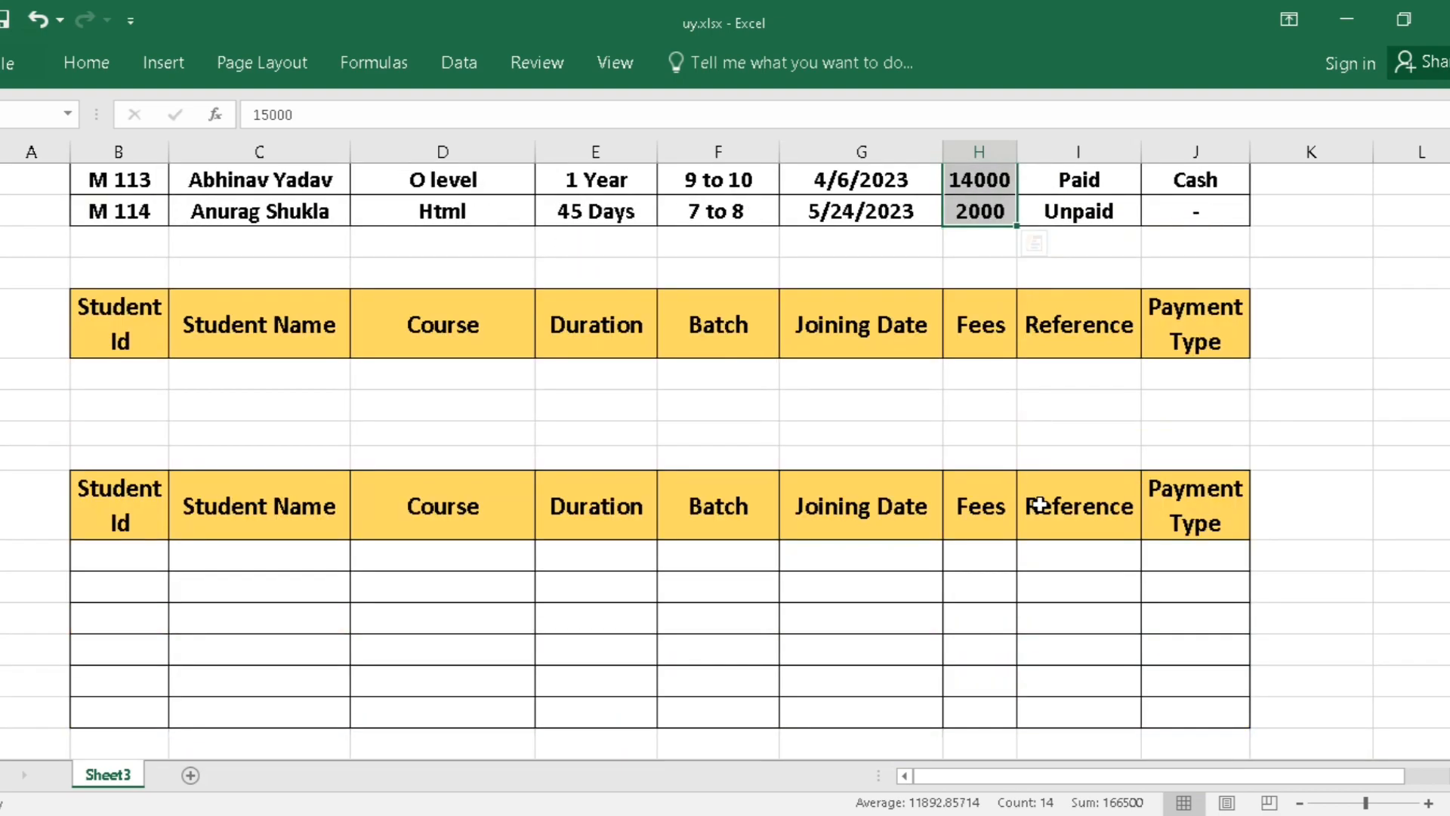
click(980, 372)
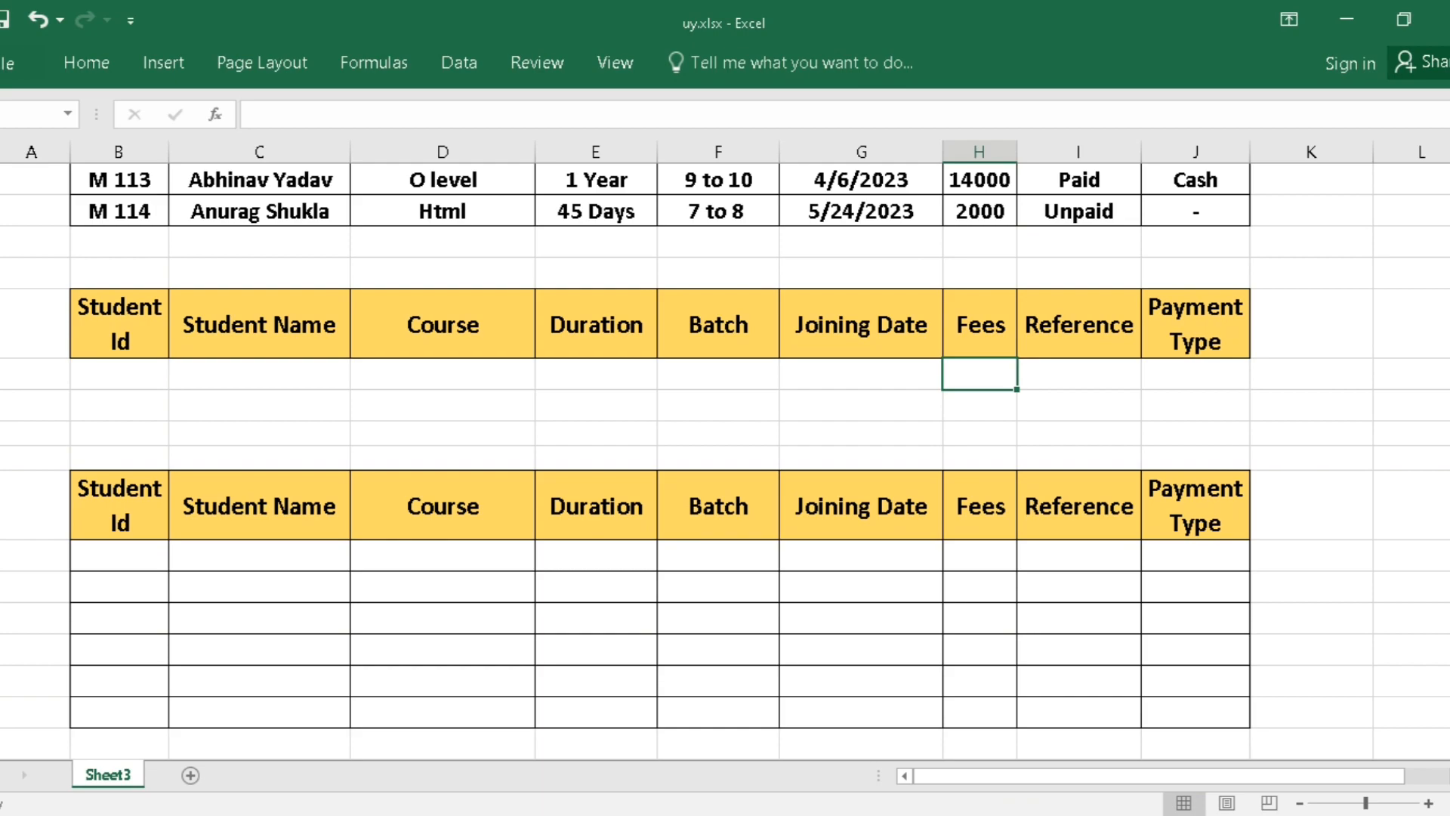
text(>50)
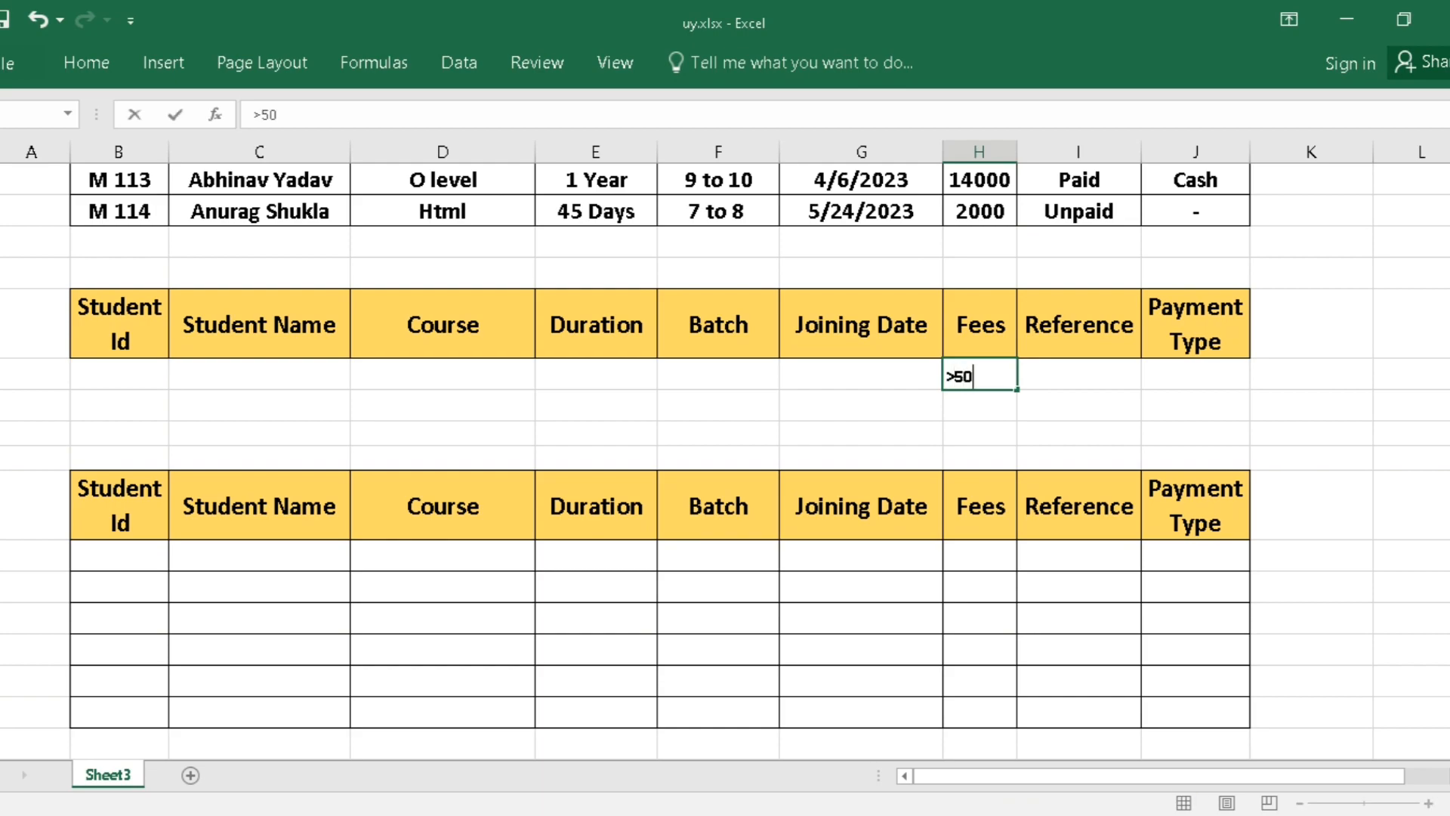
click(1241, 435)
click(963, 370)
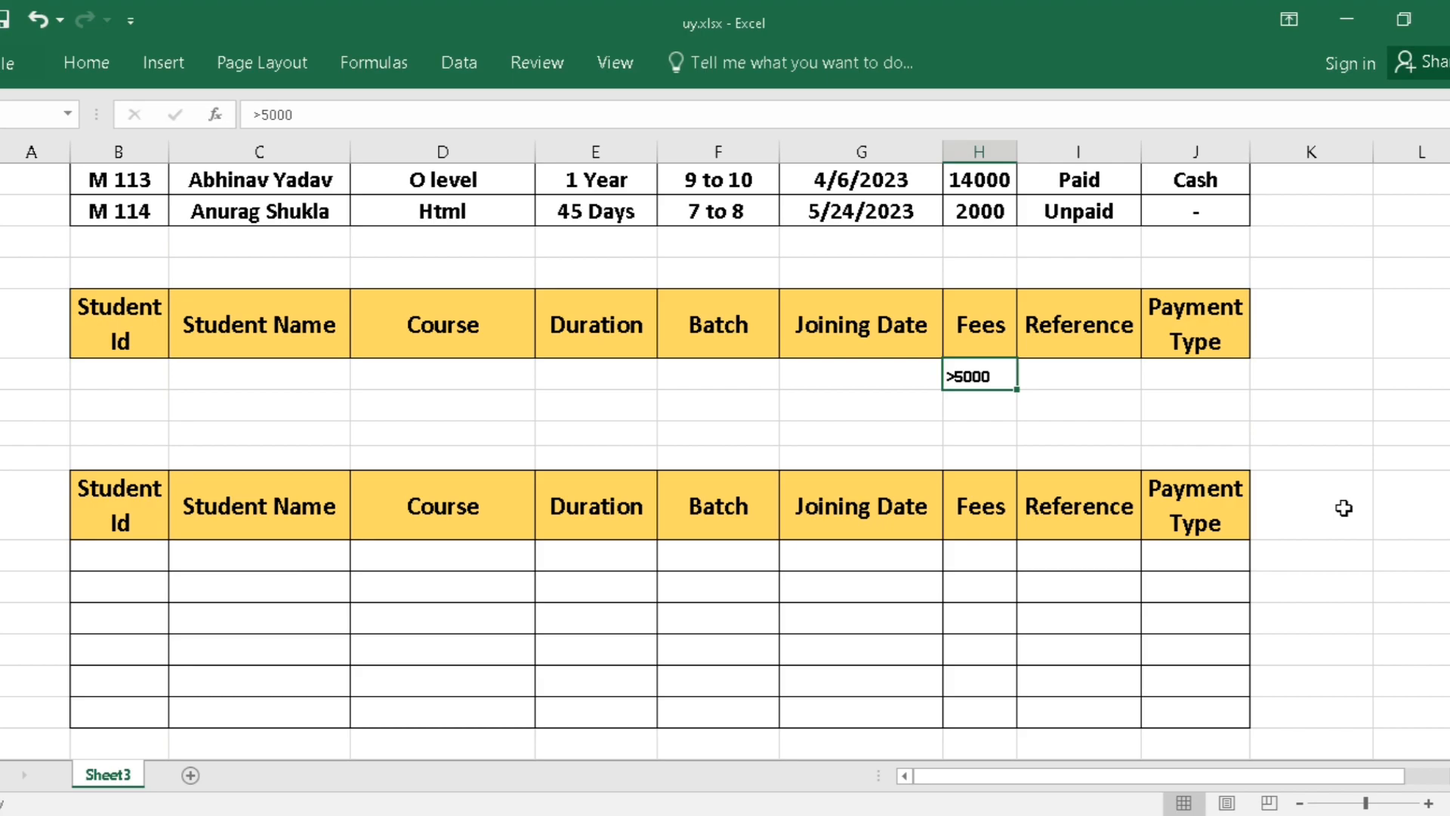
Set up another advanced filter copying to another location, with list range B3:J17 reselected from the student table
scroll(1344, 508, up, 4)
click(462, 62)
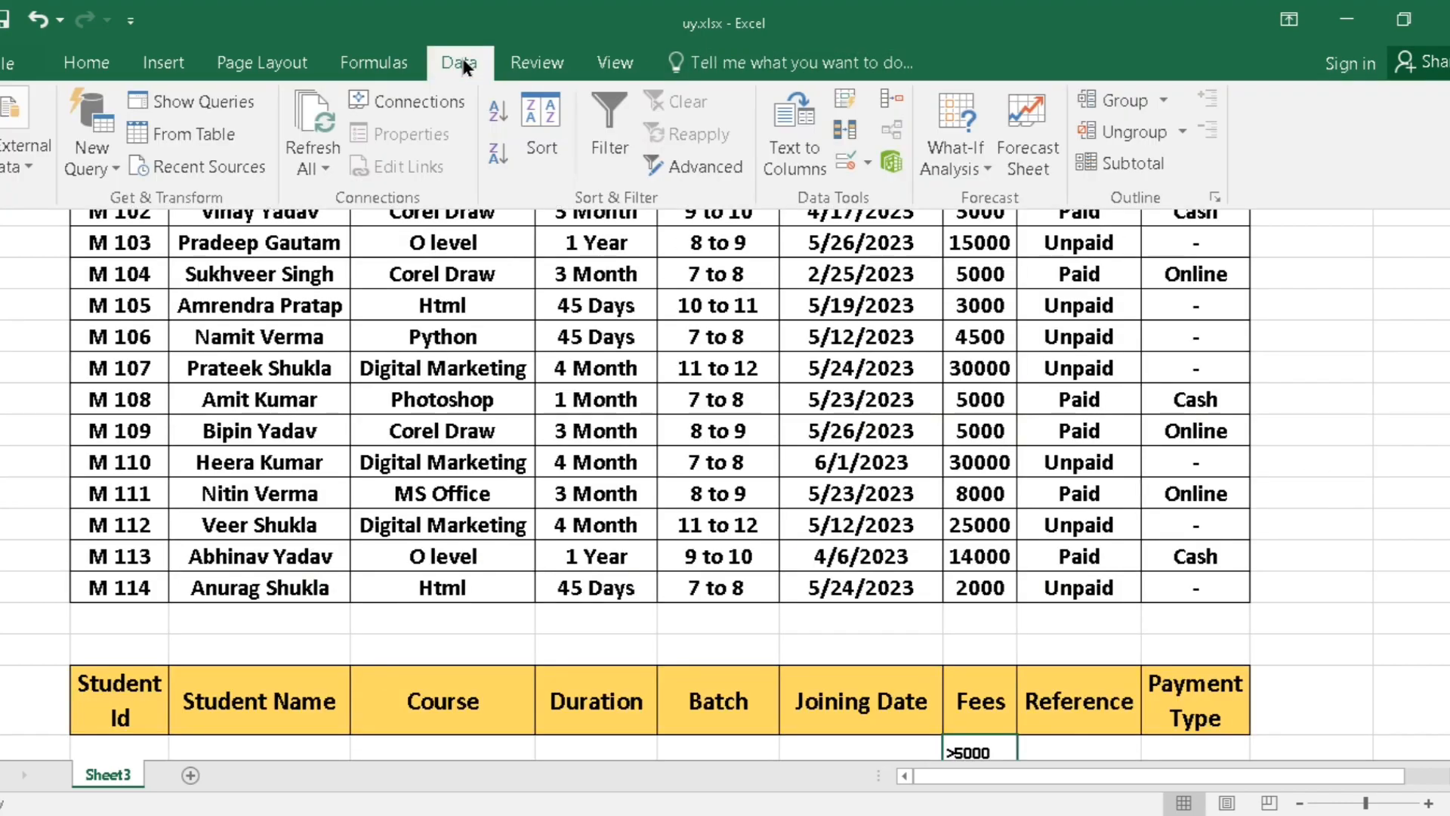
click(705, 166)
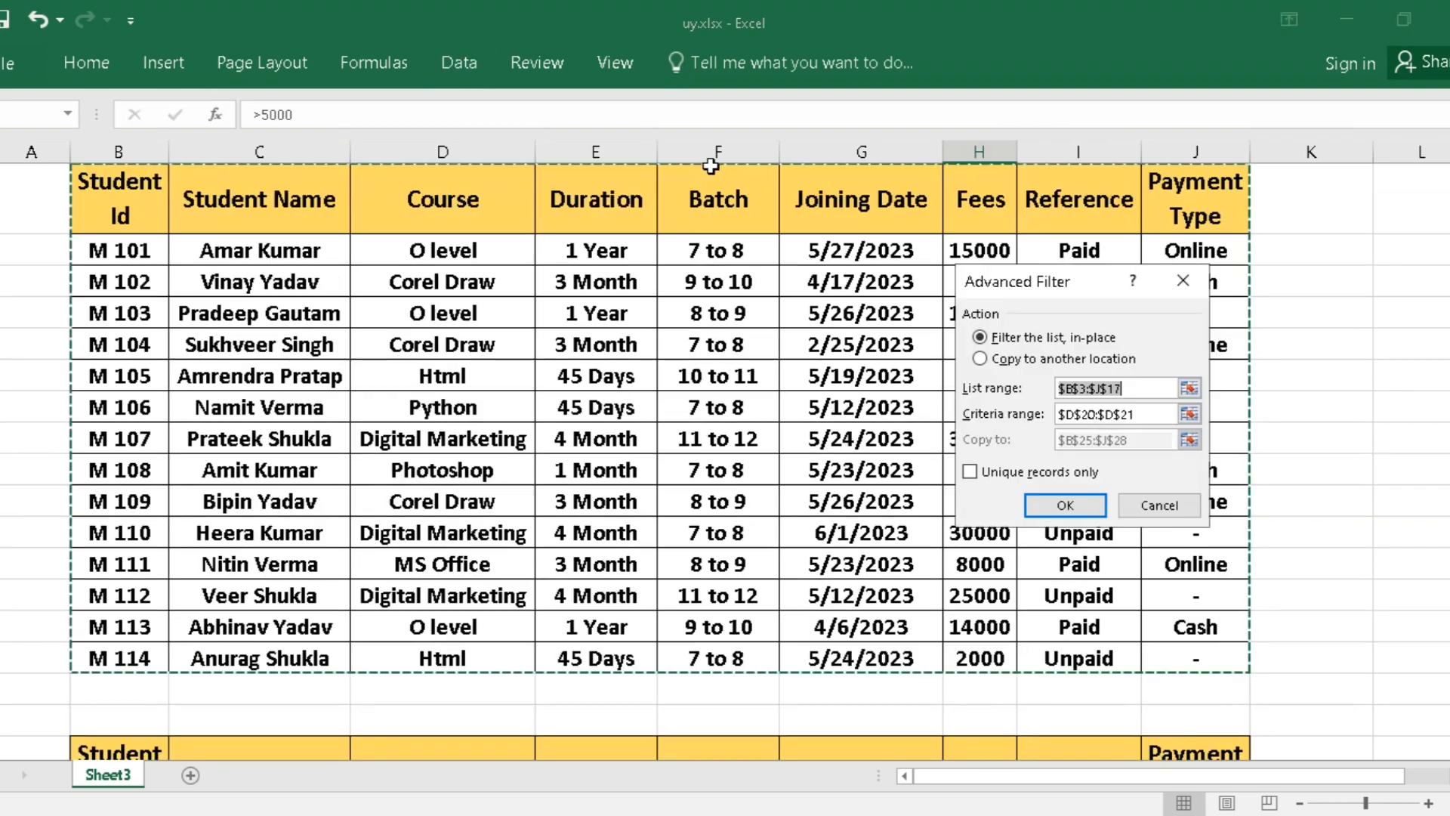
drag(1054, 283, 1186, 296)
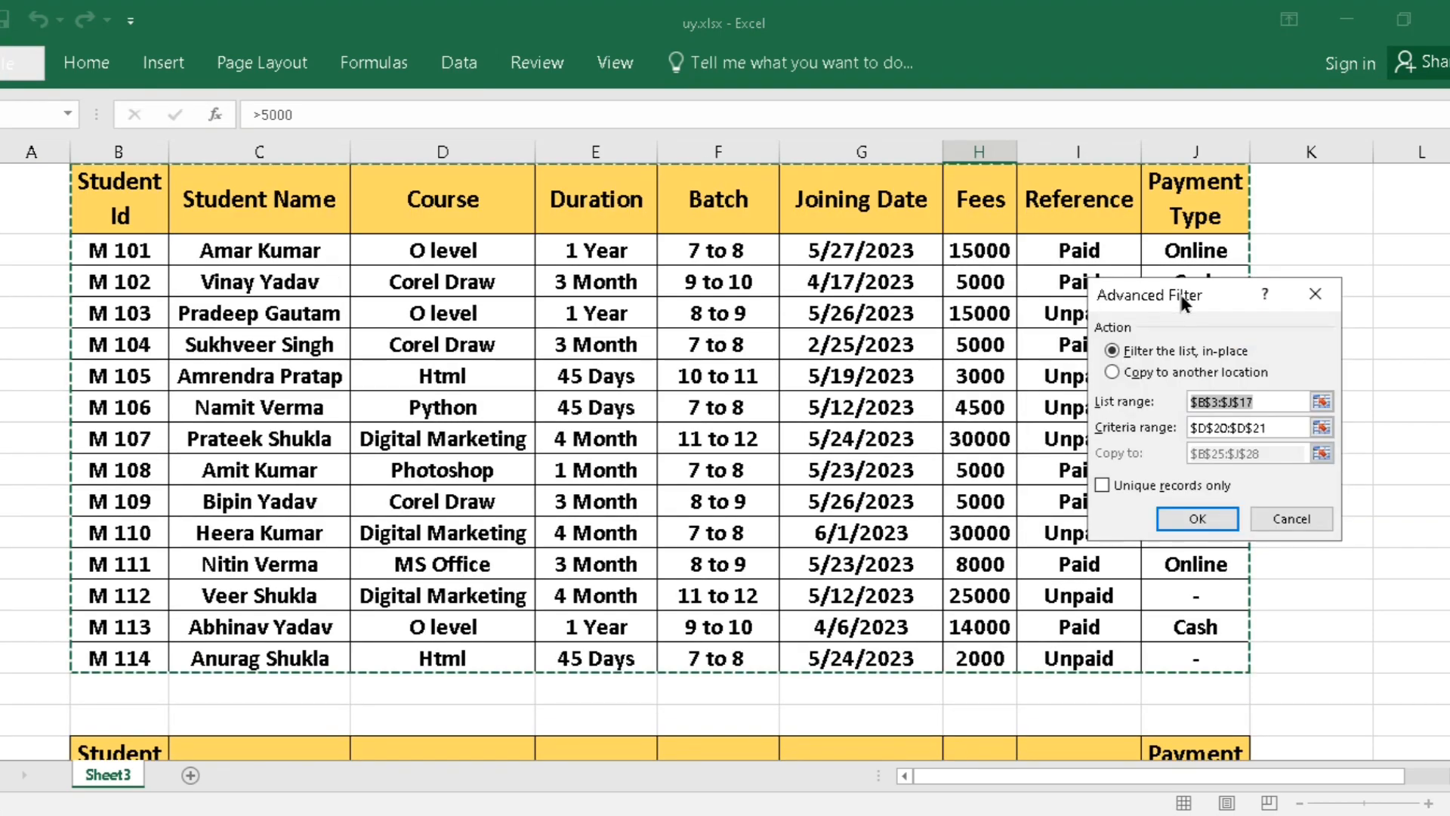
click(1114, 372)
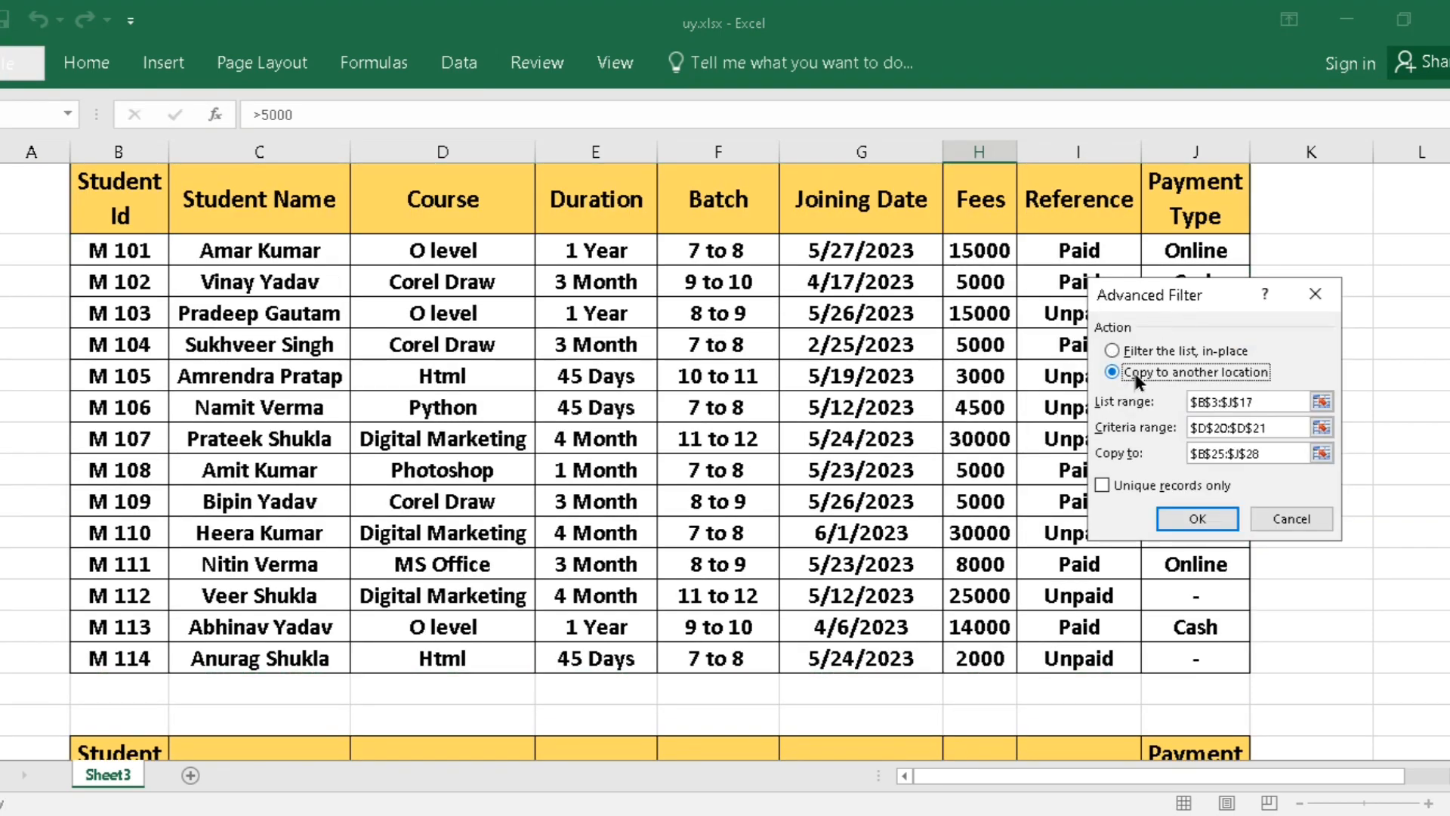
click(1279, 407)
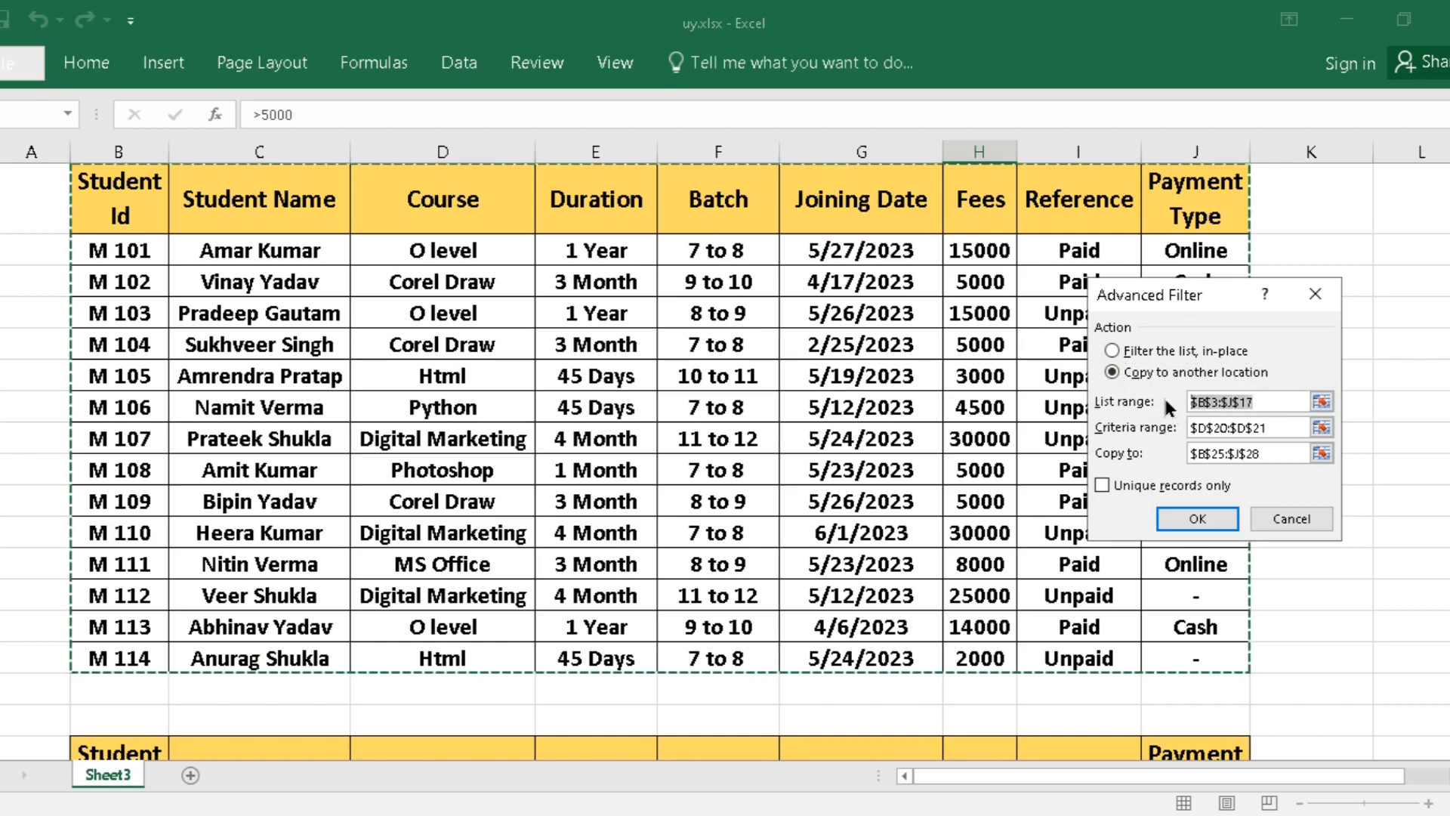
drag(114, 208, 1234, 666)
Set the advanced filter's criteria range to H20:H21, the Fees header with its >5000 criterion
click(1272, 426)
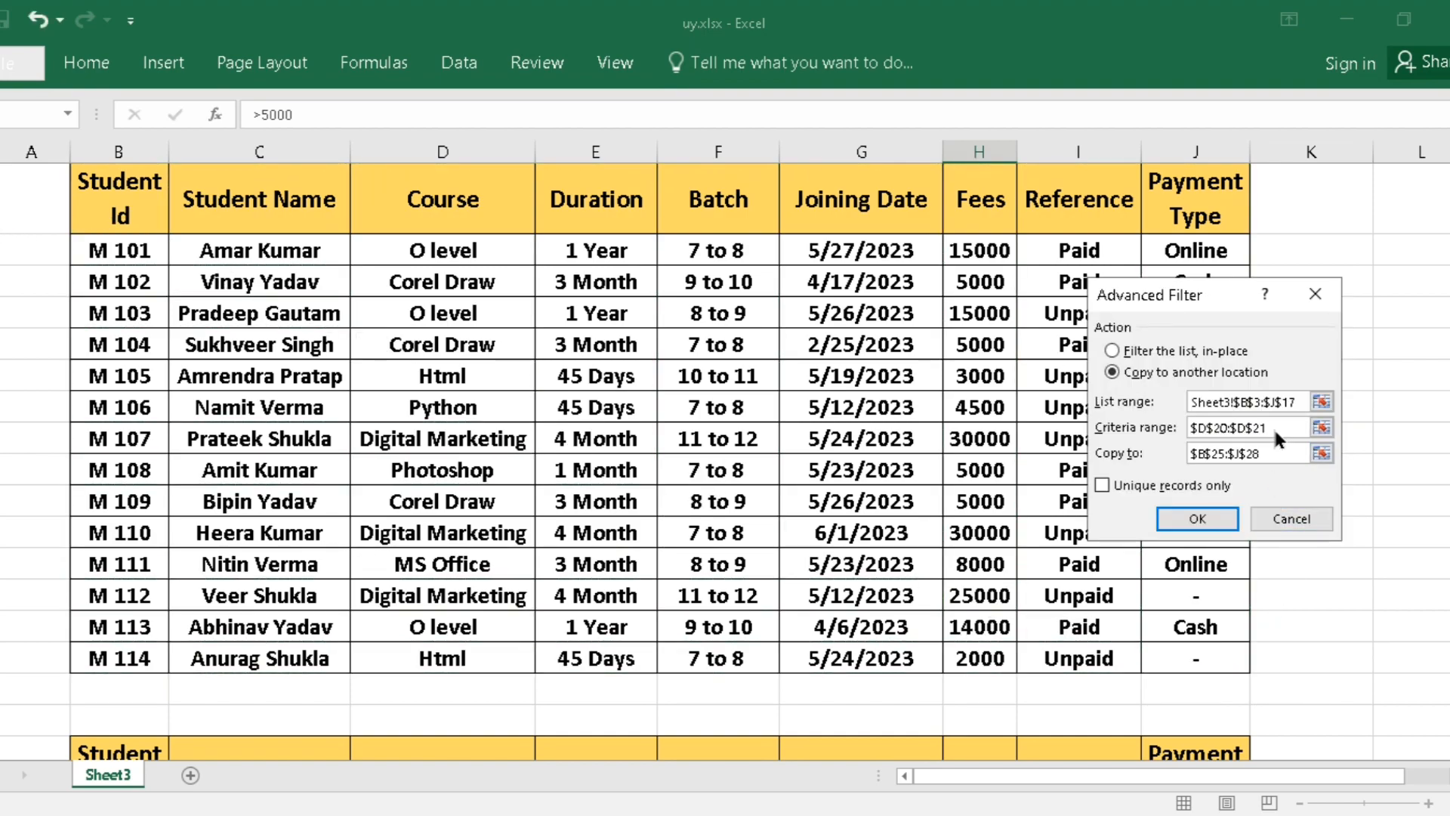
scroll(1272, 426, down, 1)
drag(958, 654, 989, 717)
scroll(1040, 692, down, 3)
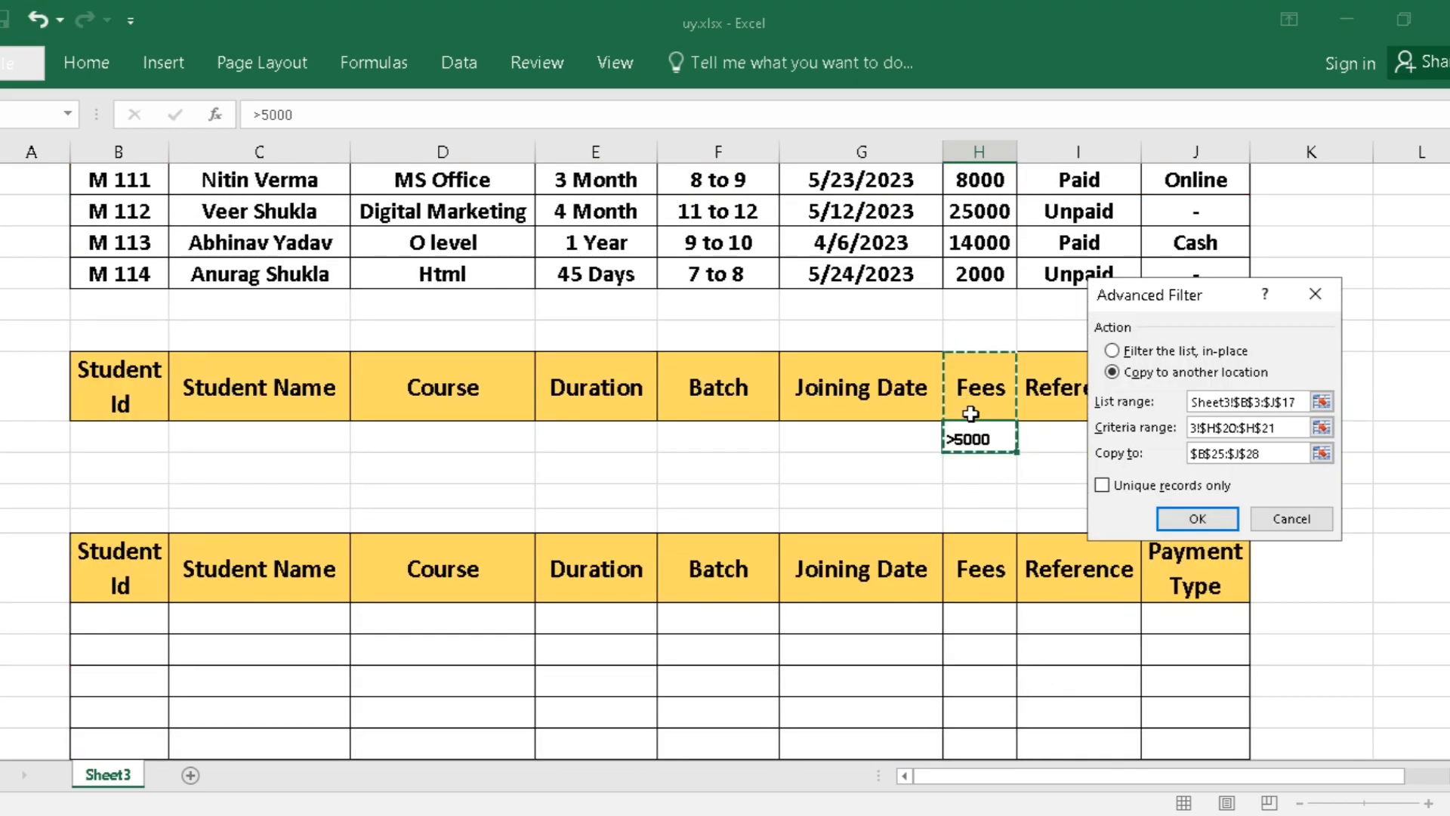
Set the copy destination to B25:J27 in the results table and run the advanced filter, allowing rows to be copied beyond the destination range
click(1282, 454)
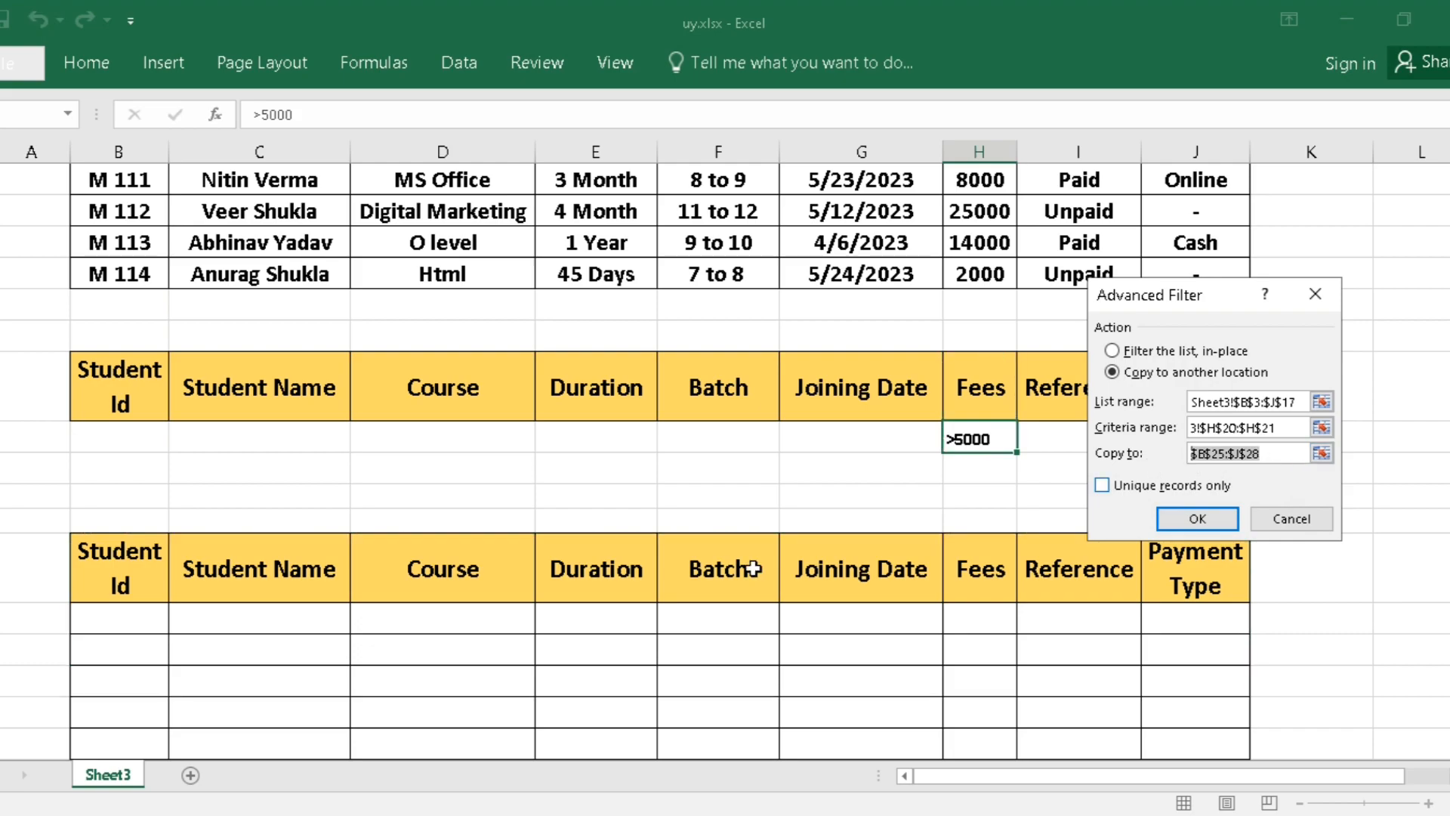
drag(107, 578, 1191, 656)
click(1197, 520)
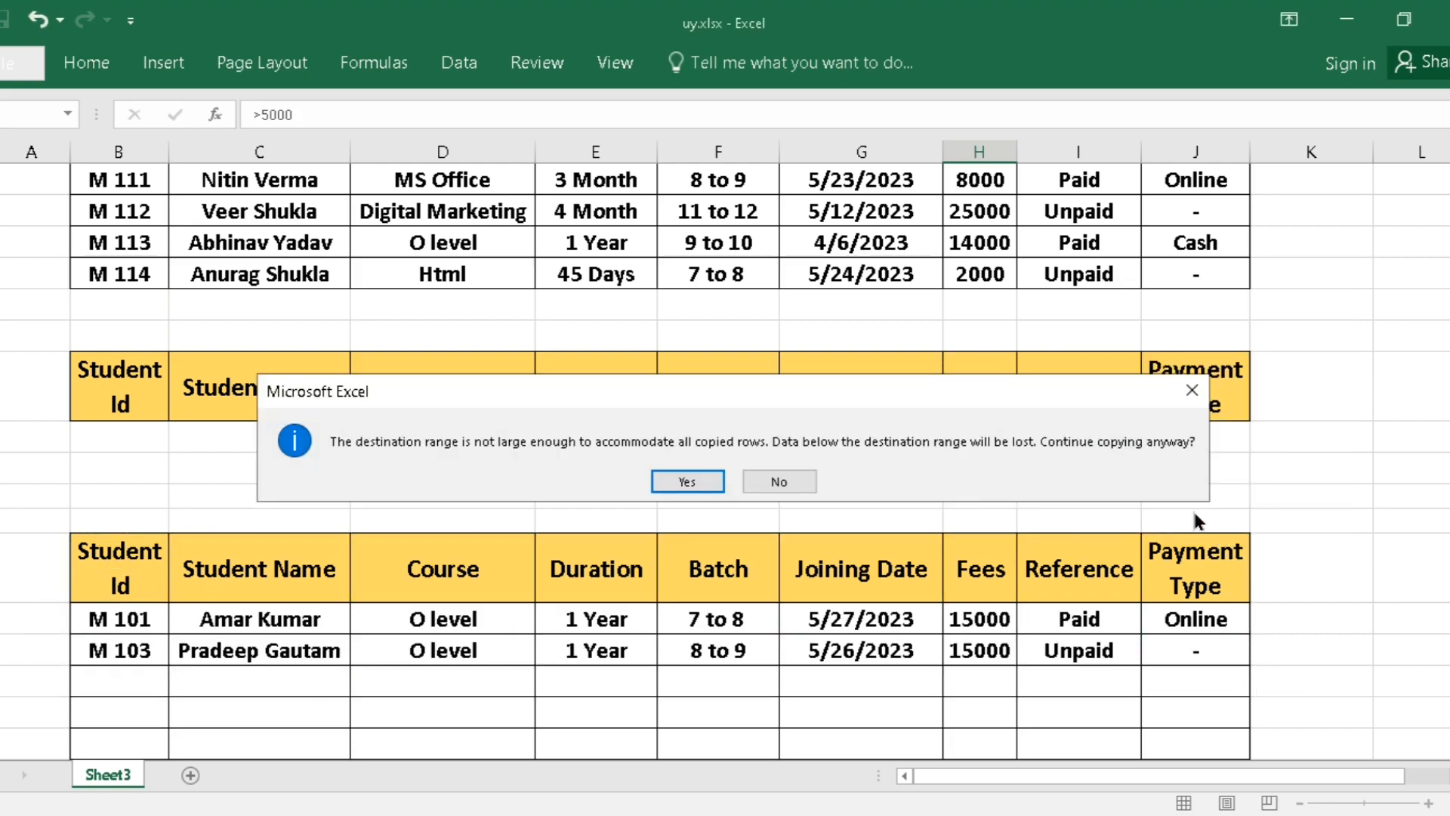
click(668, 482)
scroll(1146, 638, down, 3)
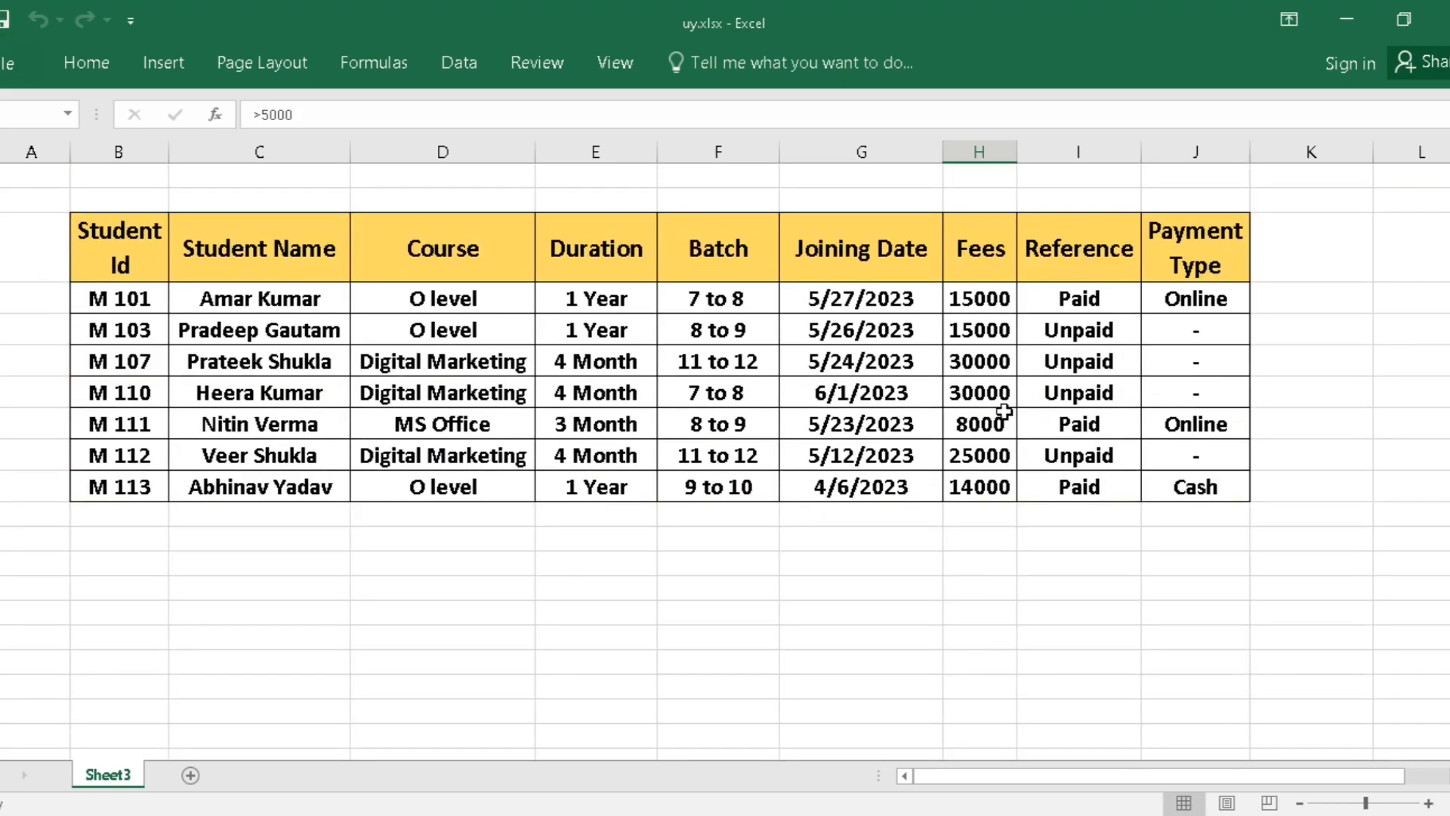
drag(969, 296, 997, 493)
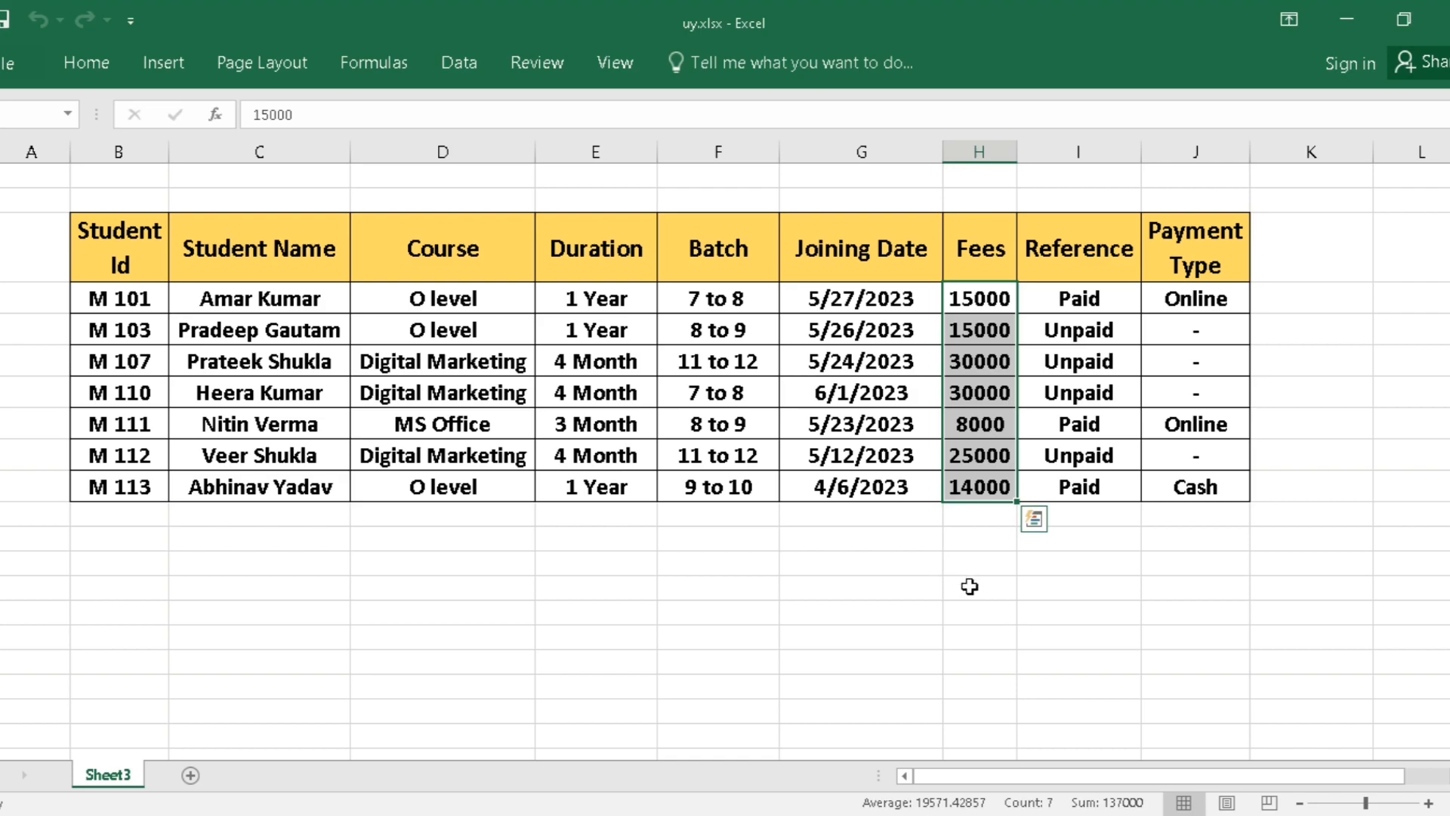
drag(994, 518, 981, 495)
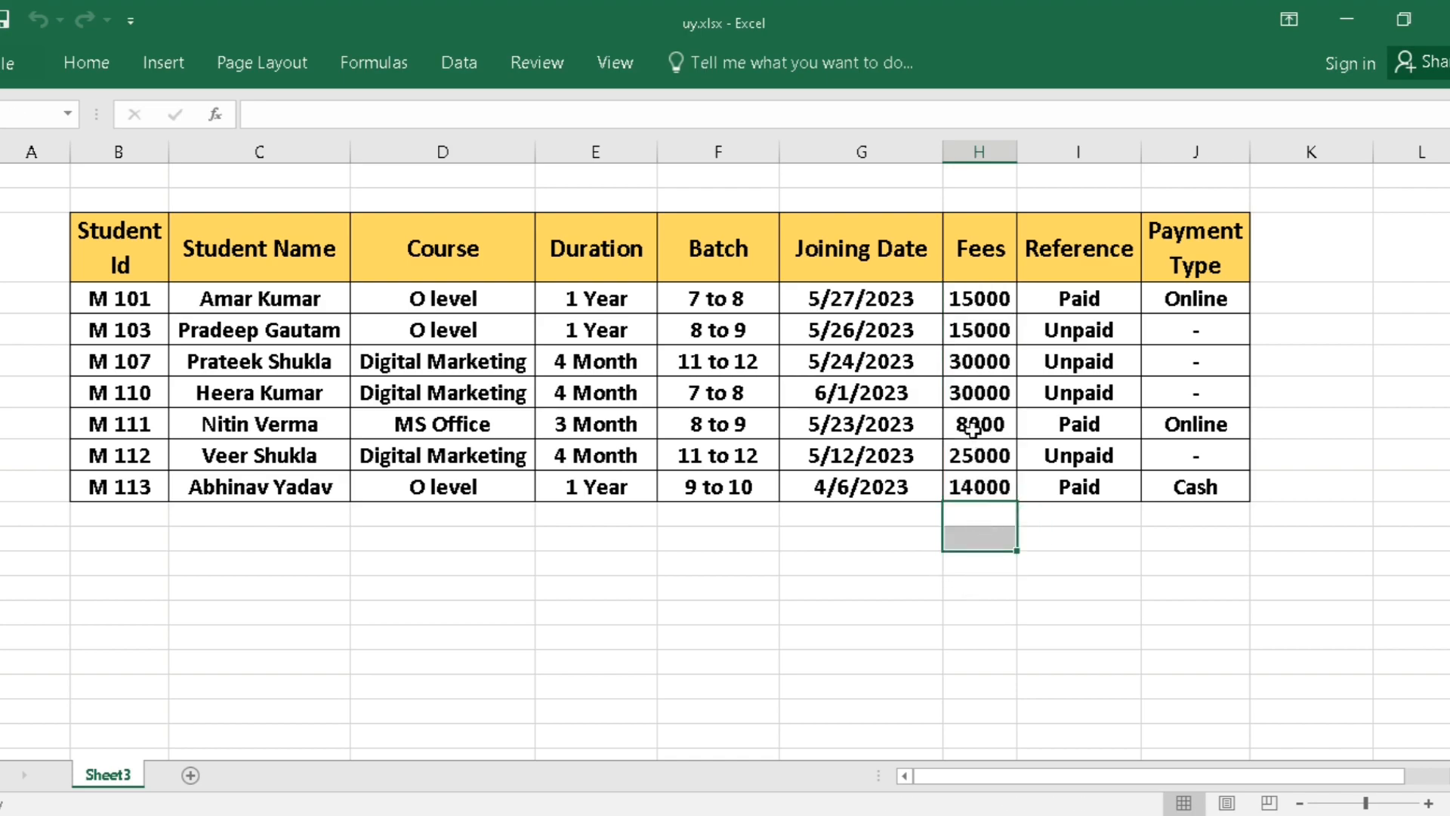
Clear the extracted records from the results table and delete the >5000 criterion under the Fees header
click(97, 300)
drag(97, 300, 1215, 503)
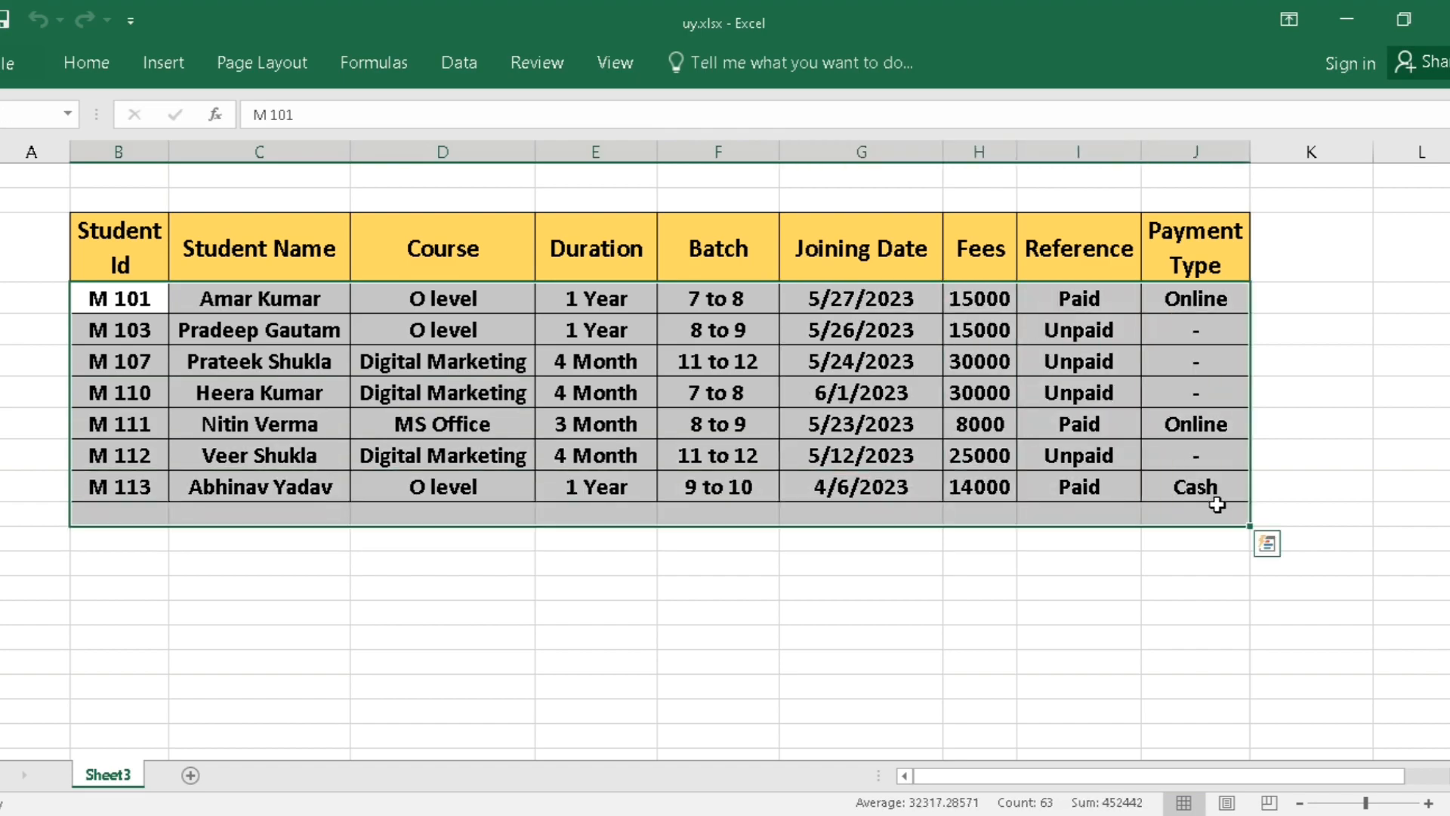
key(Delete)
drag(1449, 566, 1449, 445)
click(972, 438)
key(Delete)
click(724, 648)
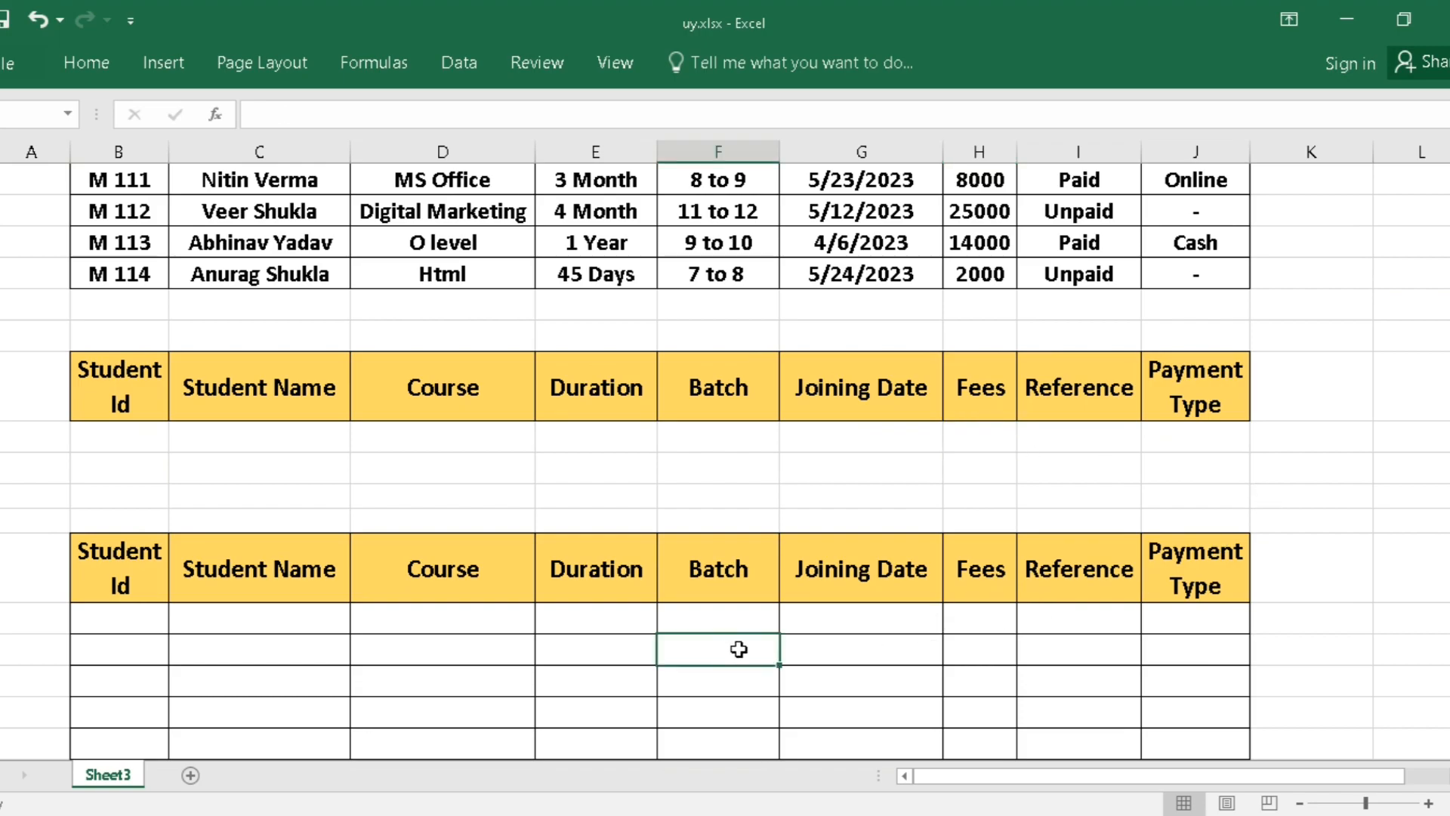
Enter the wildcard criterion A* under the Student Name header of the criteria row
scroll(737, 647, up, 2)
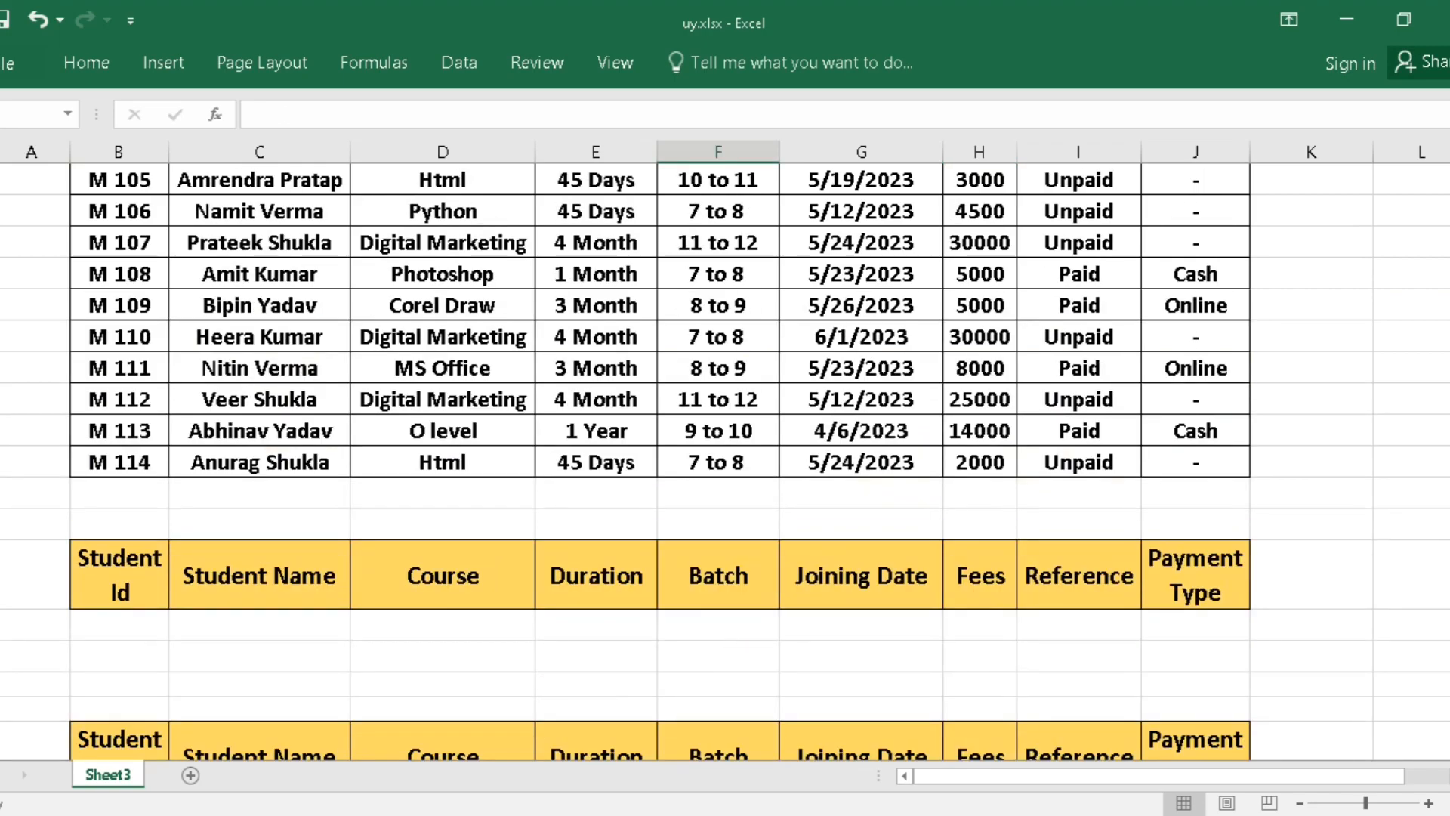
click(238, 626)
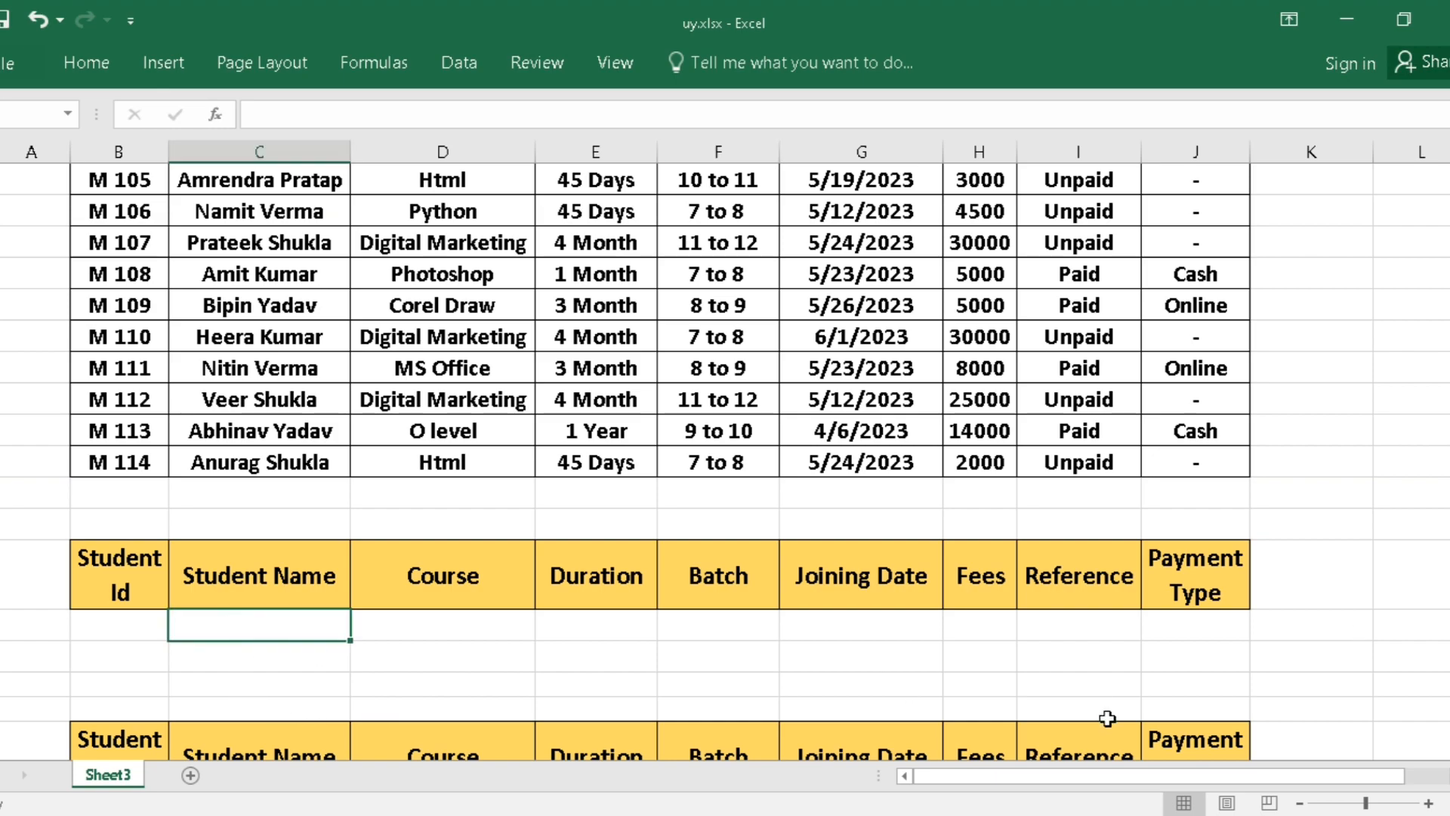
text(A)
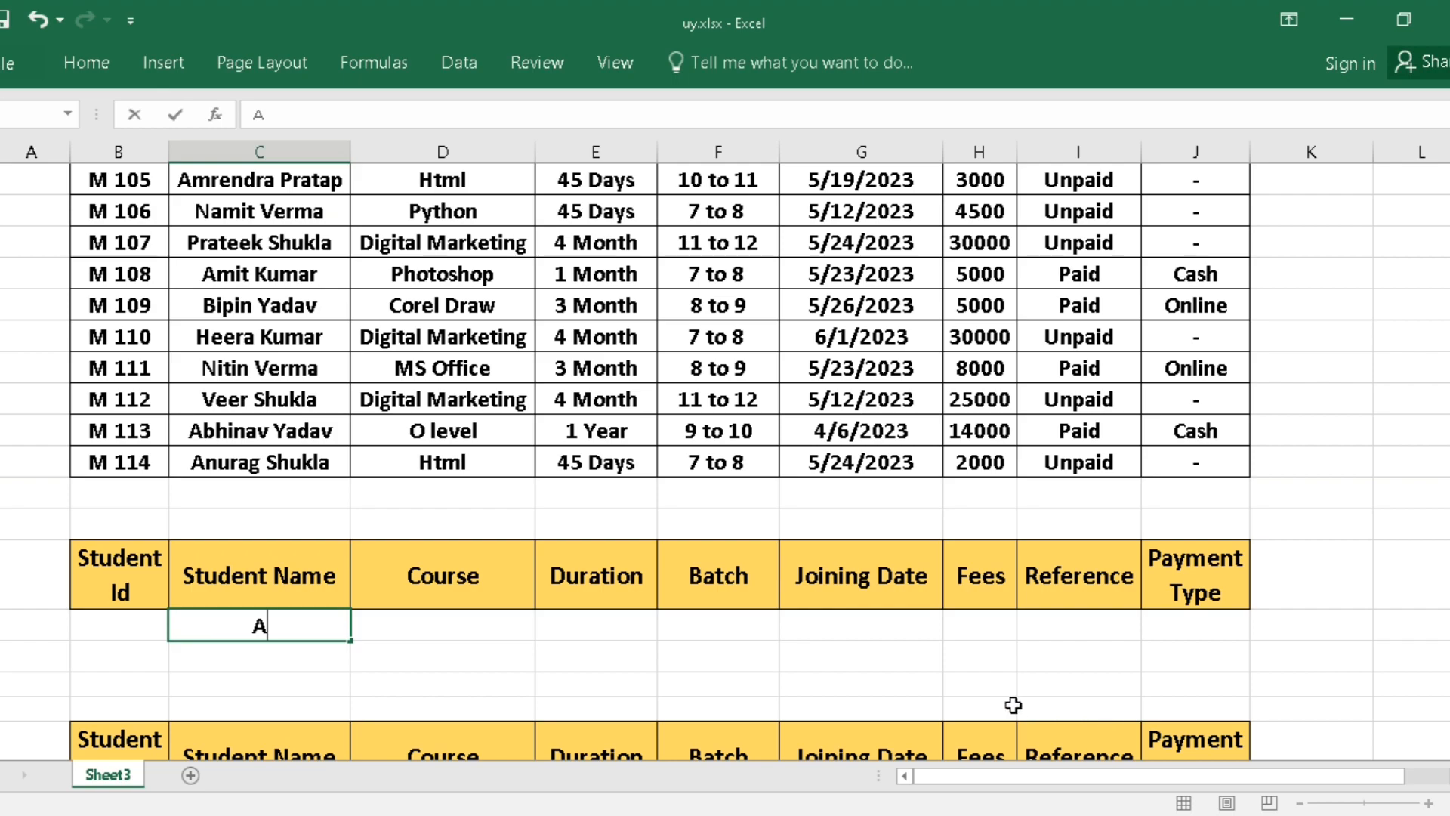
click(338, 654)
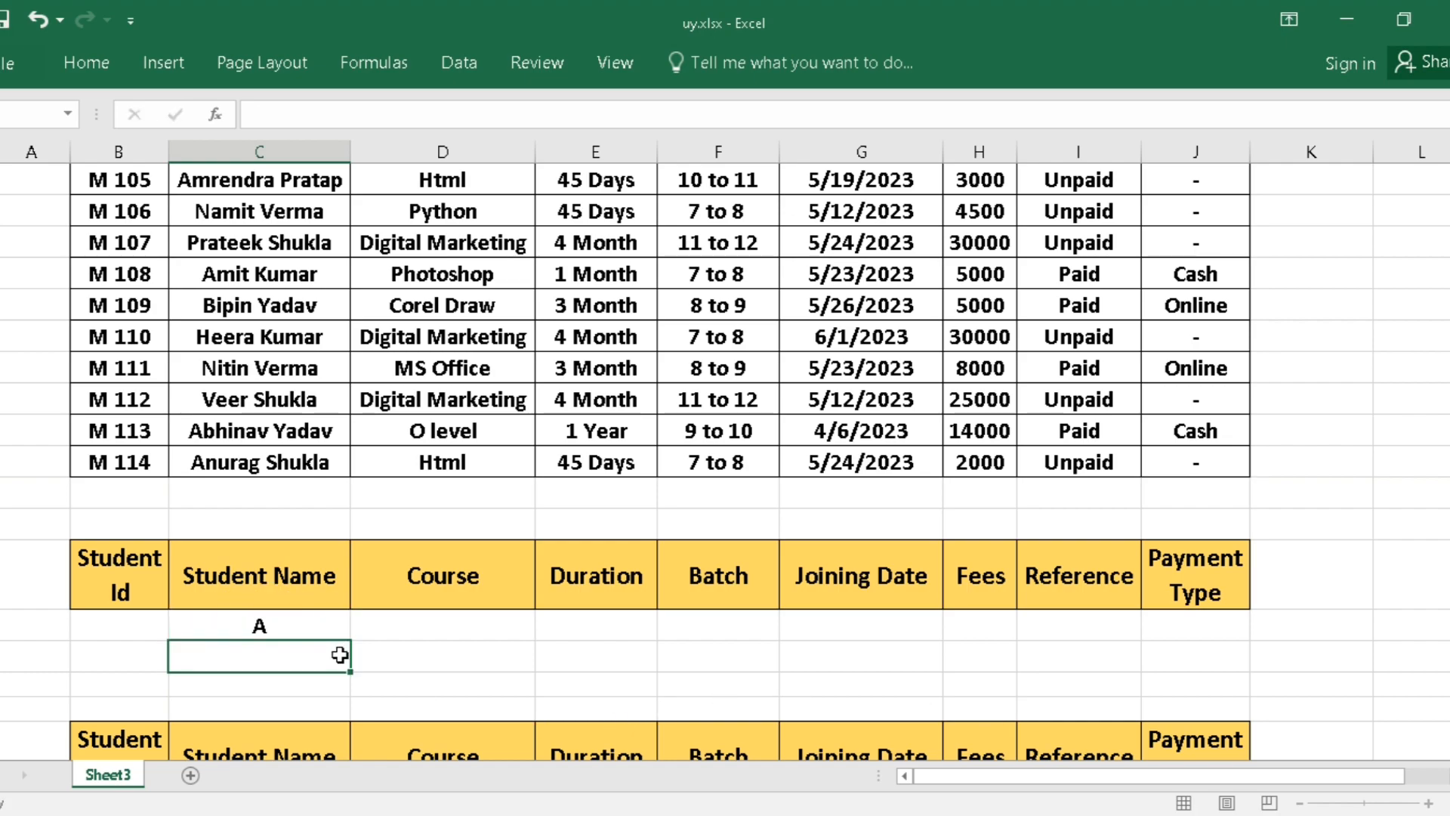
click(307, 574)
double_click(298, 626)
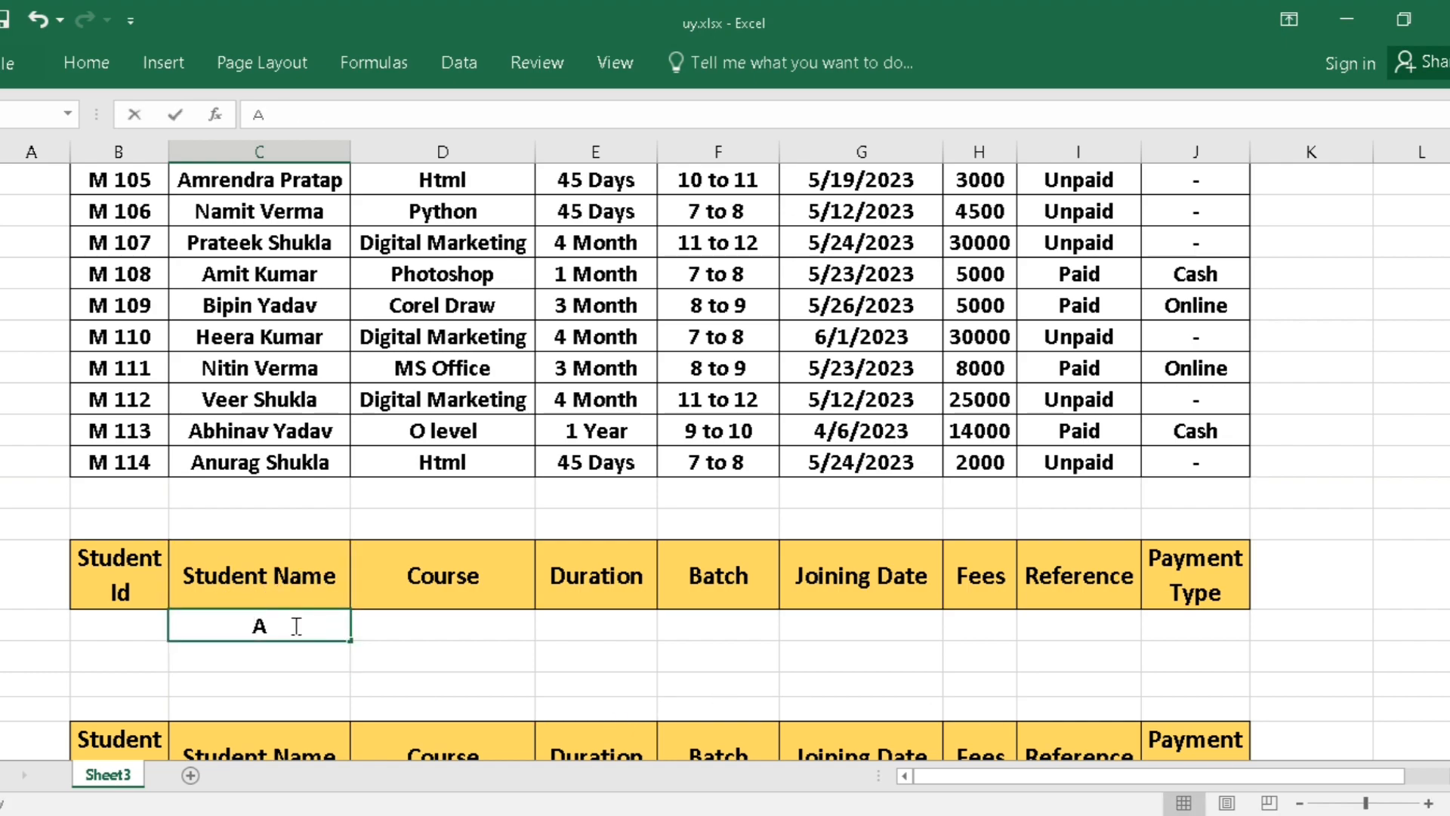
text(*)
click(392, 665)
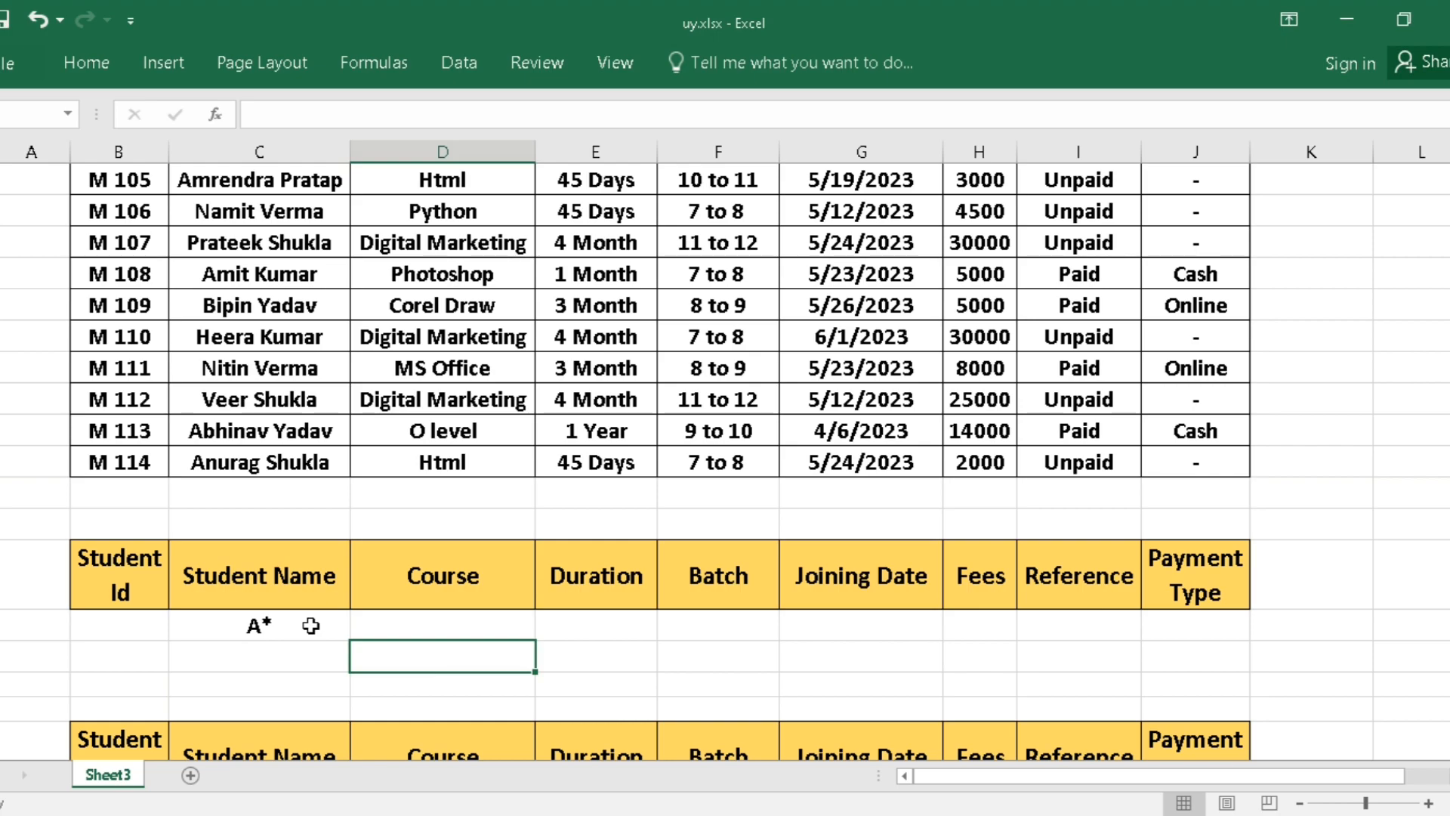
Set up a new advanced filter that copies to another location, reselecting the student table B3:J17 as list range
click(461, 62)
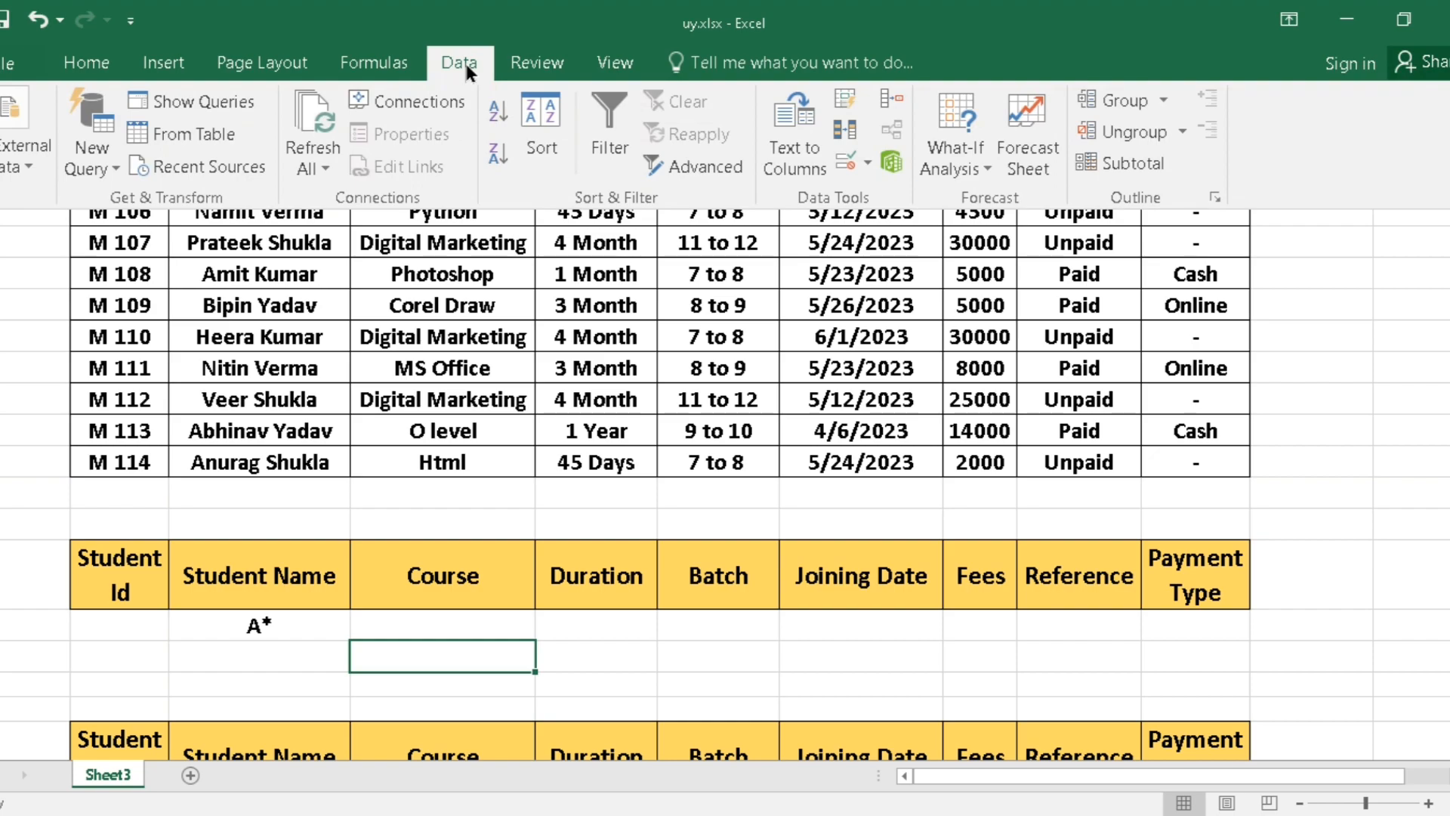
click(723, 168)
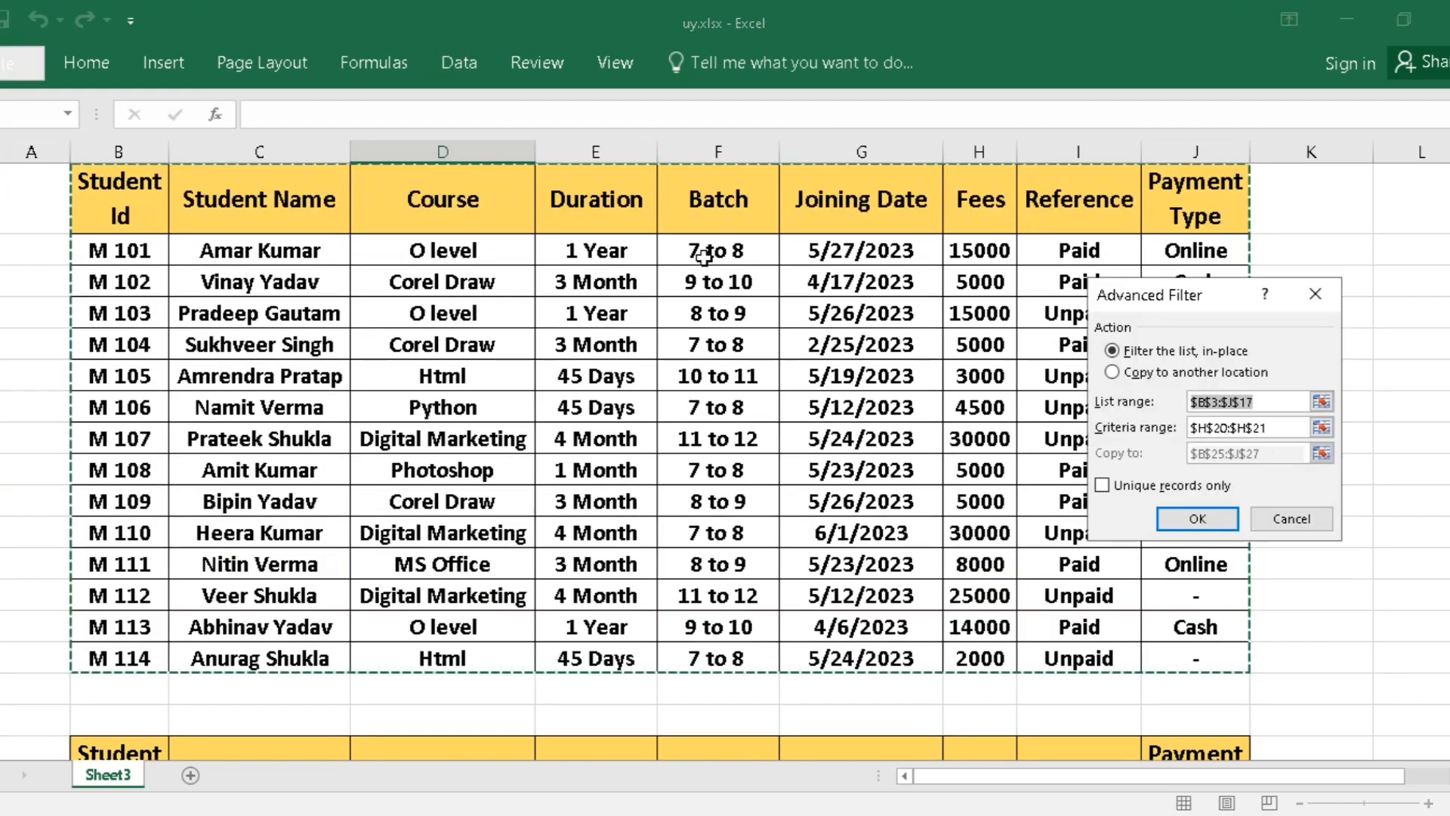
click(1144, 373)
drag(1267, 400, 1167, 401)
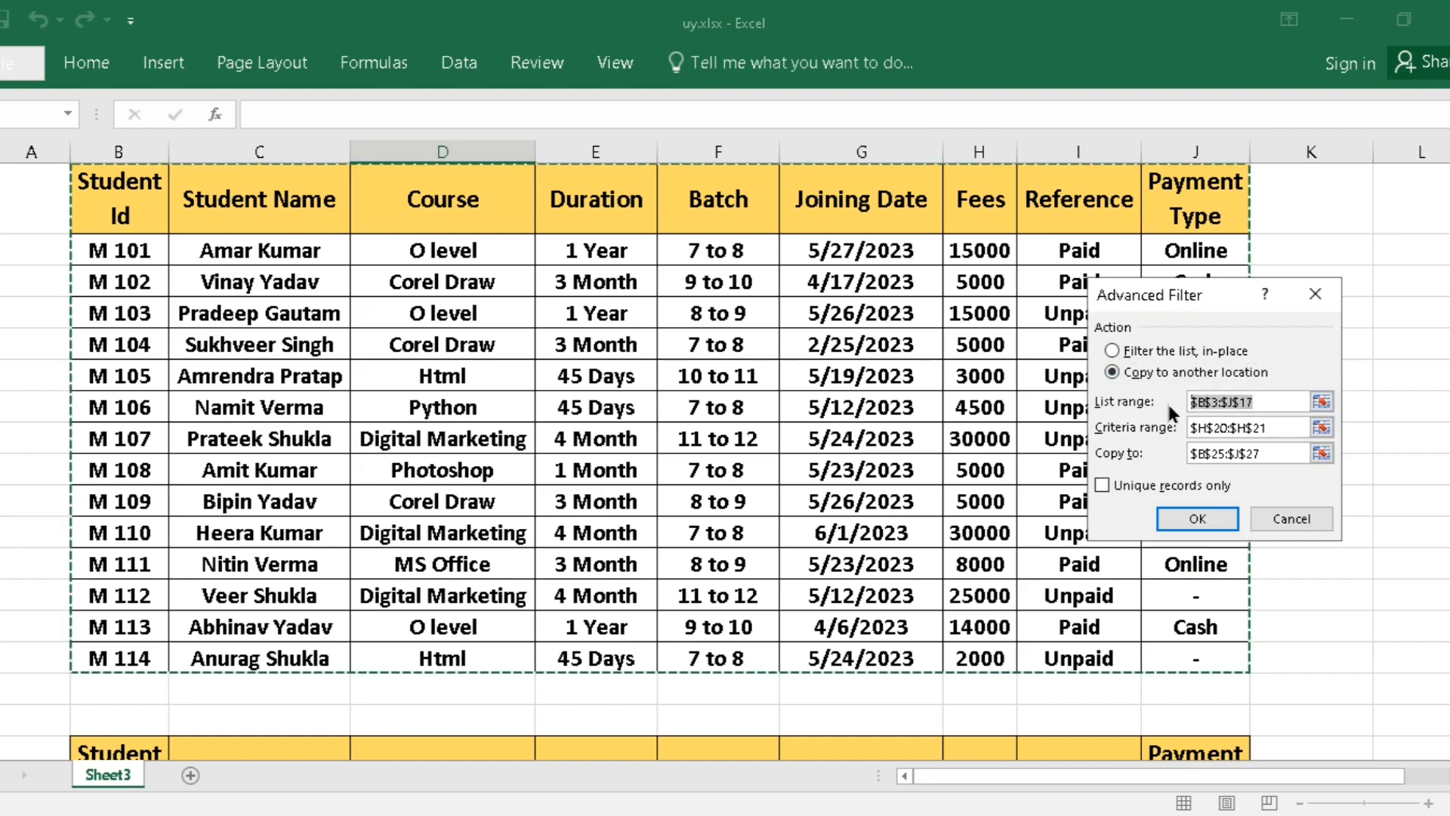
drag(119, 181, 1192, 646)
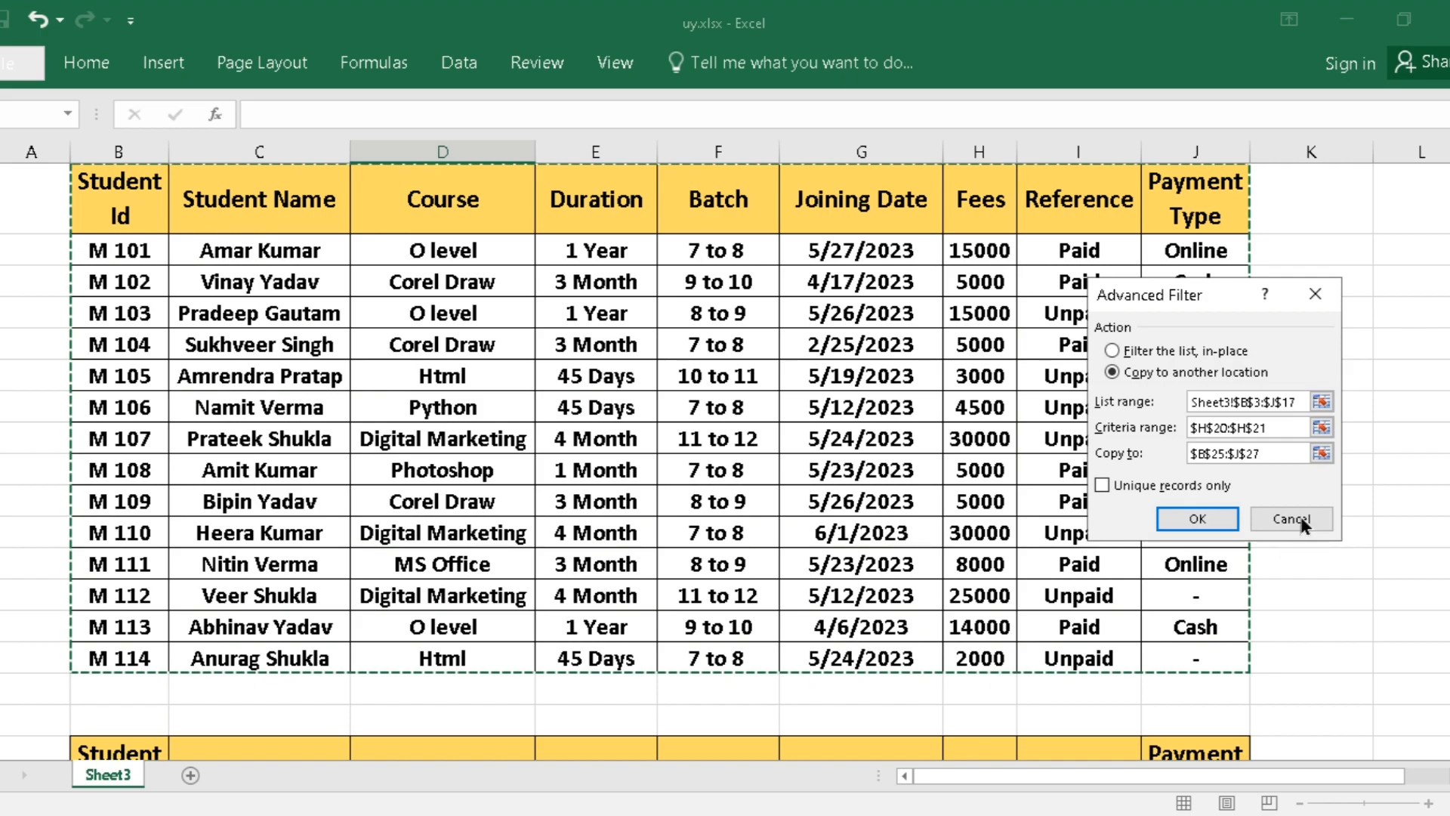
Replace the criteria range with C20:C21, the Student Name header with its A* criterion
drag(1287, 420, 1136, 419)
scroll(1136, 420, down, 1)
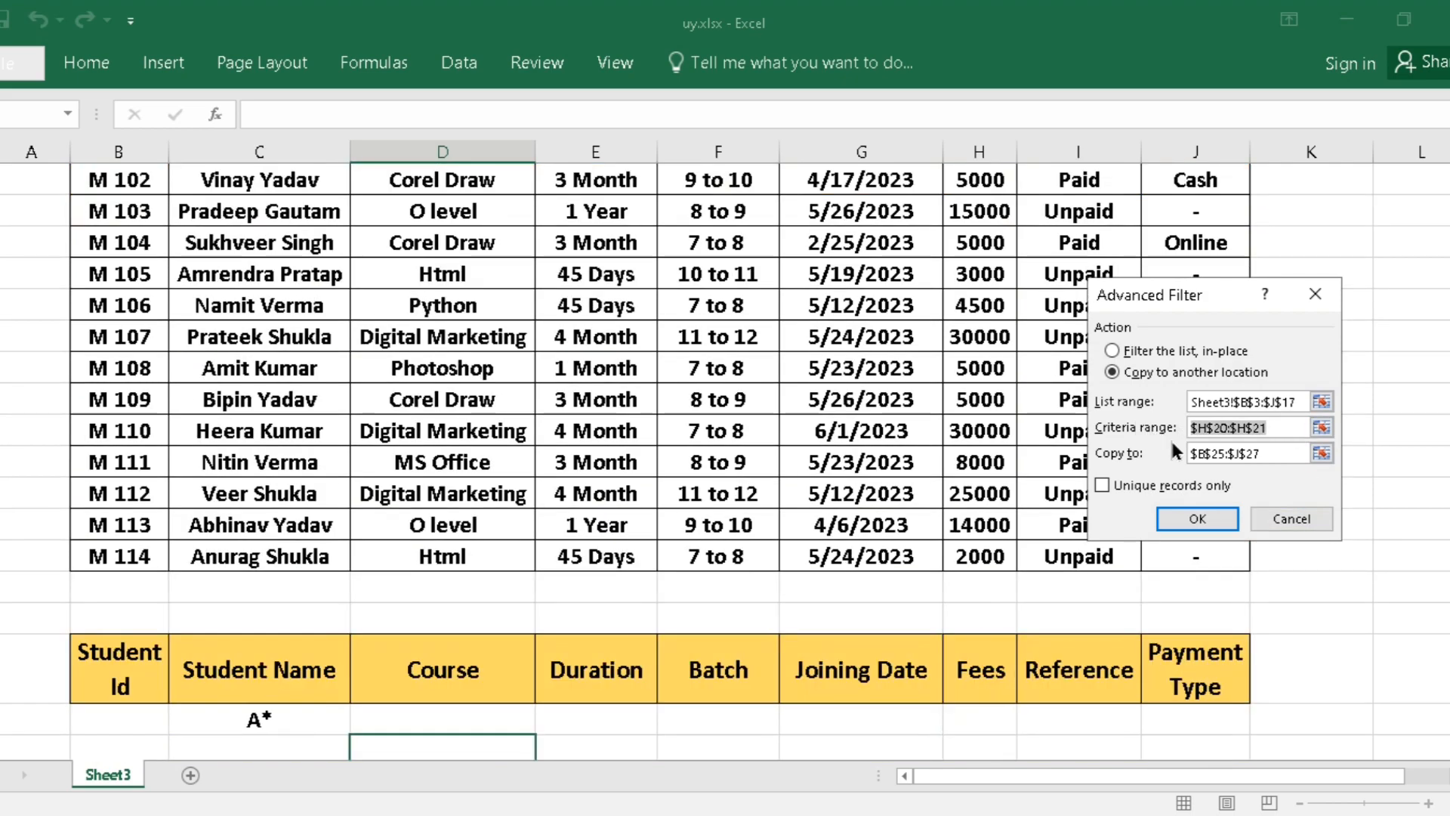
key(BackSpace)
scroll(355, 710, down, 1)
click(246, 562)
drag(246, 563, 251, 626)
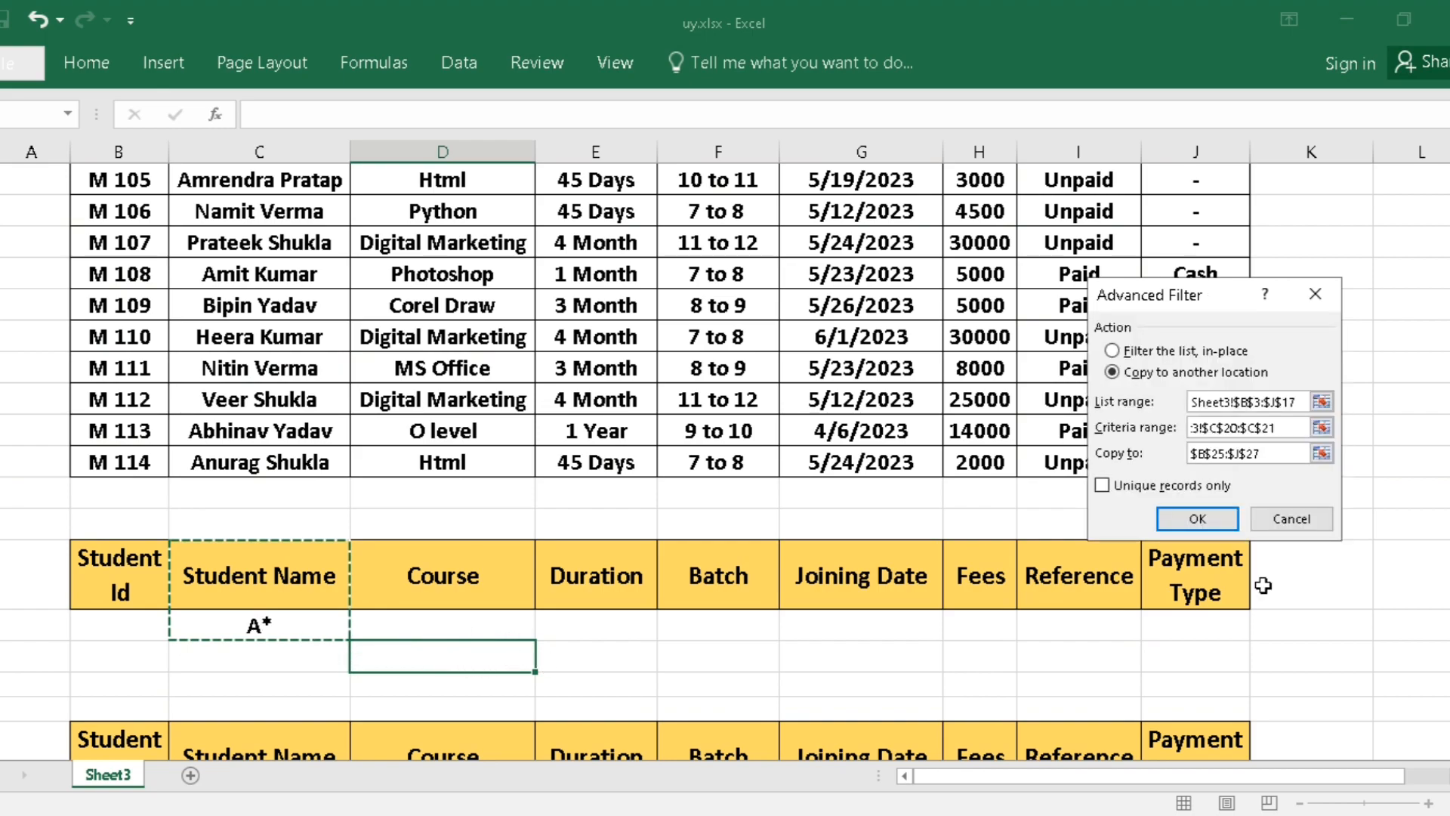
Reselect B25:J27 in the results table as copy destination and run the filter, continuing the copy beyond that range
click(1237, 451)
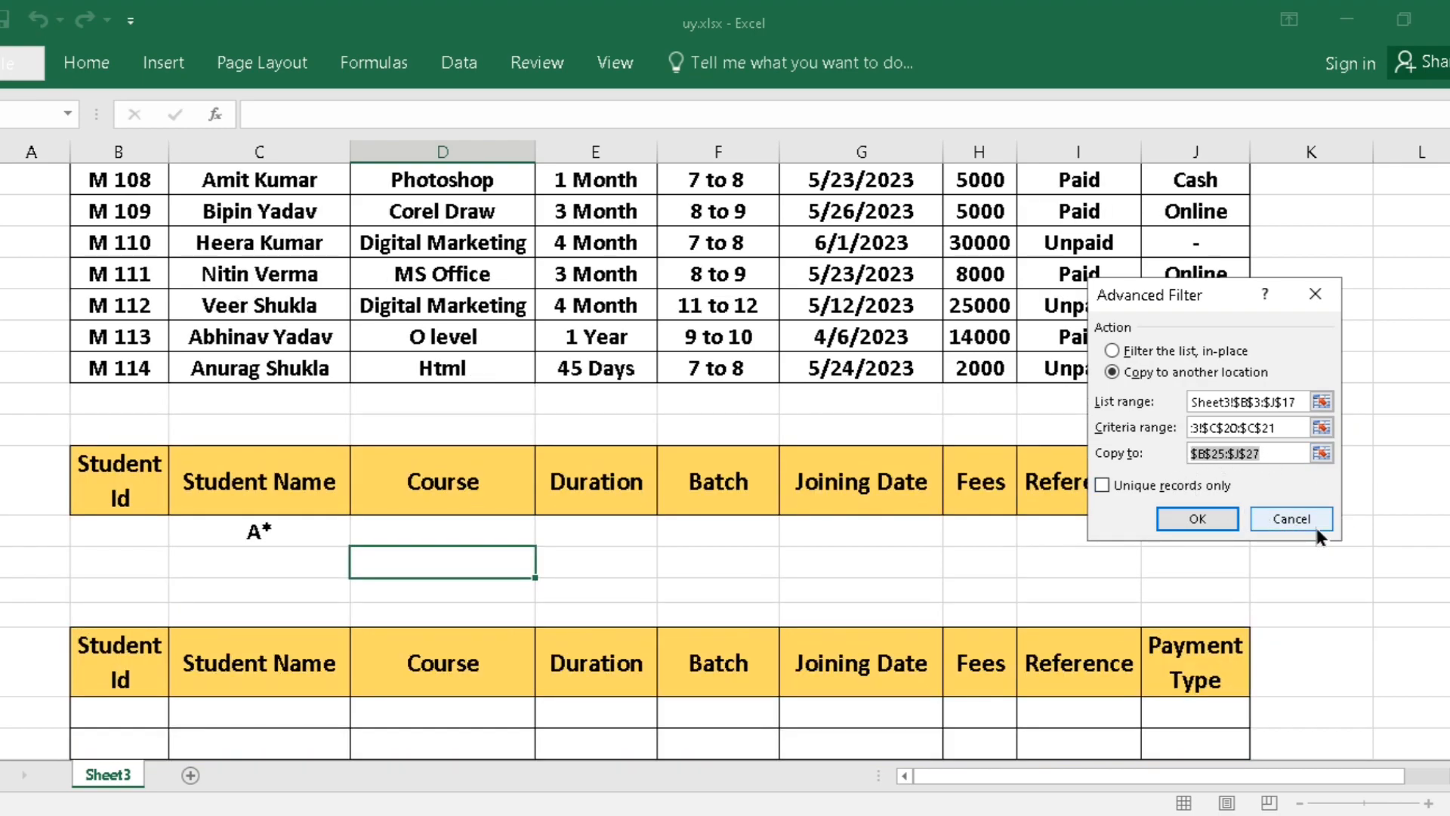
key(BackSpace)
drag(111, 665, 1196, 749)
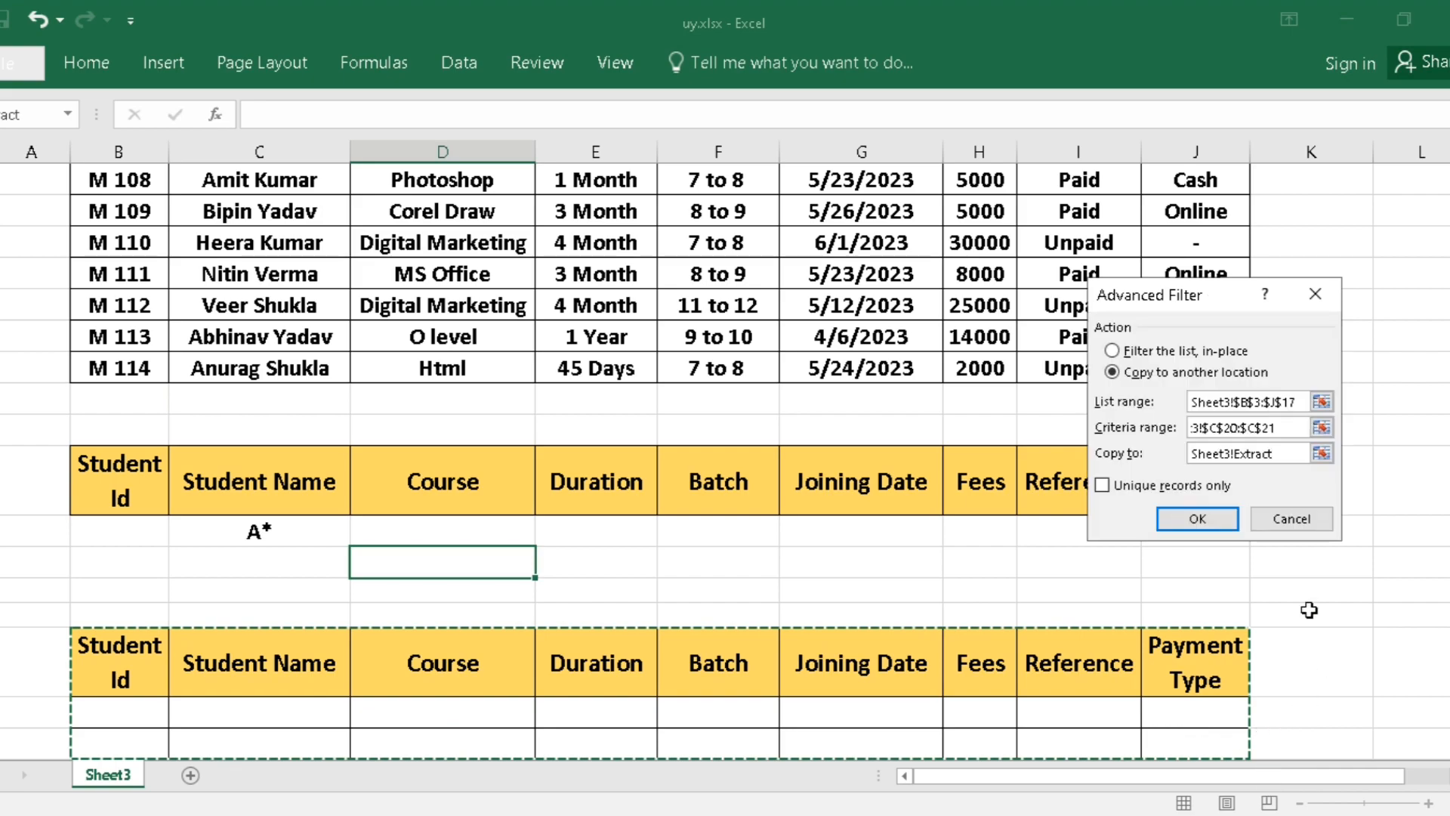
click(1197, 519)
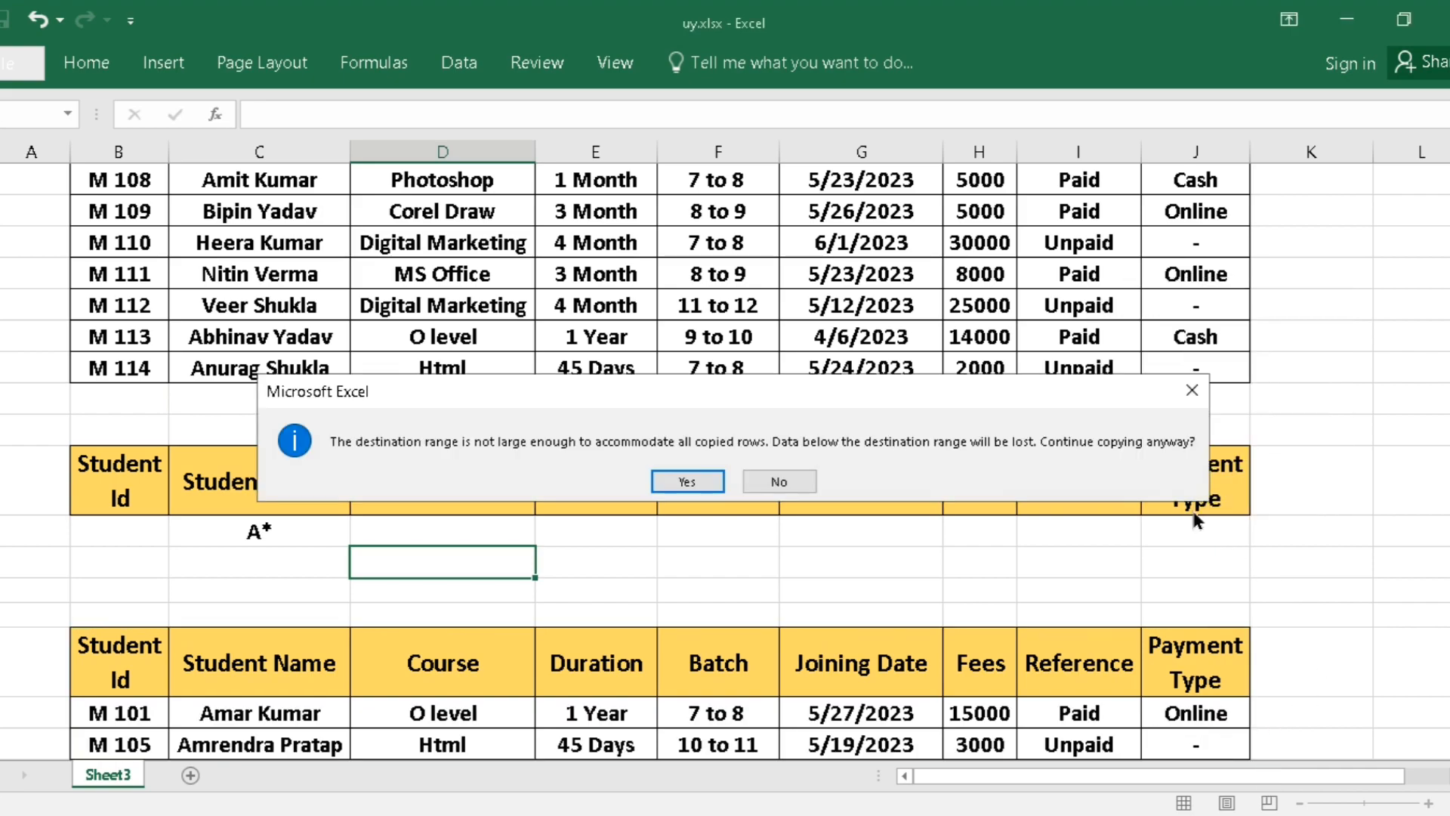
click(686, 478)
Examine the extracted records' student names in the results table against the A* criterion under the Student Name header
scroll(627, 568, down, 4)
drag(215, 298, 226, 421)
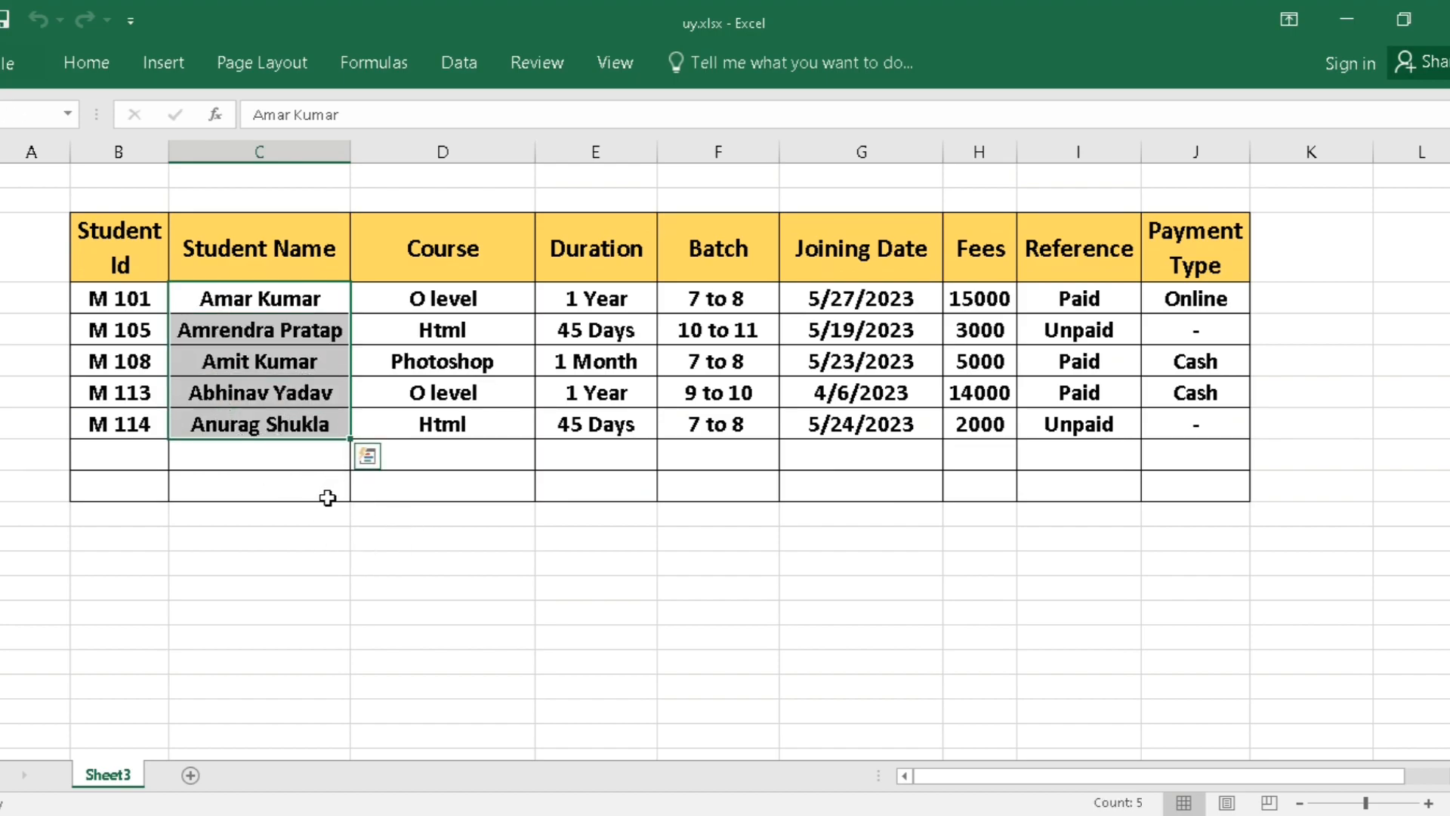
click(346, 605)
drag(234, 302, 1052, 522)
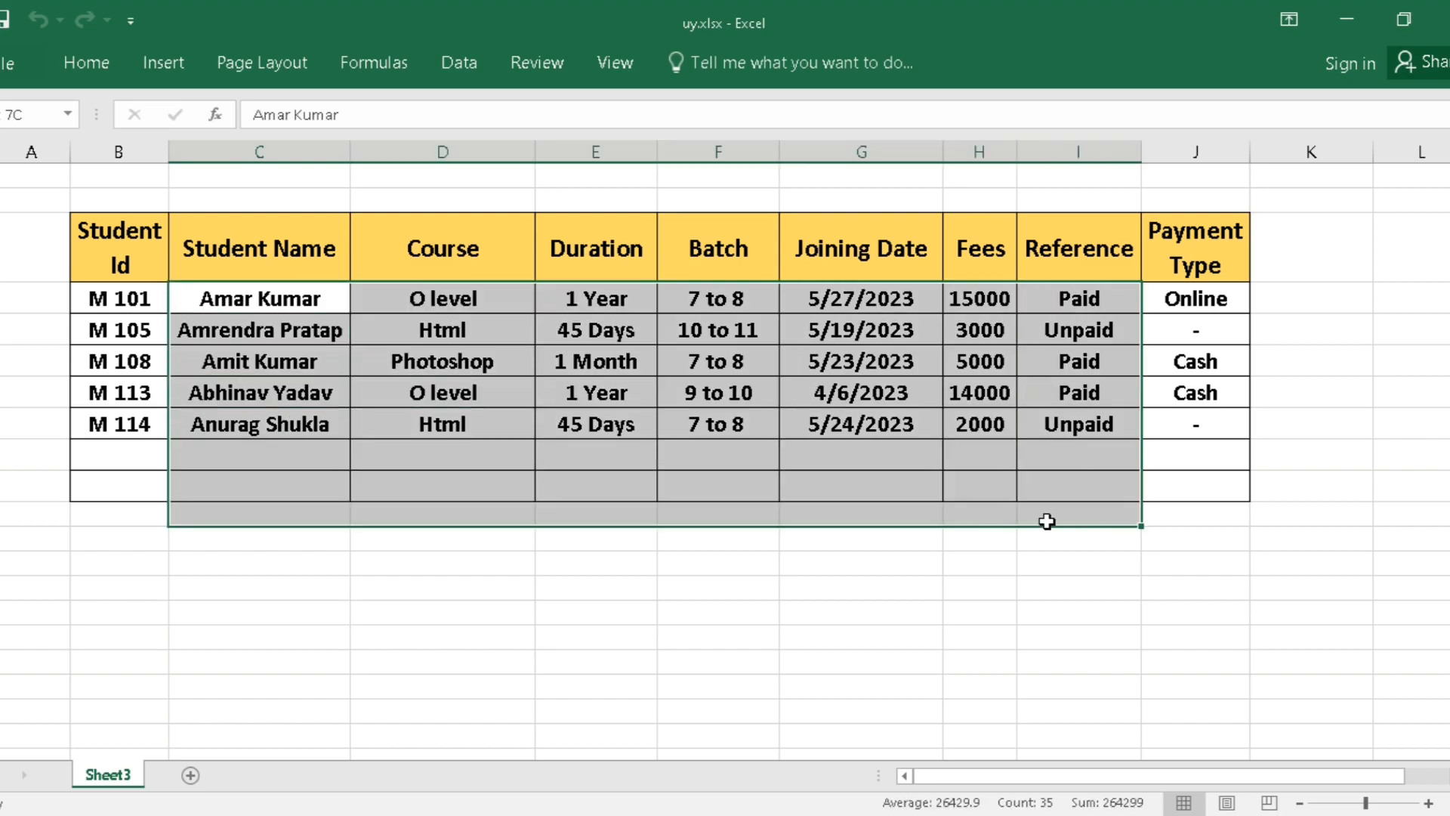
scroll(425, 648, up, 4)
double_click(291, 528)
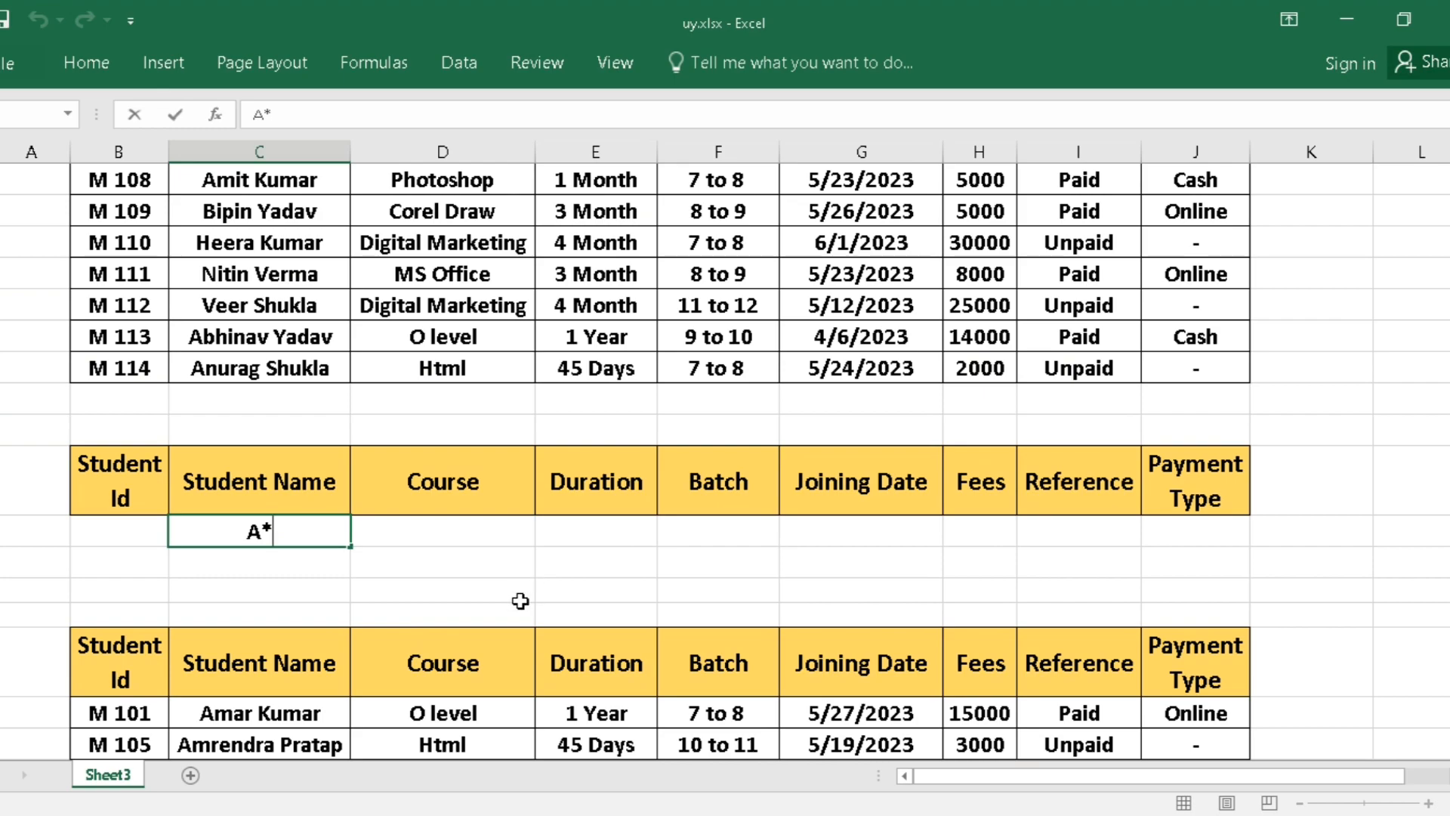
scroll(520, 601, down, 4)
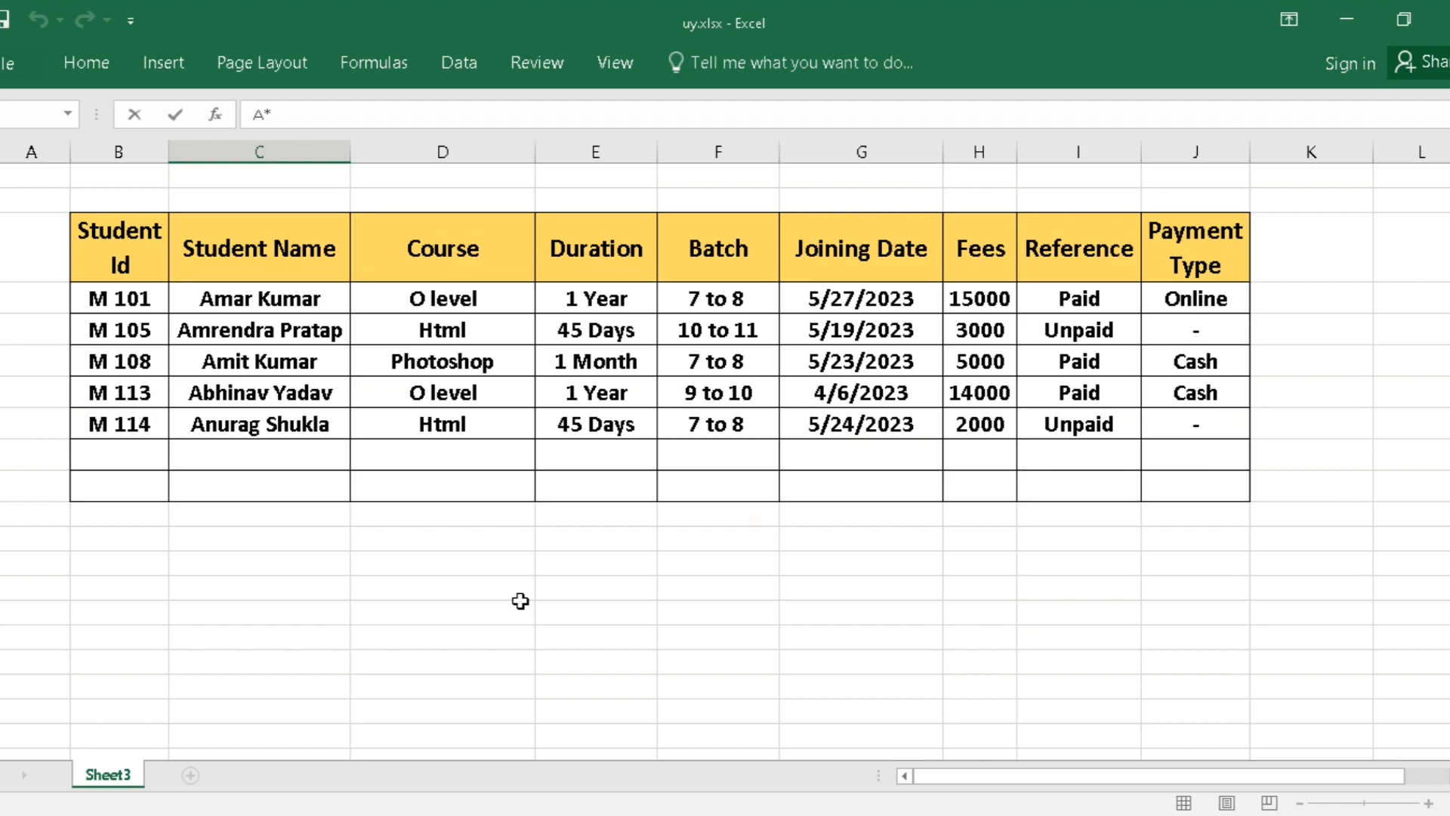
click(520, 601)
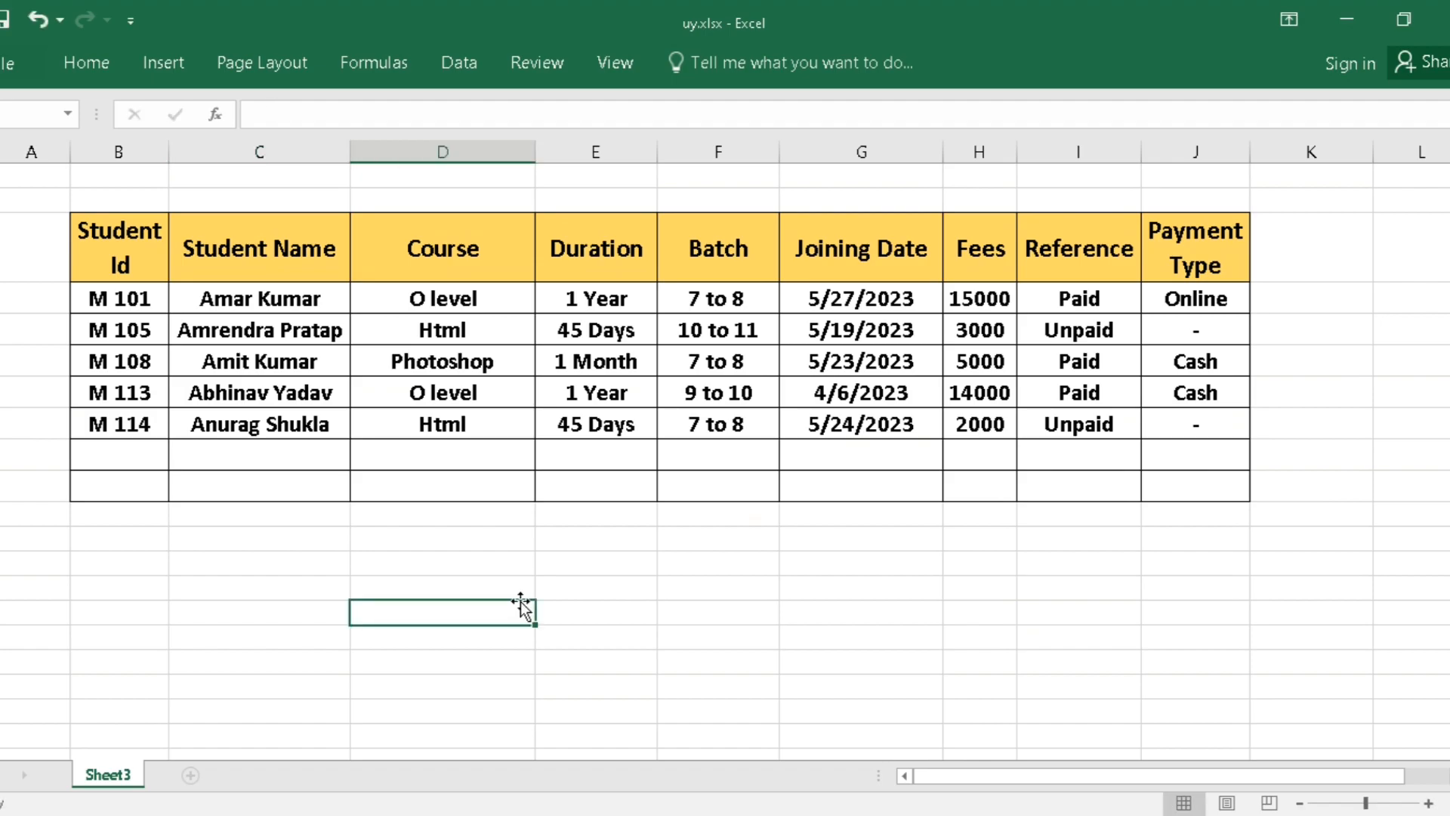